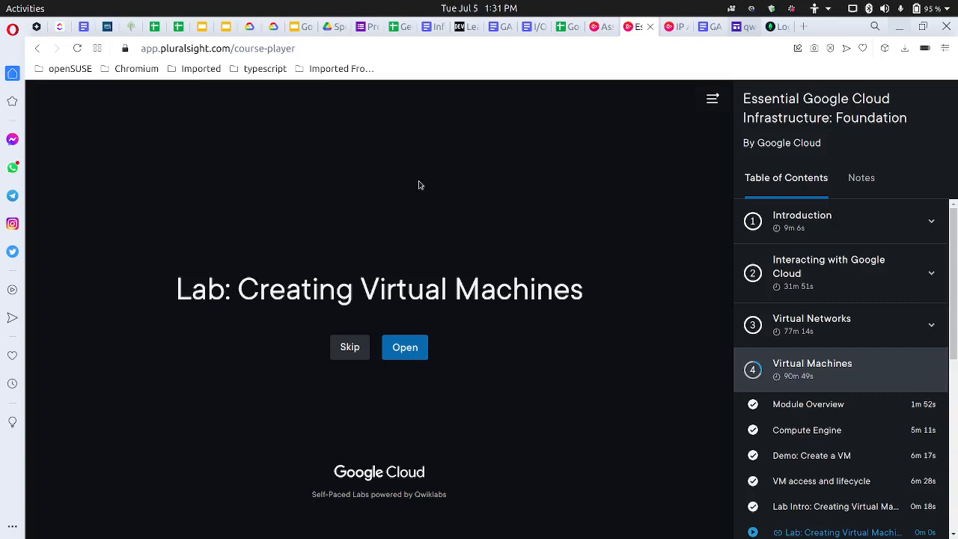
Open the Creating Virtual Machines lab in a private window and sign in with the account e-mail
{"action": "right_click", "coordinate": [398, 349]}
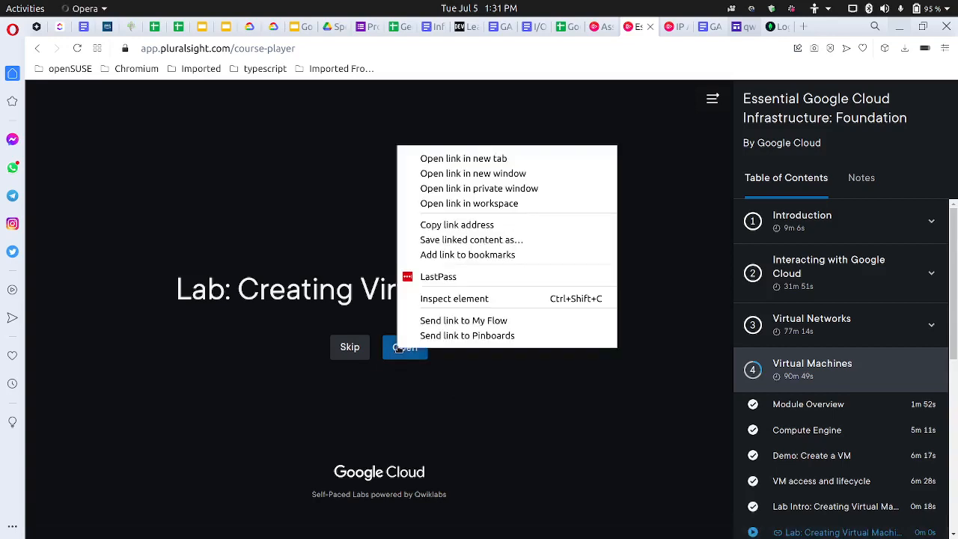
{"action": "left_click", "coordinate": [476, 189]}
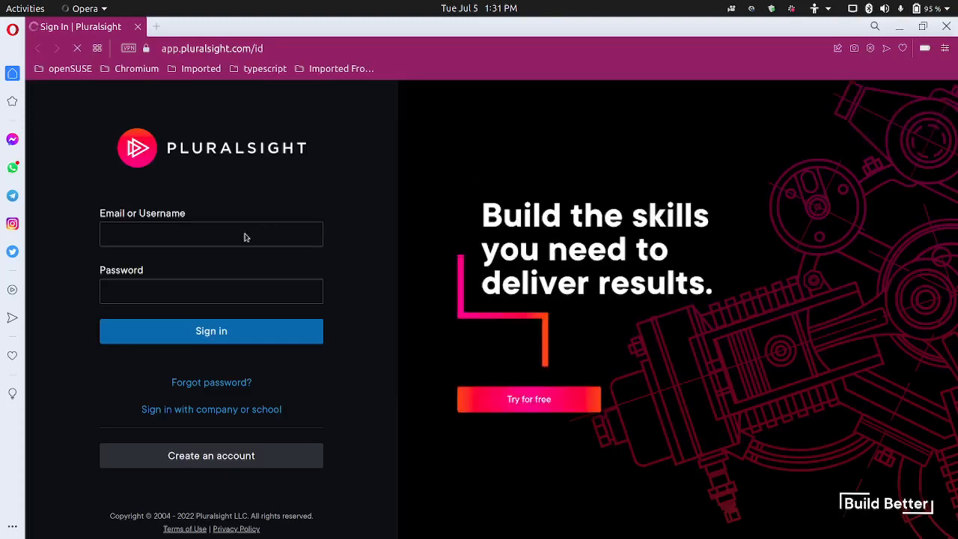
{"action": "left_click", "coordinate": [246, 235]}
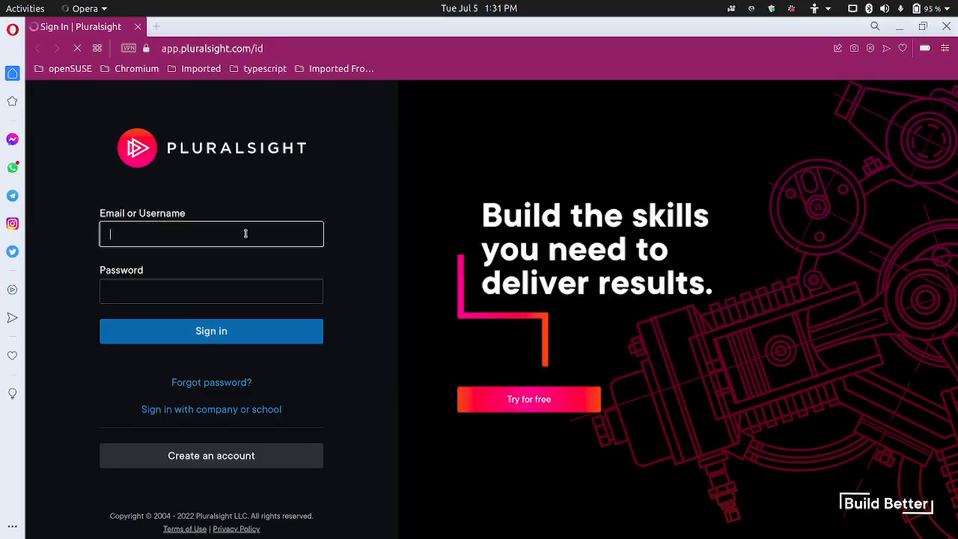
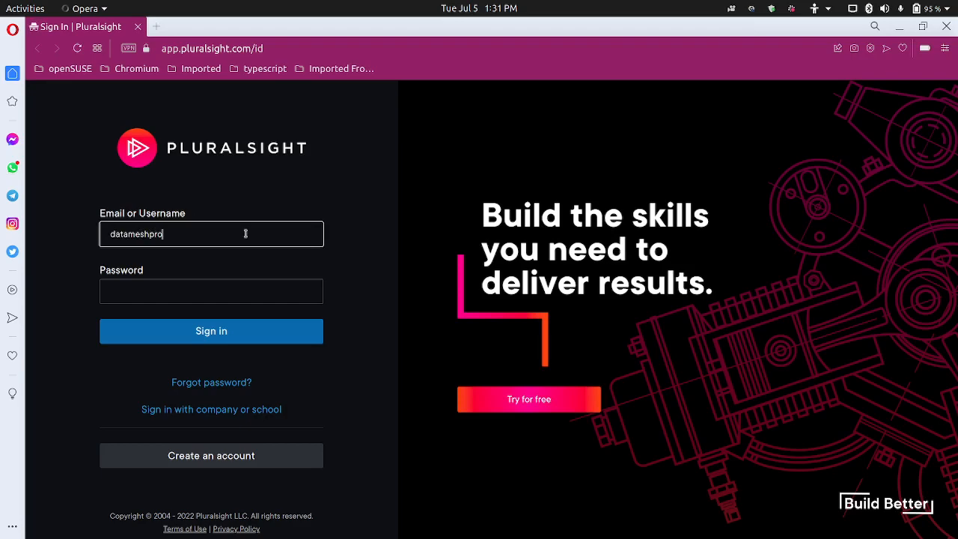
{"action": "key", "text": "Tab"}
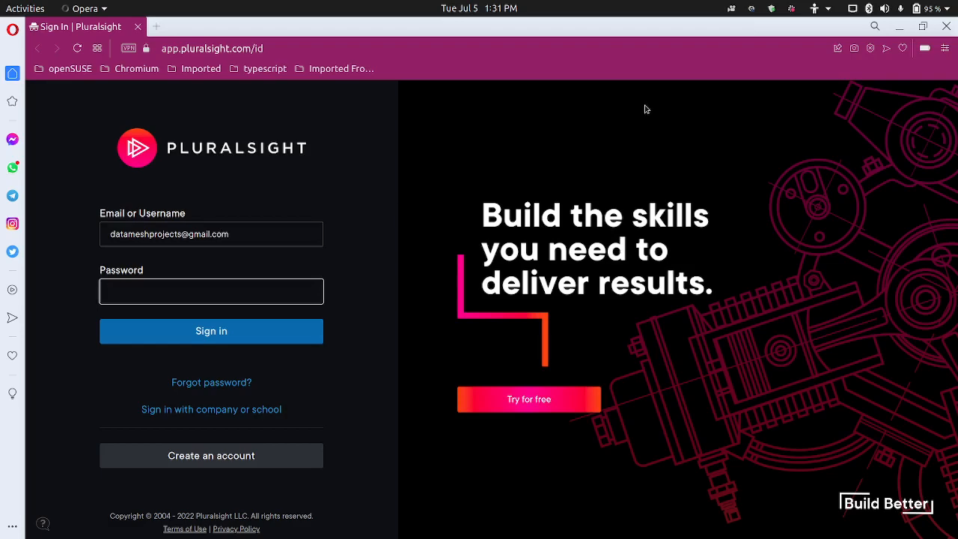
{"action": "left_click", "coordinate": [752, 9]}
{"action": "left_click", "coordinate": [736, 131]}
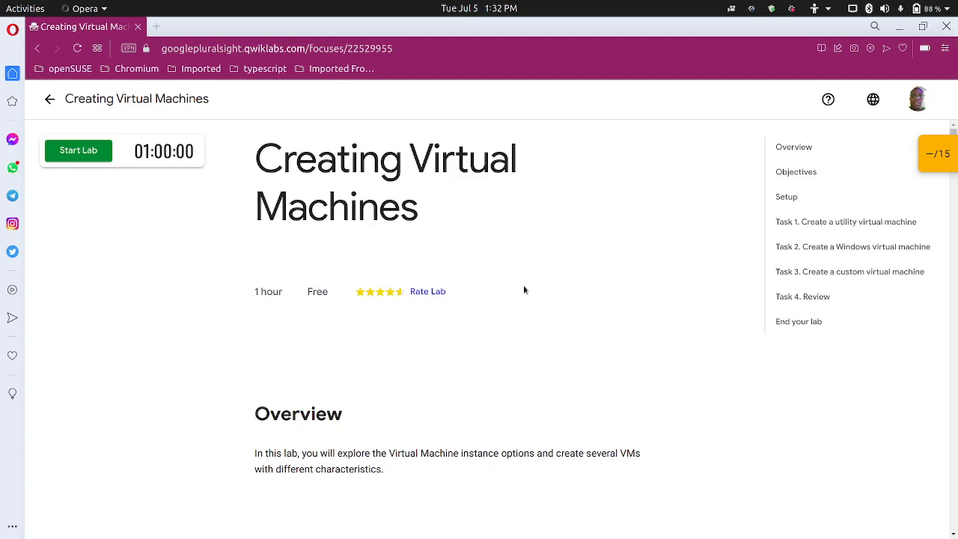
Start the lab, open the Google Console sign-in in a new tab, and copy the lab password
{"action": "left_click", "coordinate": [933, 156]}
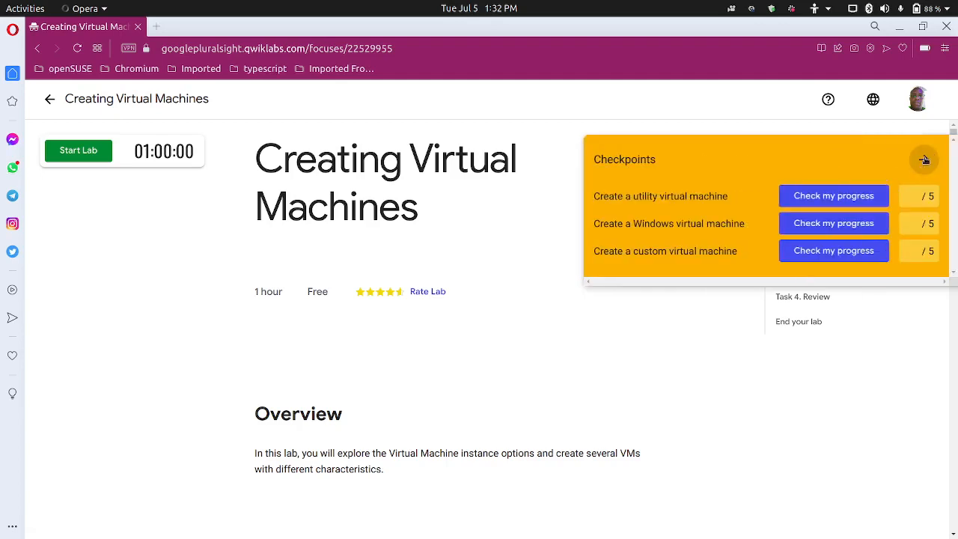
{"action": "left_click", "coordinate": [925, 160]}
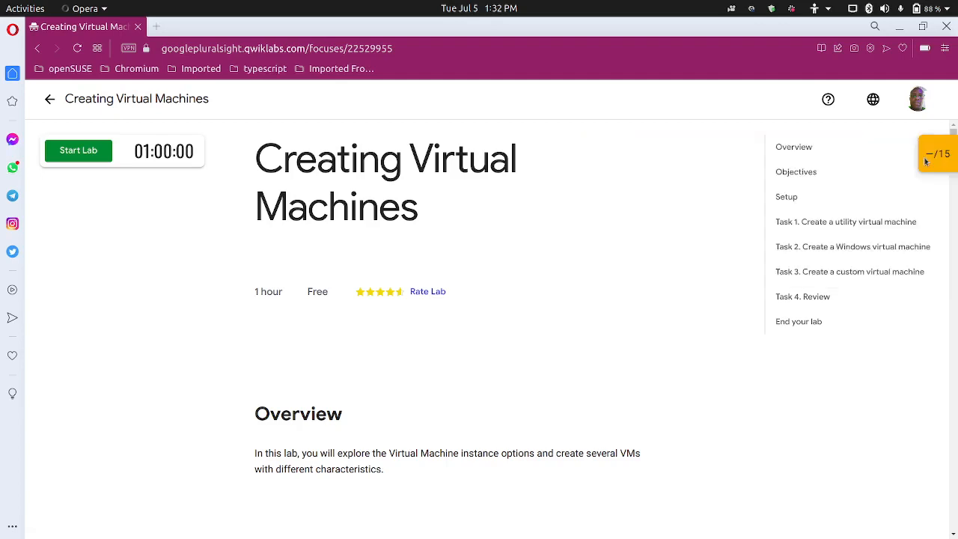
{"action": "left_click", "coordinate": [91, 153]}
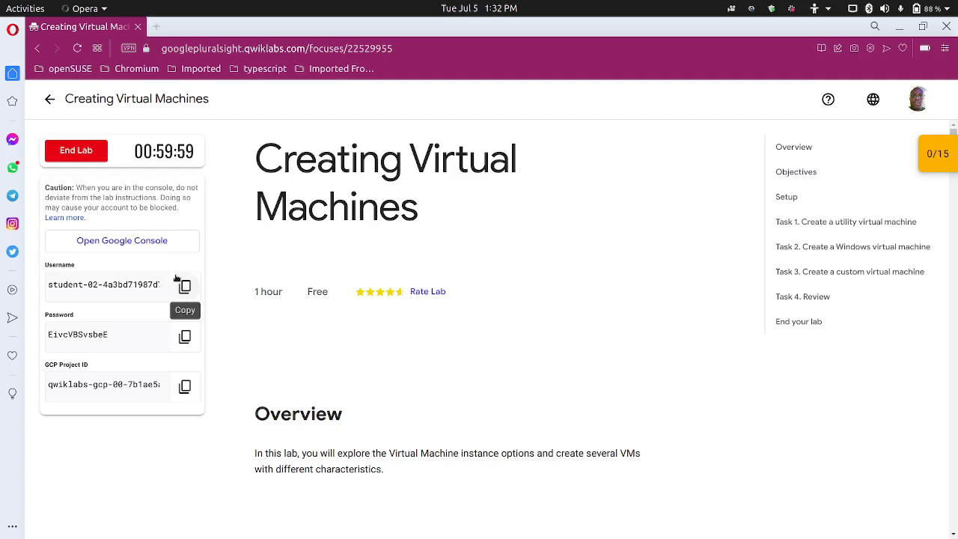
{"action": "left_click", "coordinate": [120, 241]}
{"action": "left_click", "coordinate": [83, 26]}
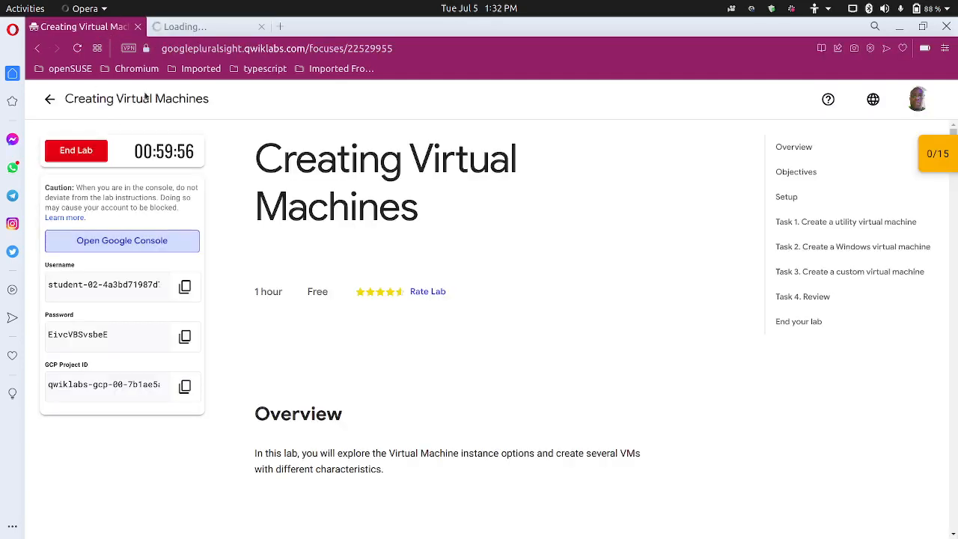
{"action": "left_click", "coordinate": [185, 337]}
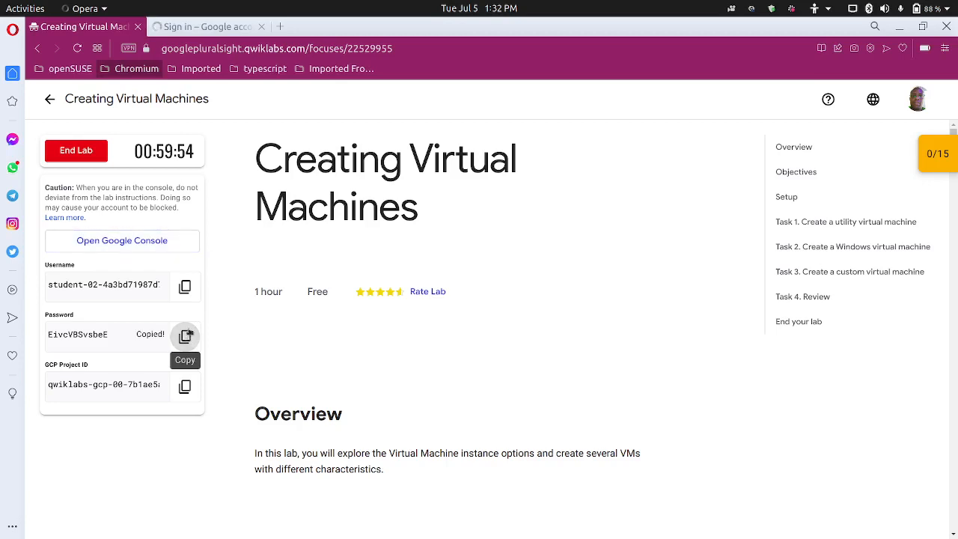
{"action": "left_click", "coordinate": [205, 27]}
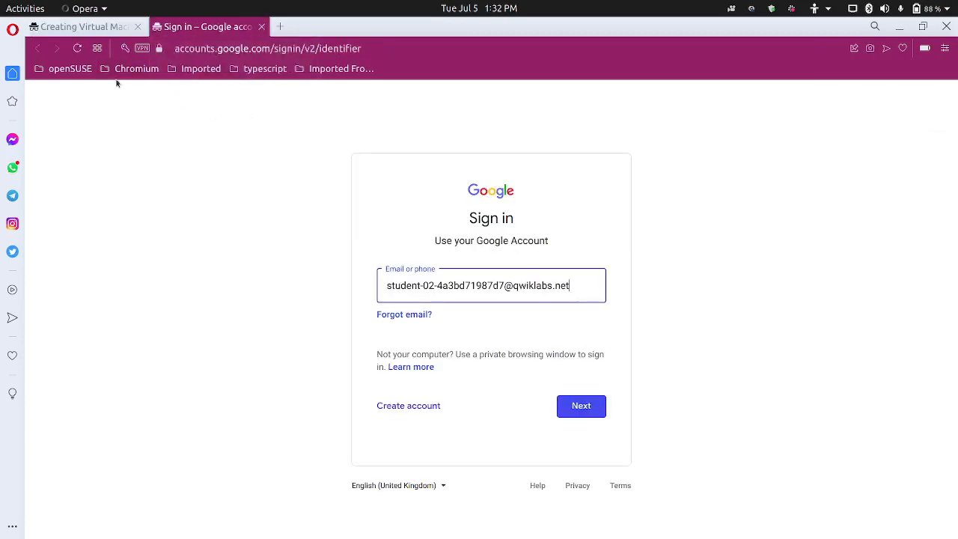
Glance at the lab page's help options, then return to the Google sign-in tab
{"action": "left_click", "coordinate": [82, 26]}
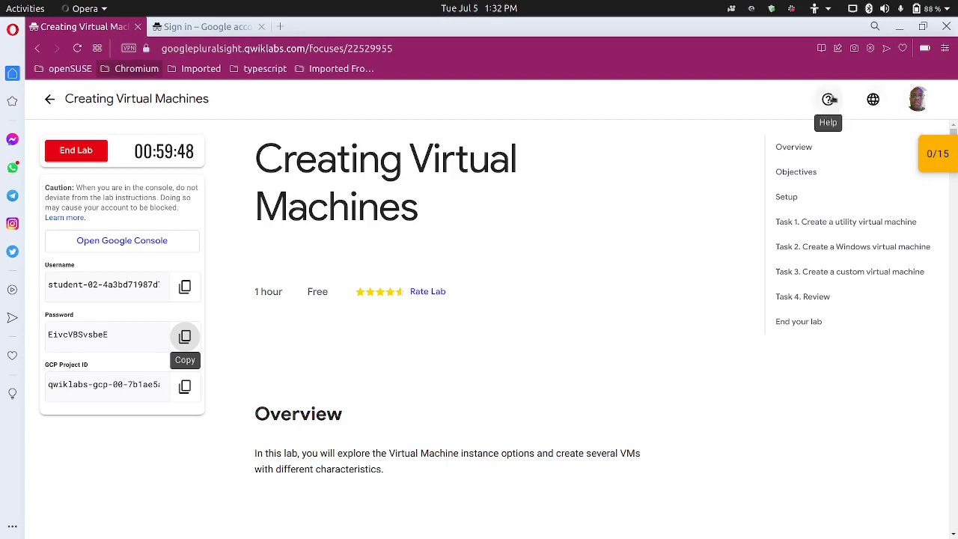
{"action": "left_click", "coordinate": [828, 99]}
{"action": "left_click", "coordinate": [645, 159]}
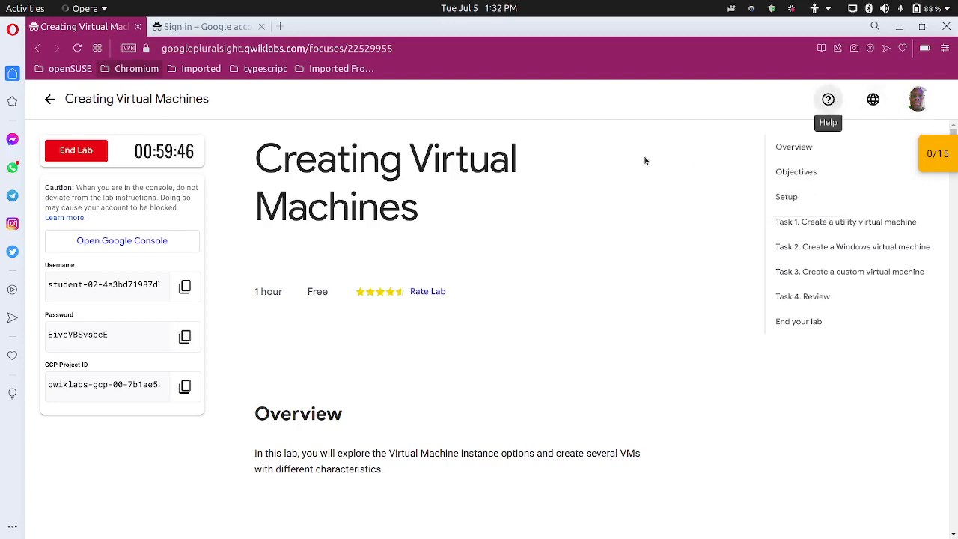
{"action": "left_click", "coordinate": [232, 28]}
Sign in with the student e-mail and pasted lab password, then accept the new-account terms
{"action": "left_click", "coordinate": [584, 405]}
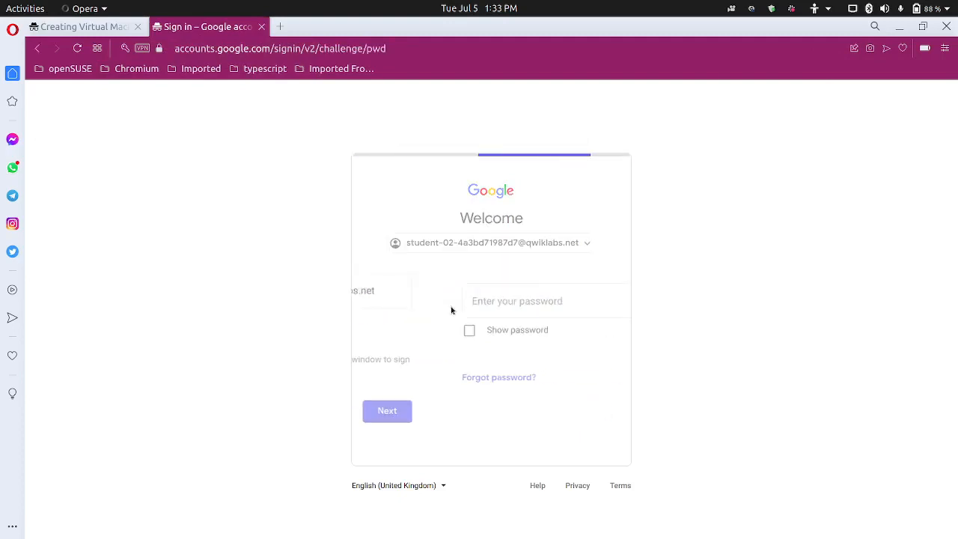
{"action": "key", "text": "ctrl+v"}
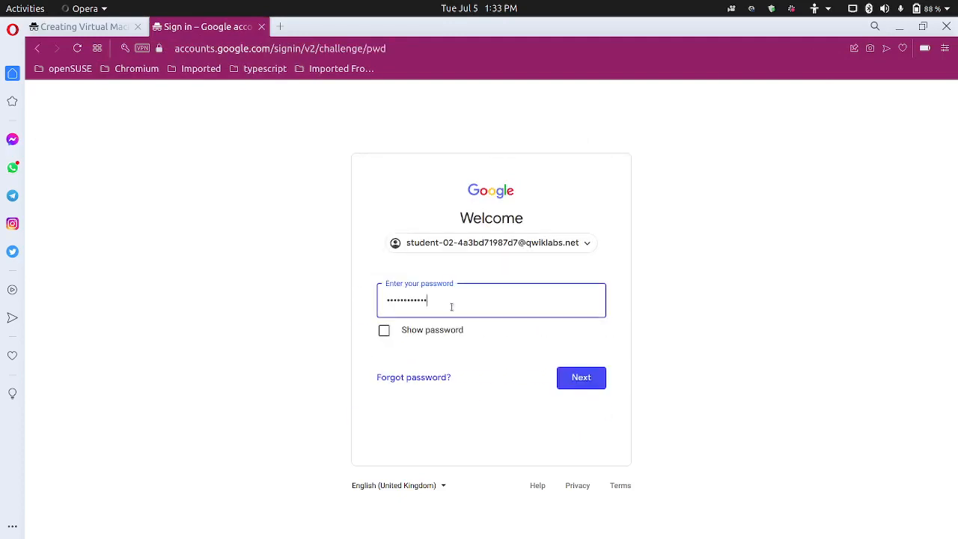
{"action": "left_click", "coordinate": [581, 385]}
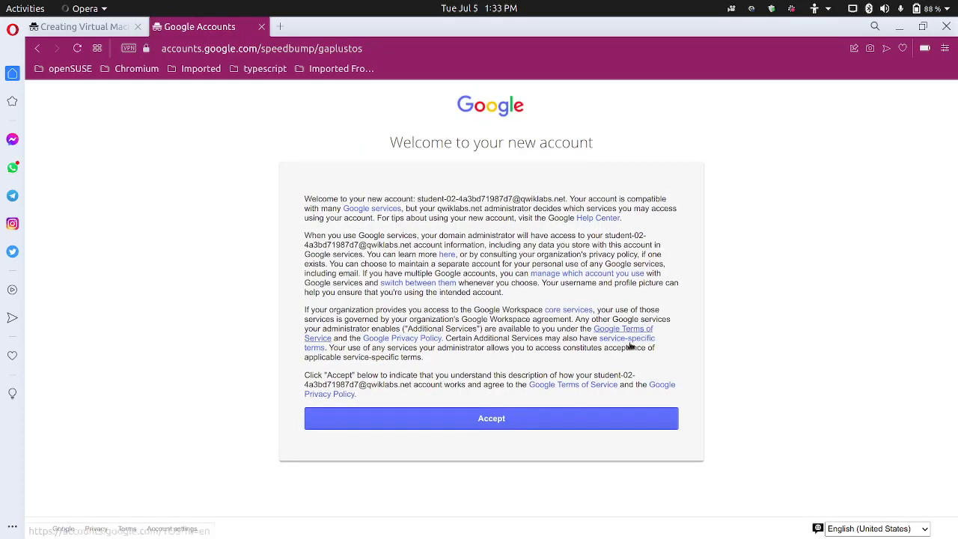
{"action": "left_click", "coordinate": [488, 418]}
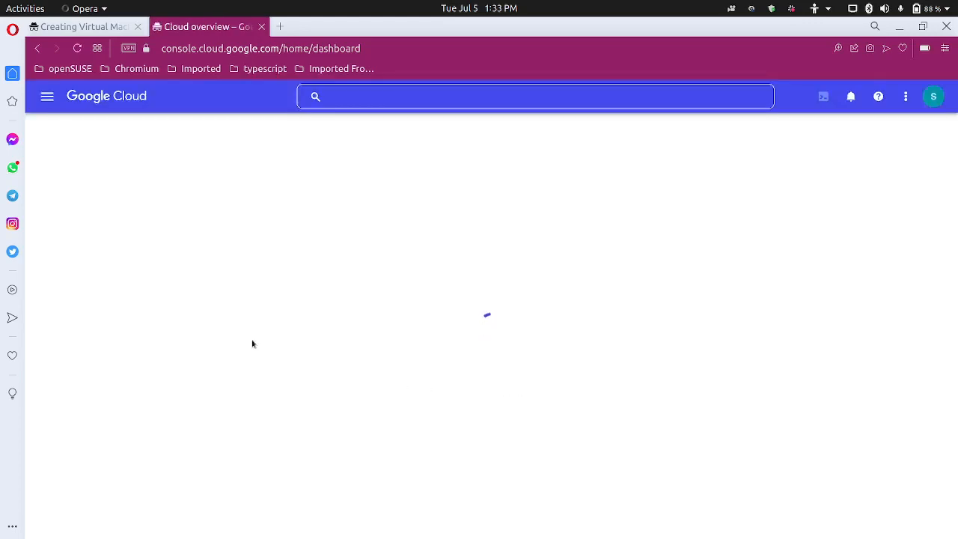
Read the lab instructions from Setup to Task 1's utility-VM steps (us-central1-c, N1, Debian 10)
{"action": "left_click", "coordinate": [86, 30]}
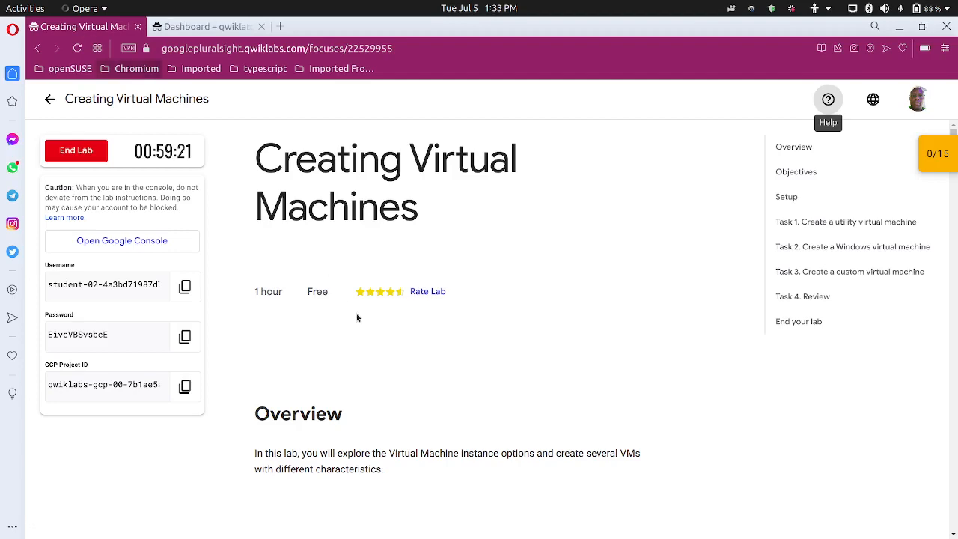
{"action": "scroll", "coordinate": [362, 326], "scroll_direction": "down", "scroll_amount": 6}
{"action": "scroll", "coordinate": [353, 333], "scroll_direction": "down", "scroll_amount": 8}
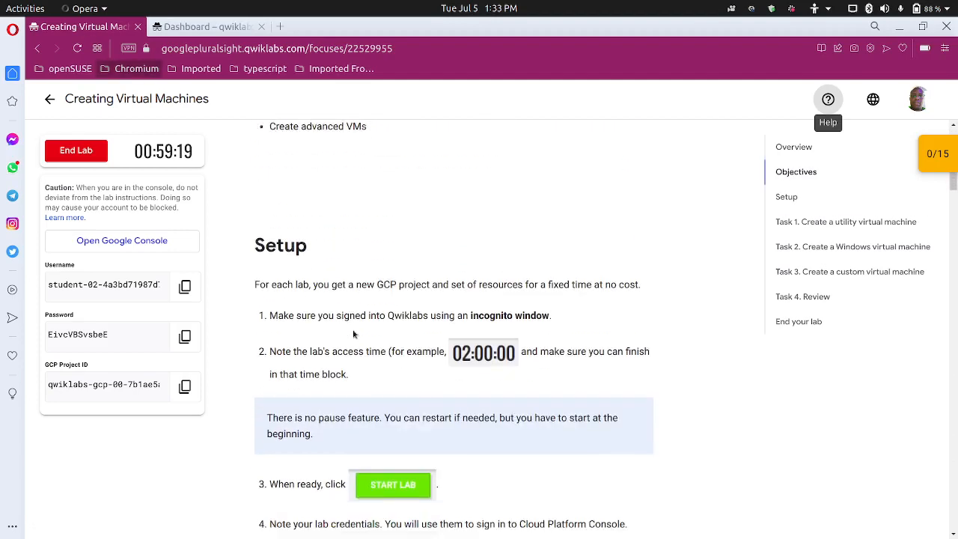
{"action": "scroll", "coordinate": [355, 337], "scroll_direction": "down", "scroll_amount": 3}
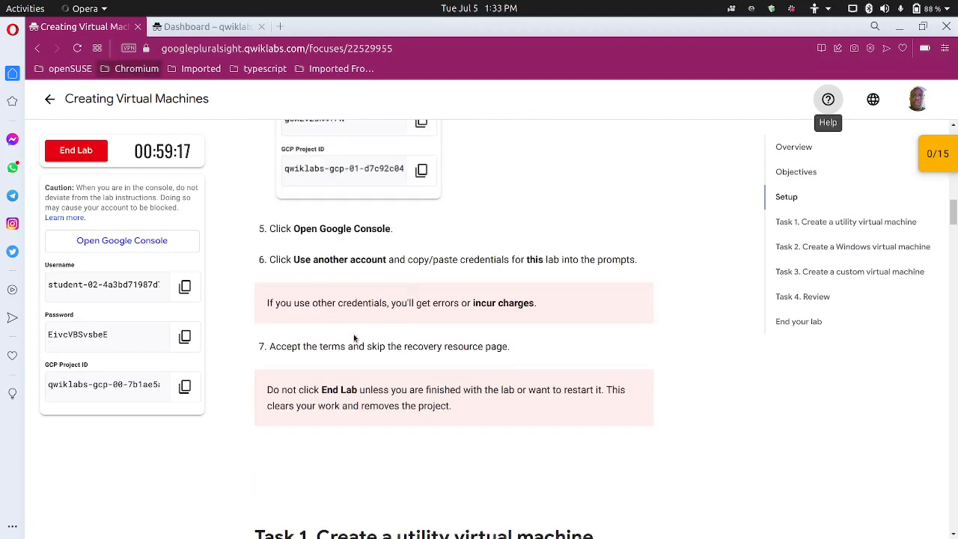
{"action": "scroll", "coordinate": [355, 342], "scroll_direction": "up", "scroll_amount": 2}
{"action": "scroll", "coordinate": [354, 340], "scroll_direction": "up", "scroll_amount": 1}
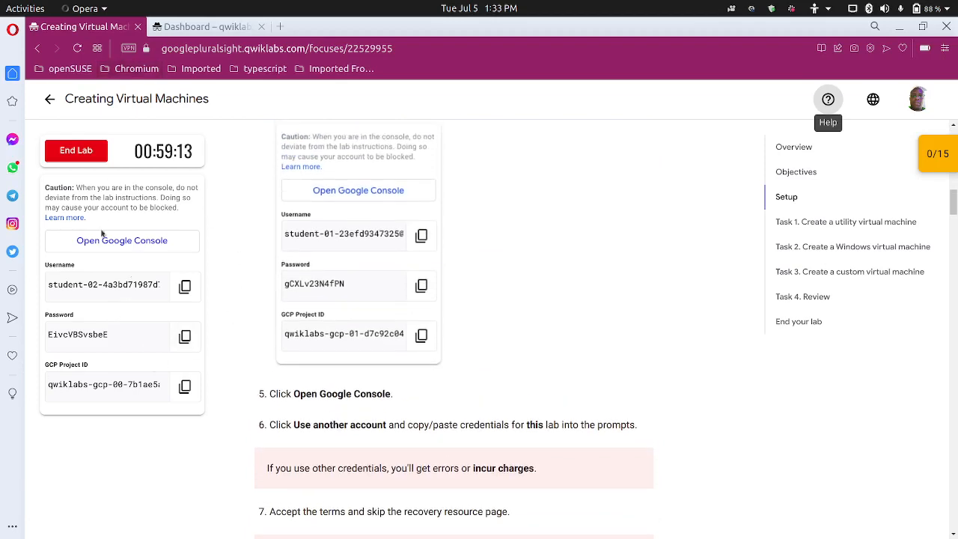
{"action": "scroll", "coordinate": [378, 394], "scroll_direction": "down", "scroll_amount": 1}
{"action": "scroll", "coordinate": [379, 393], "scroll_direction": "down", "scroll_amount": 5}
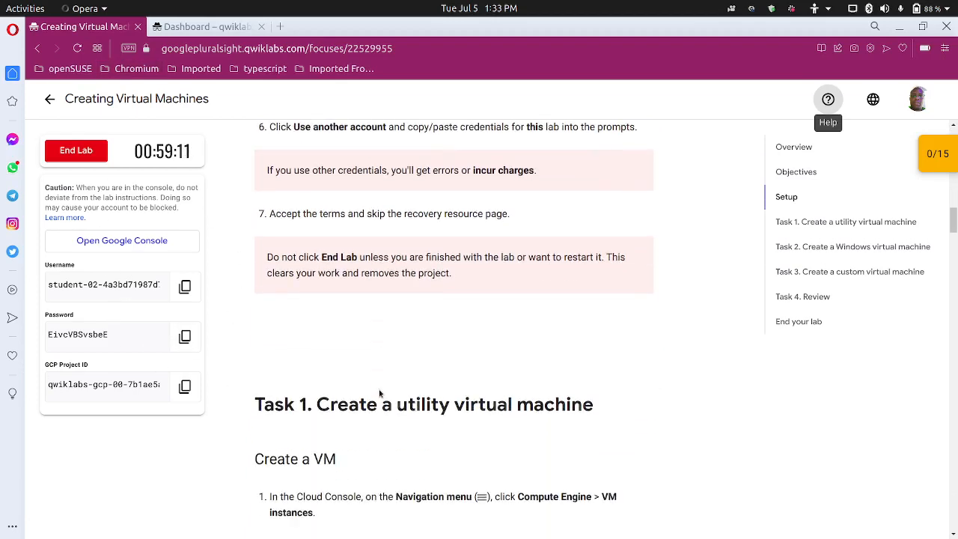
{"action": "scroll", "coordinate": [379, 388], "scroll_direction": "down", "scroll_amount": 1}
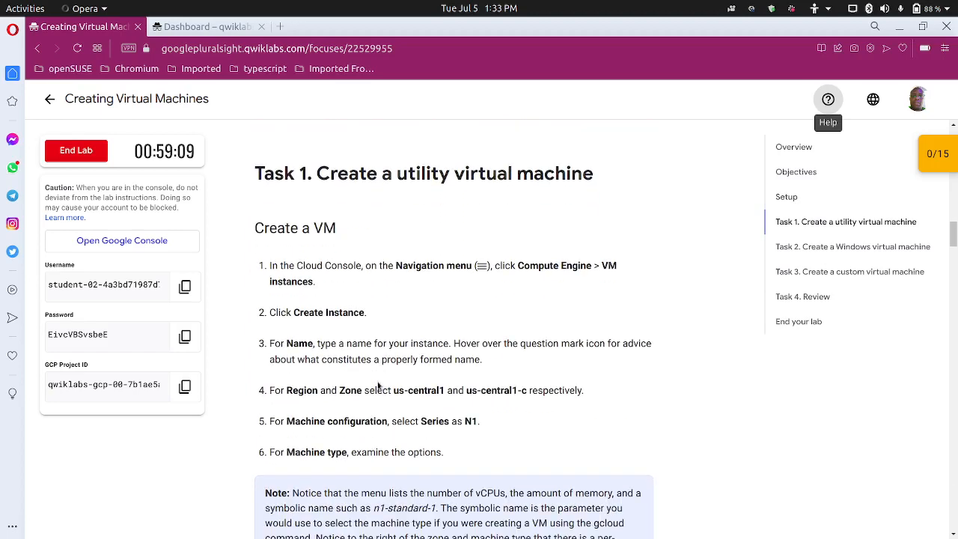
{"action": "scroll", "coordinate": [378, 387], "scroll_direction": "down", "scroll_amount": 1}
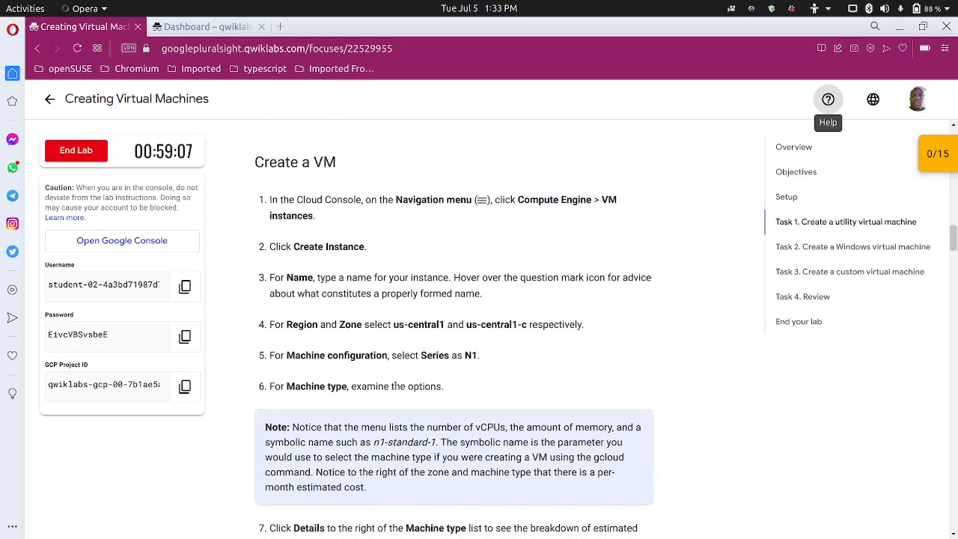
{"action": "scroll", "coordinate": [393, 388], "scroll_direction": "up", "scroll_amount": 1}
{"action": "scroll", "coordinate": [396, 381], "scroll_direction": "down", "scroll_amount": 1}
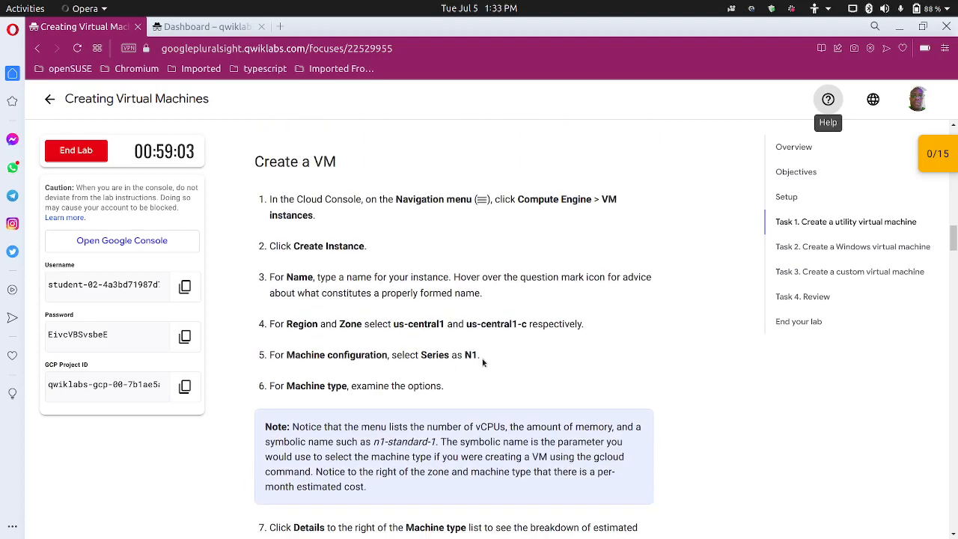
{"action": "scroll", "coordinate": [351, 399], "scroll_direction": "down", "scroll_amount": 2}
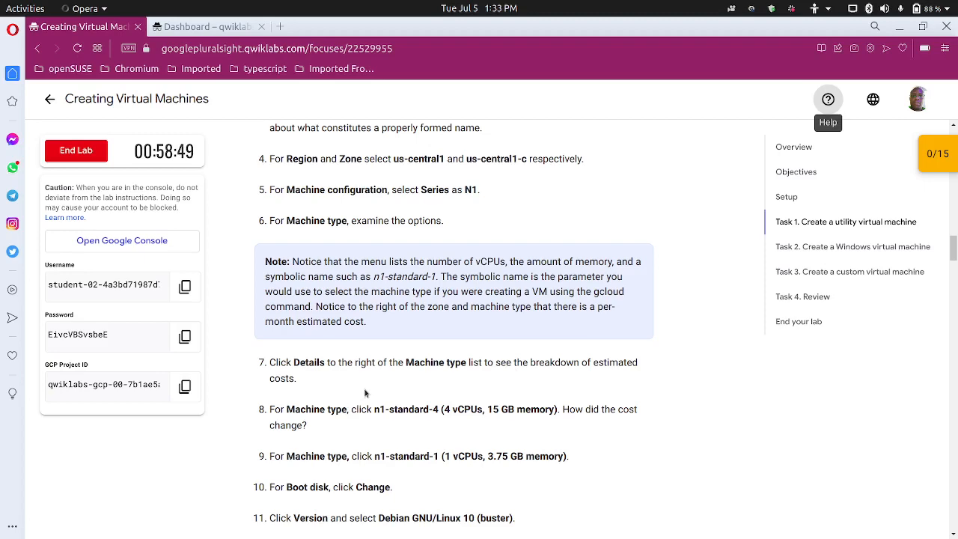
{"action": "scroll", "coordinate": [366, 390], "scroll_direction": "down", "scroll_amount": 2}
{"action": "scroll", "coordinate": [376, 378], "scroll_direction": "up", "scroll_amount": 1}
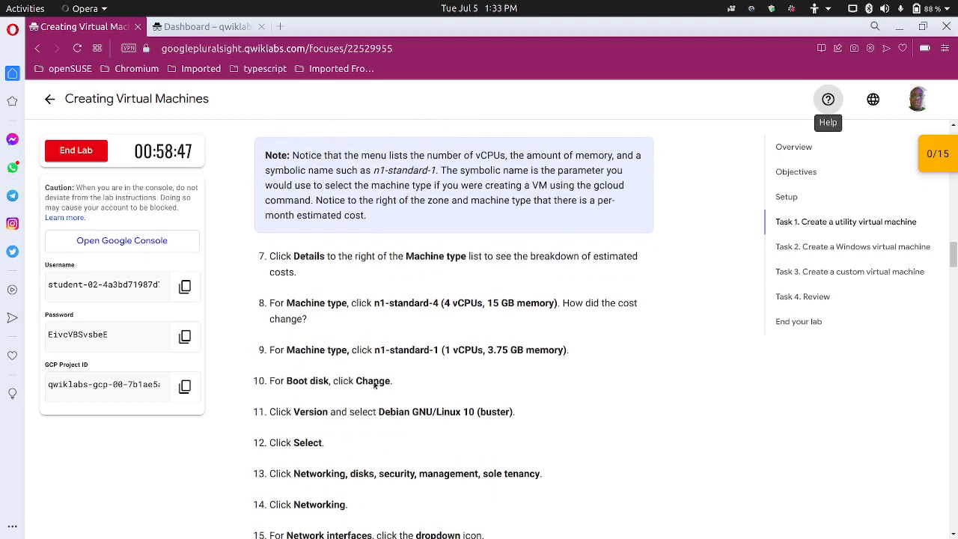
Accept the Google Cloud terms of service and close the welcome dialog
{"action": "left_click", "coordinate": [217, 30]}
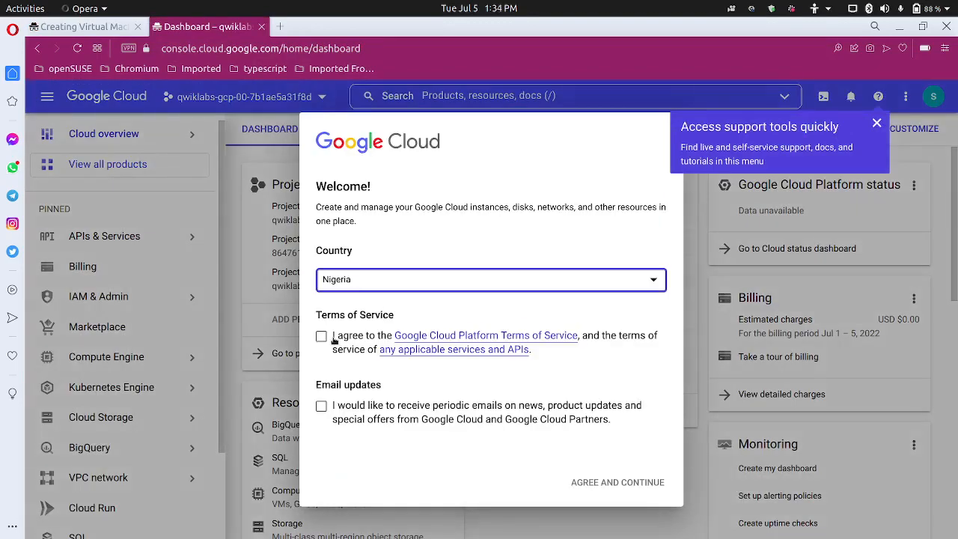
{"action": "left_click", "coordinate": [321, 336]}
{"action": "left_click", "coordinate": [622, 483]}
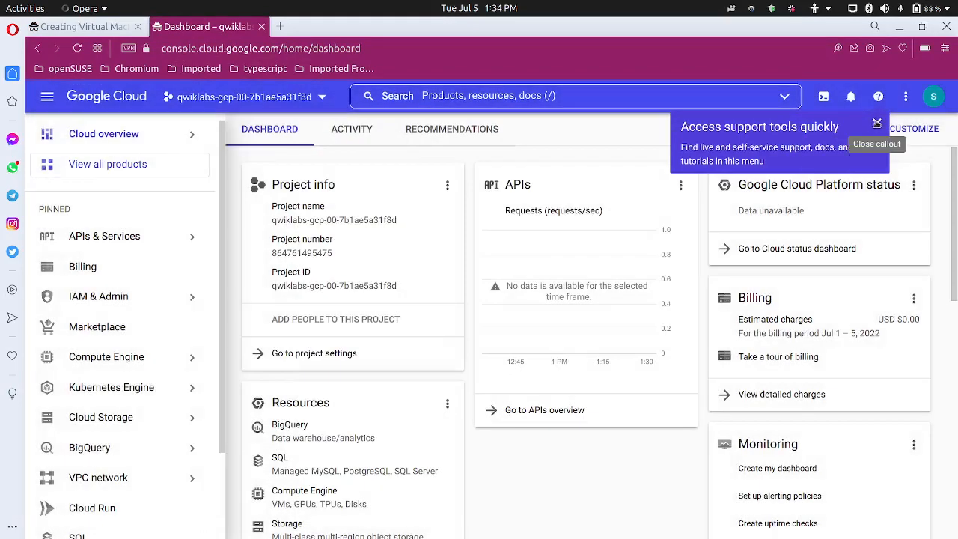
Dismiss the support tip and search 'instance' to reach the VM instances page
{"action": "left_click", "coordinate": [877, 123]}
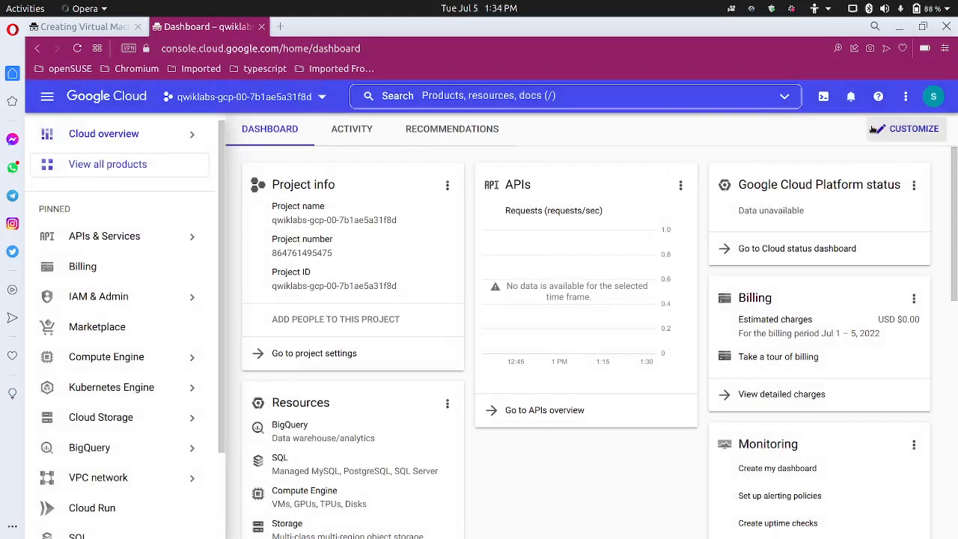
{"action": "left_click", "coordinate": [501, 98]}
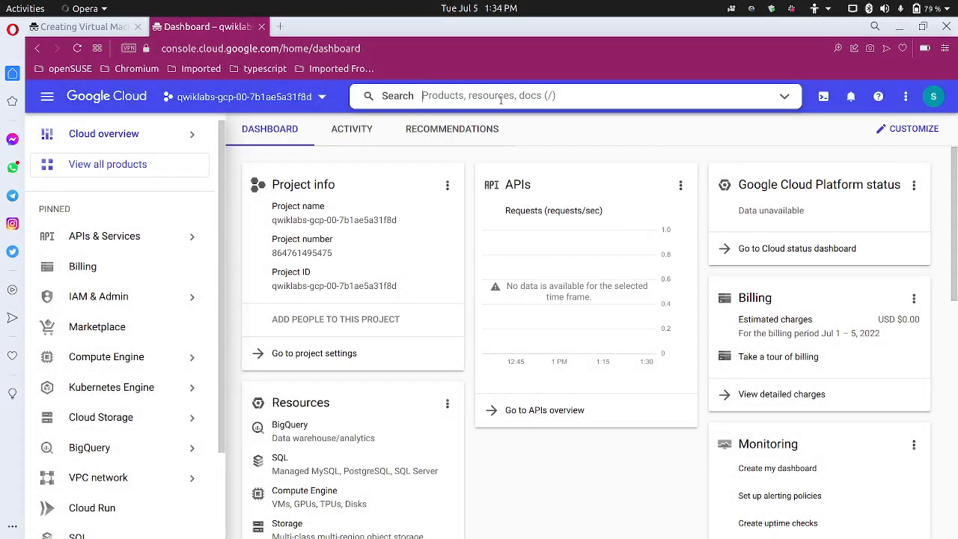
{"action": "type", "text": "instances"}
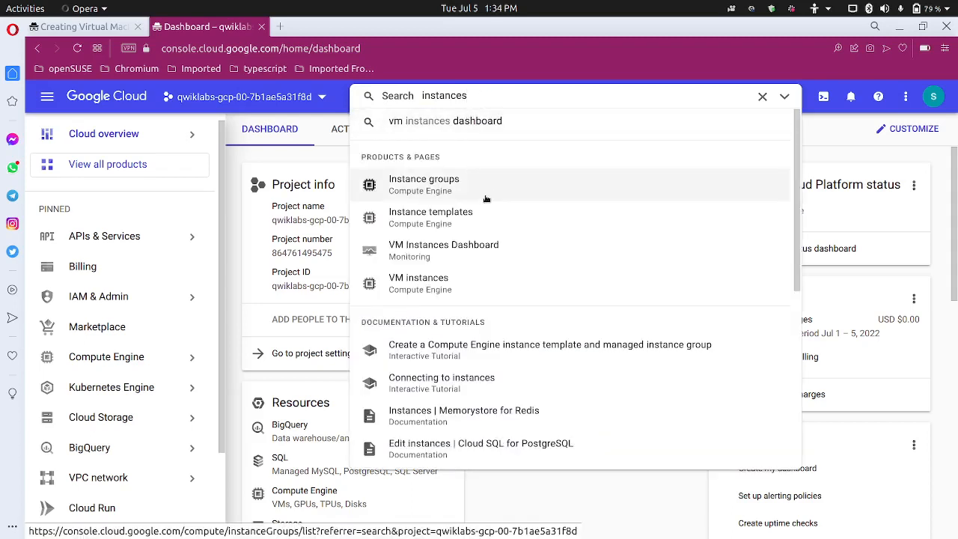
{"action": "left_click", "coordinate": [465, 282]}
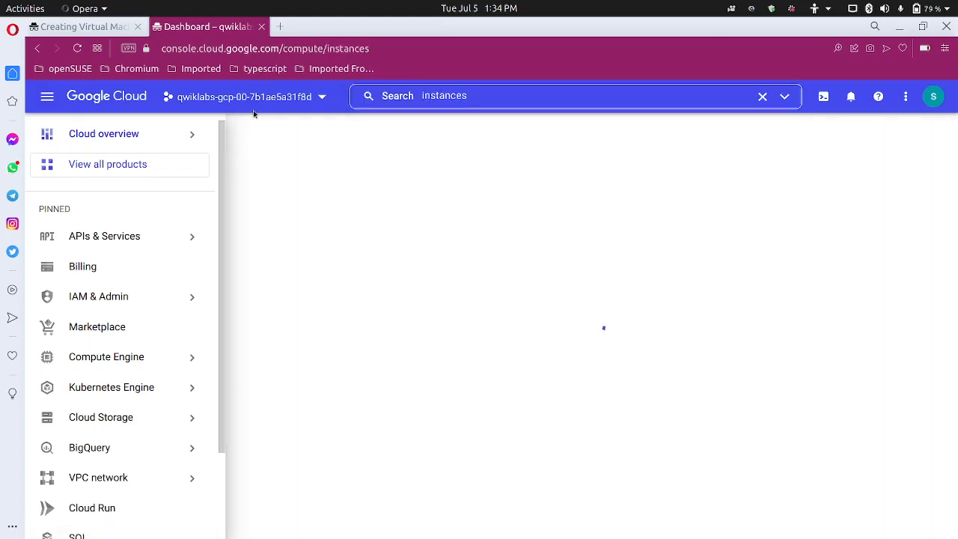
{"action": "key", "text": "ctrl+Tab"}
{"action": "scroll", "coordinate": [389, 329], "scroll_direction": "up", "scroll_amount": 2}
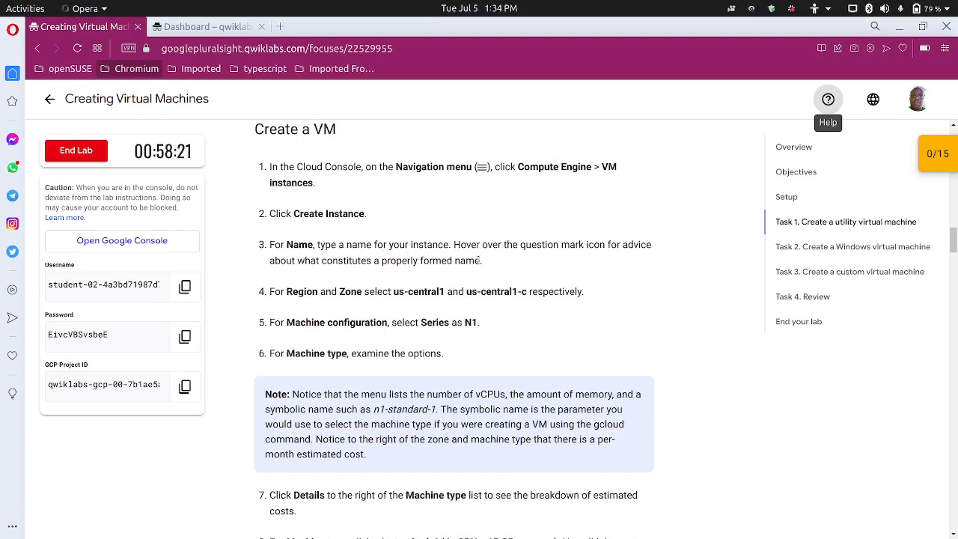
{"action": "scroll", "coordinate": [477, 285], "scroll_direction": "down", "scroll_amount": 1}
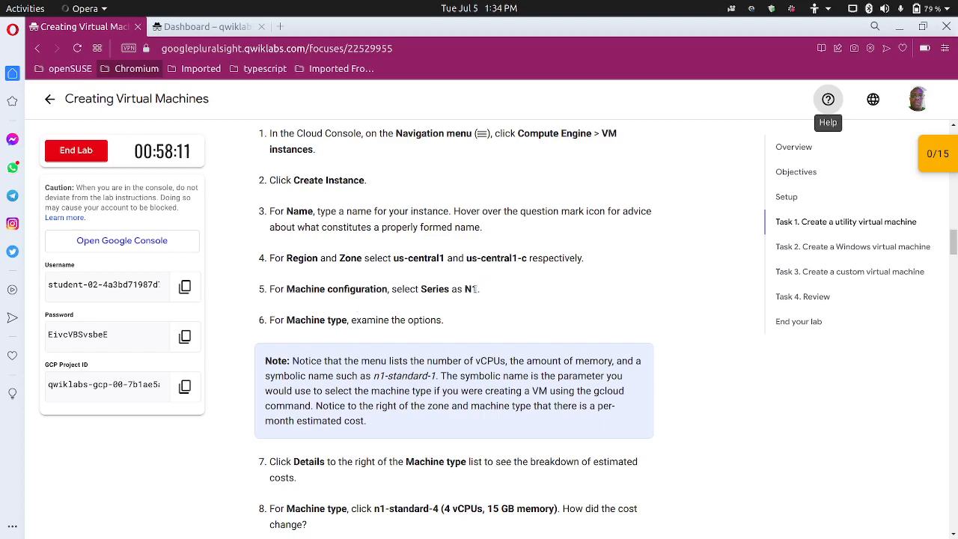
{"action": "left_click", "coordinate": [225, 26]}
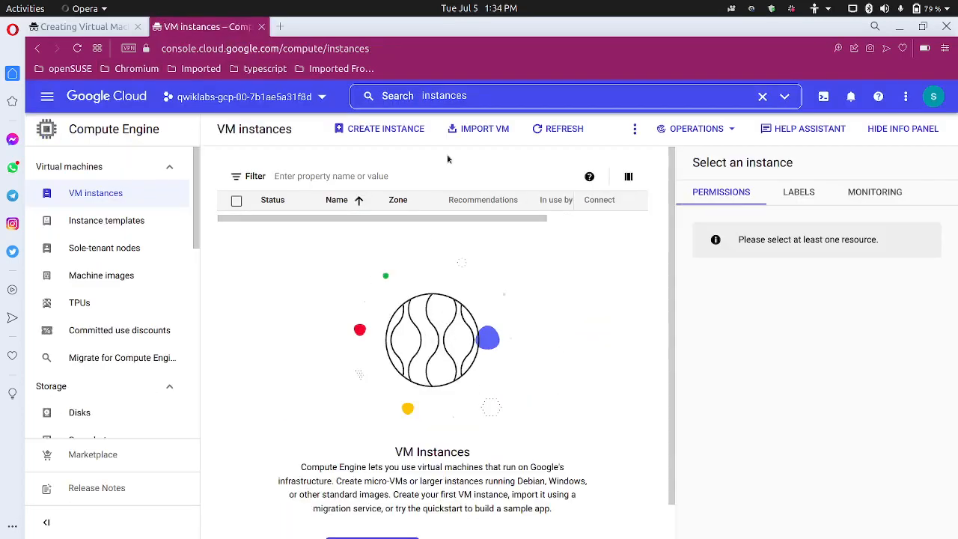
Start a new VM instance and replace the default name instance-1 with utility
{"action": "left_click", "coordinate": [414, 129]}
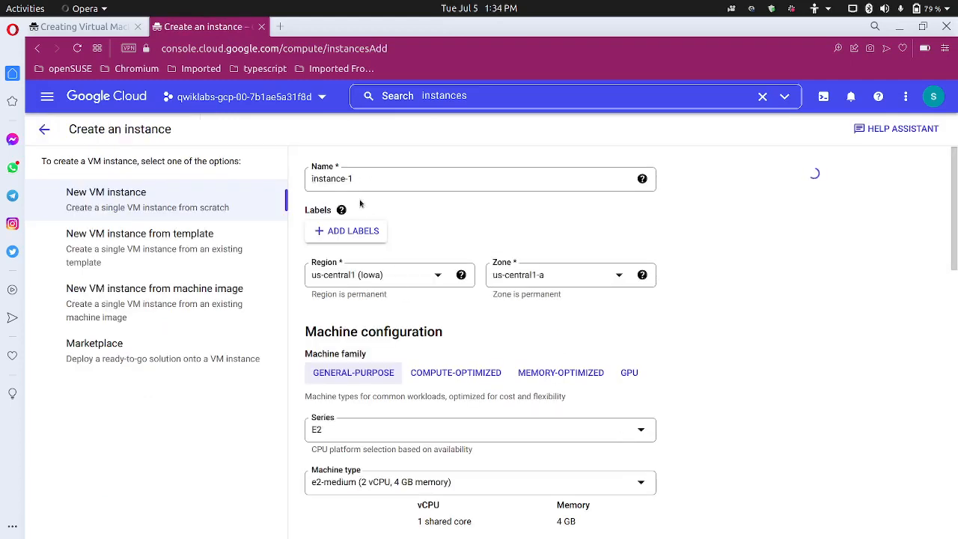
{"action": "left_click", "coordinate": [389, 186]}
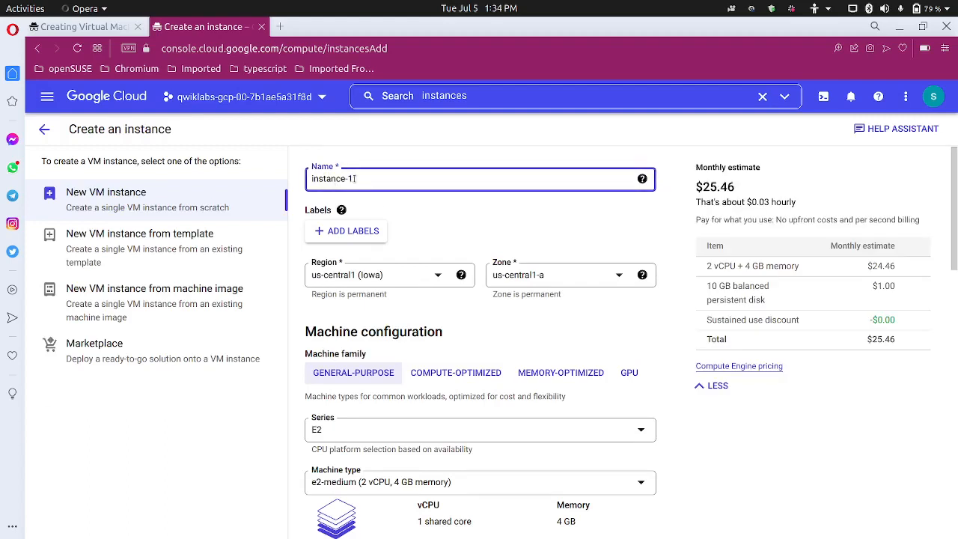
{"action": "left_click_drag", "start_coordinate": [351, 179], "coordinate": [306, 176]}
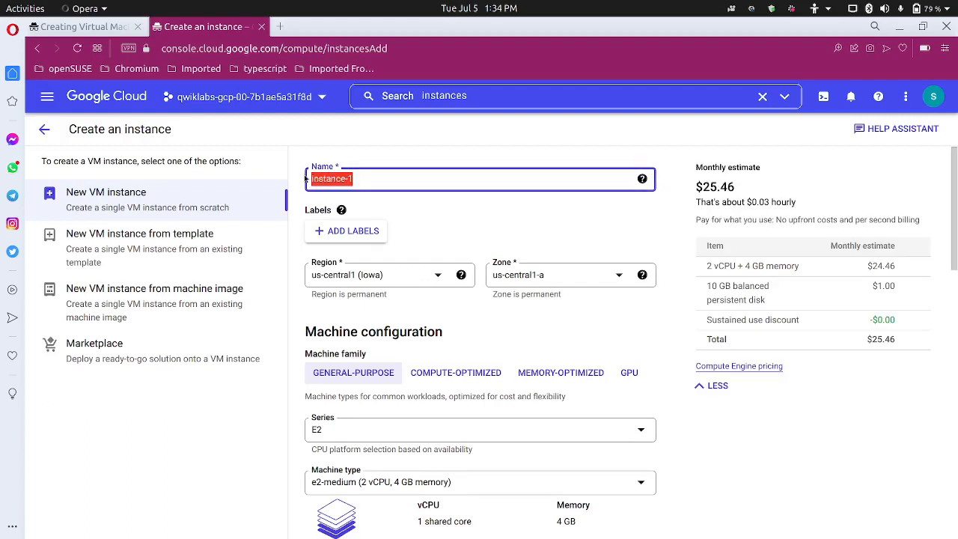
{"action": "type", "text": "ui"}
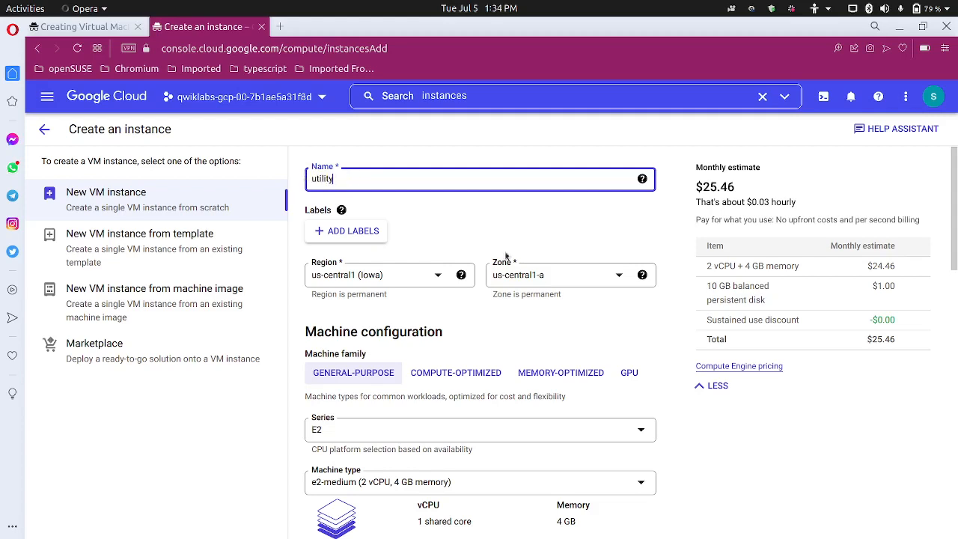
Set the zone to us-central1-c and the machine series to N1
{"action": "left_click", "coordinate": [572, 289]}
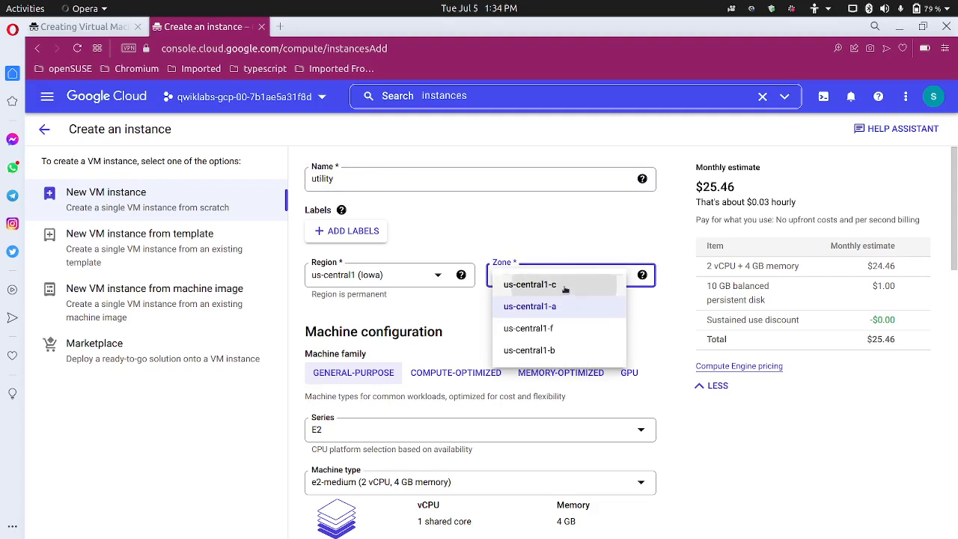
{"action": "left_click", "coordinate": [567, 287]}
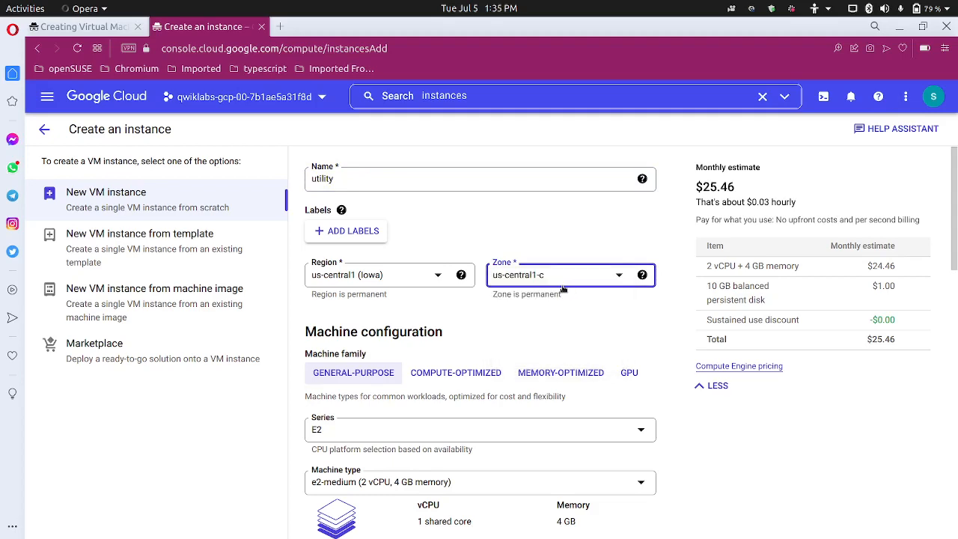
{"action": "scroll", "coordinate": [456, 386], "scroll_direction": "down", "scroll_amount": 2}
{"action": "scroll", "coordinate": [479, 344], "scroll_direction": "up", "scroll_amount": 2}
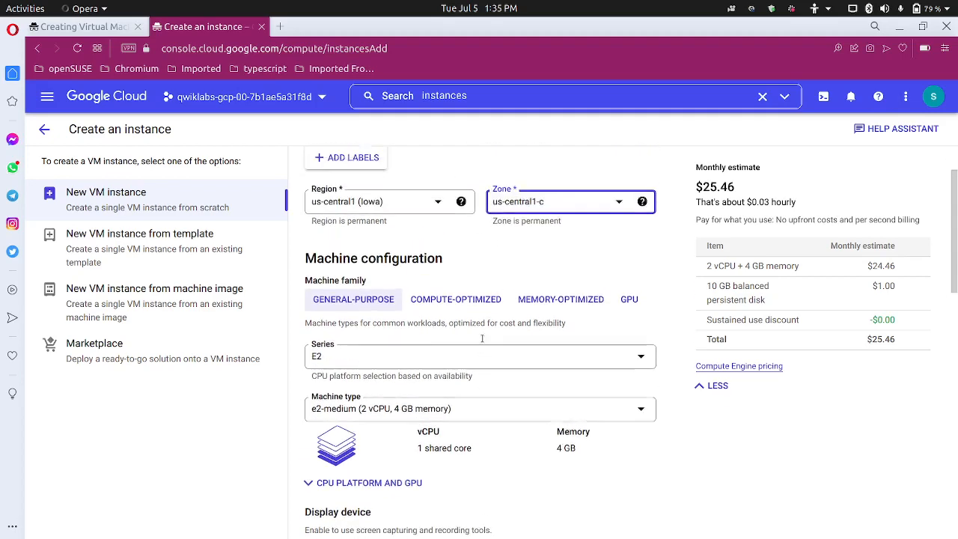
{"action": "left_click", "coordinate": [503, 395]}
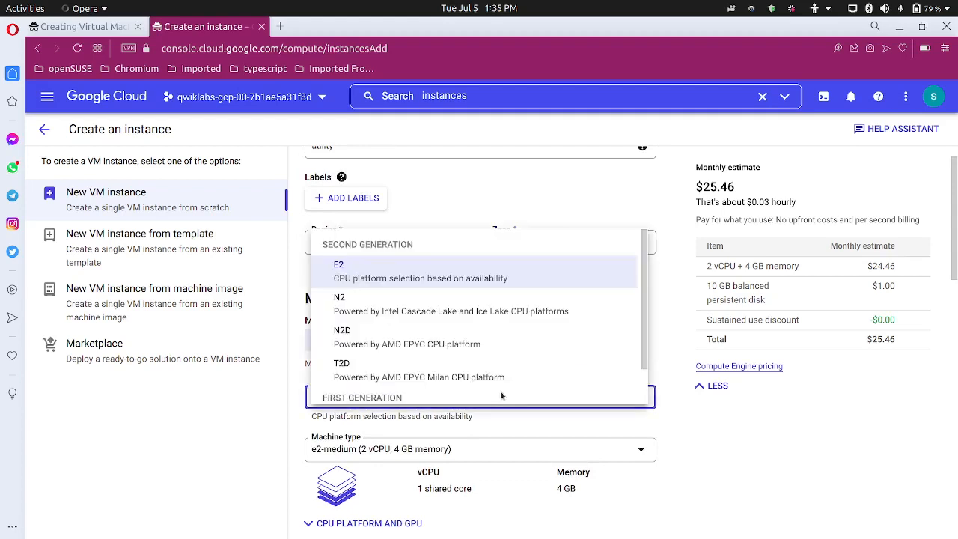
{"action": "scroll", "coordinate": [456, 363], "scroll_direction": "down", "scroll_amount": 1}
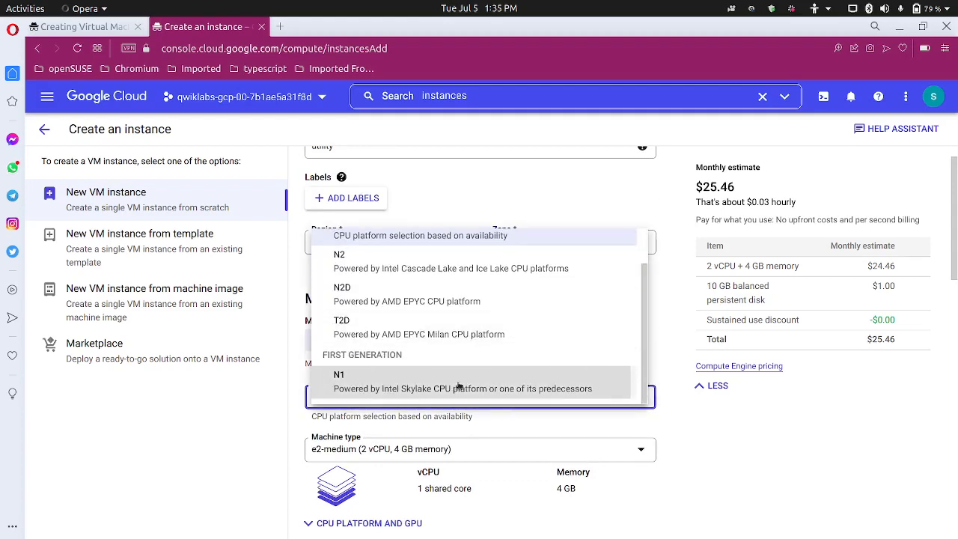
{"action": "left_click", "coordinate": [459, 386]}
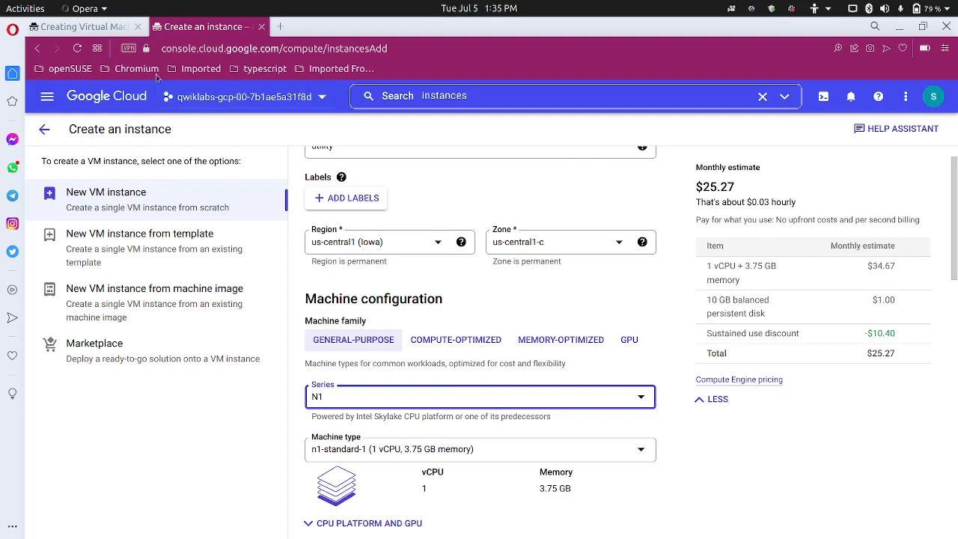
Check the lab steps, then choose machine type n1-standard-4
{"action": "left_click", "coordinate": [69, 29]}
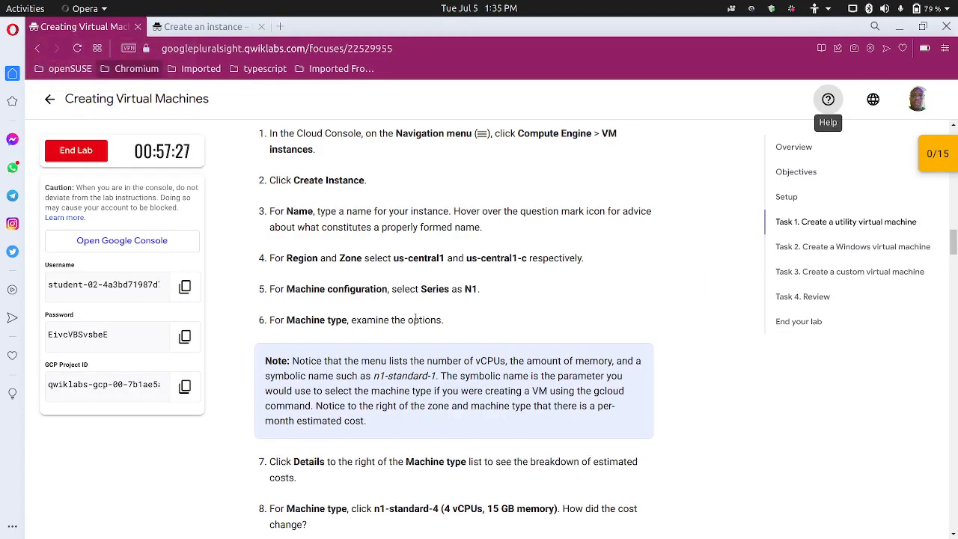
{"action": "scroll", "coordinate": [403, 338], "scroll_direction": "down", "scroll_amount": 2}
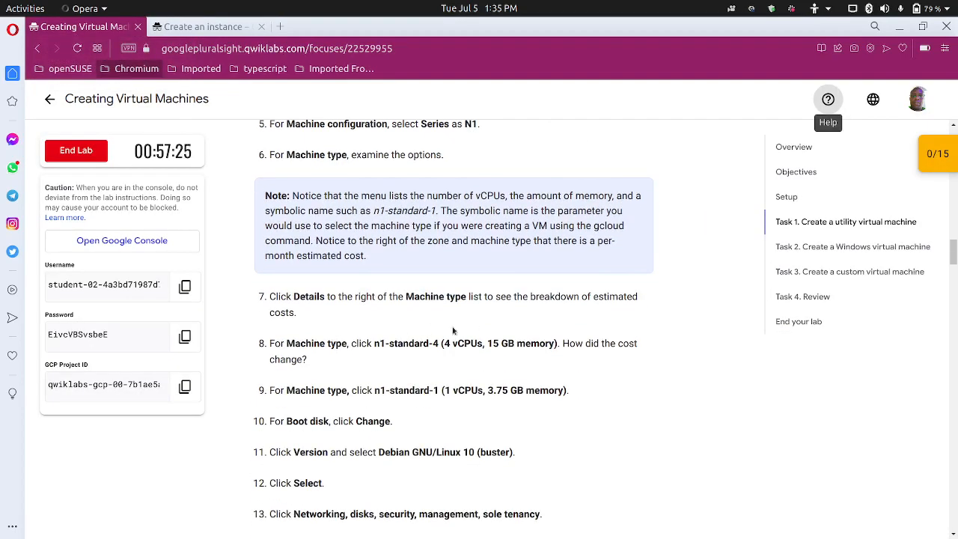
{"action": "scroll", "coordinate": [453, 326], "scroll_direction": "down", "scroll_amount": 1}
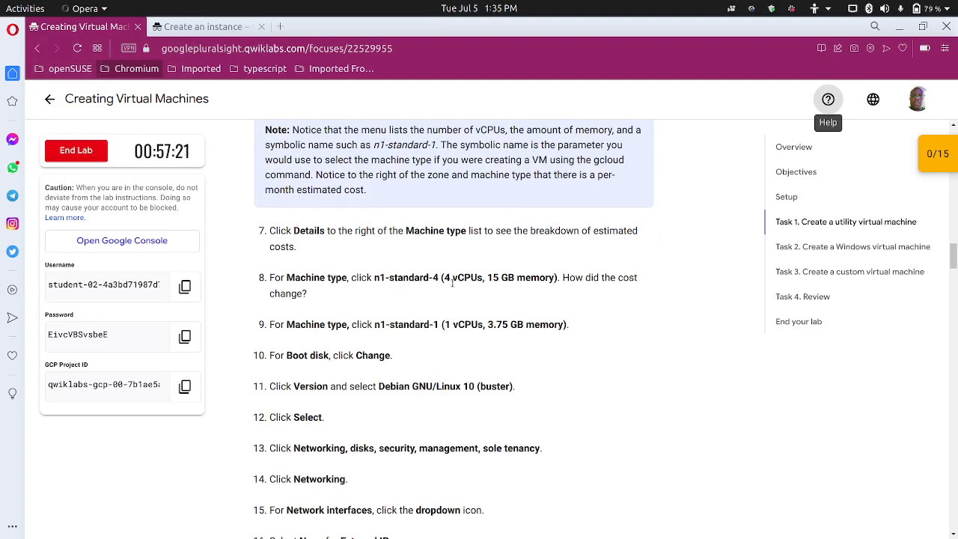
{"action": "left_click", "coordinate": [205, 28]}
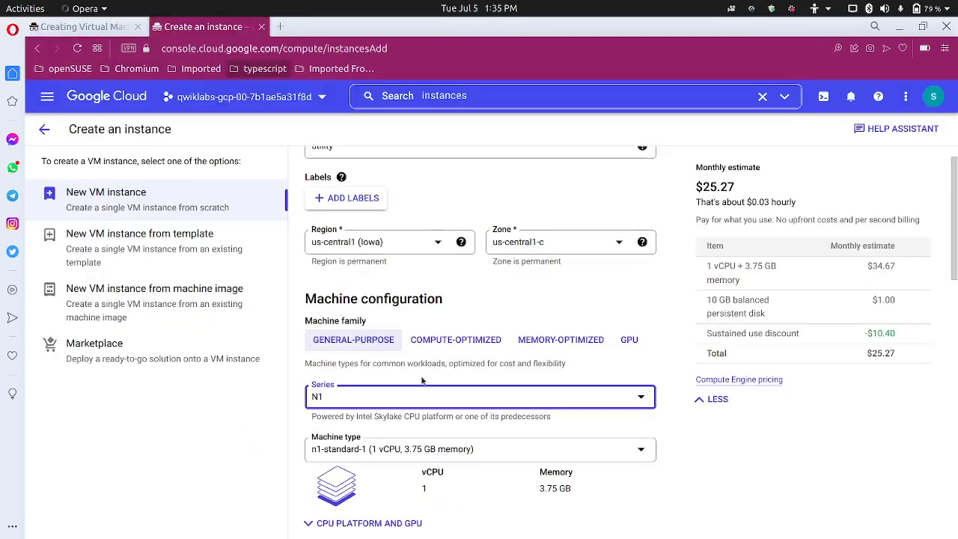
{"action": "scroll", "coordinate": [421, 381], "scroll_direction": "down", "scroll_amount": 1}
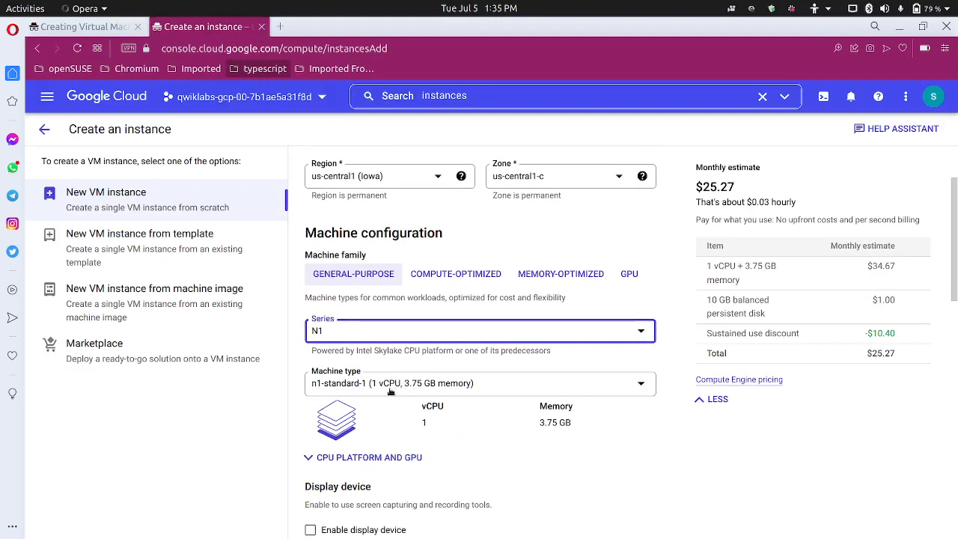
{"action": "left_click", "coordinate": [421, 390]}
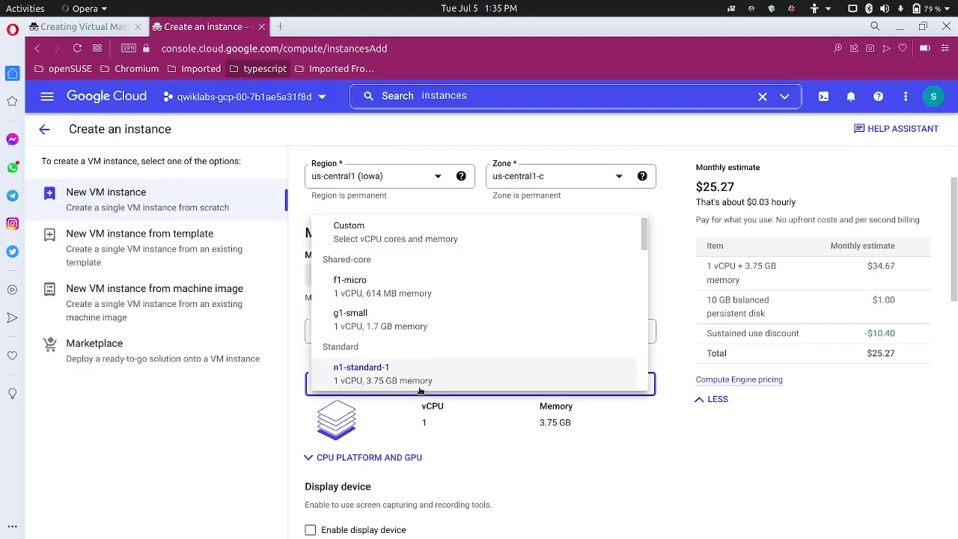
{"action": "scroll", "coordinate": [471, 348], "scroll_direction": "down", "scroll_amount": 3}
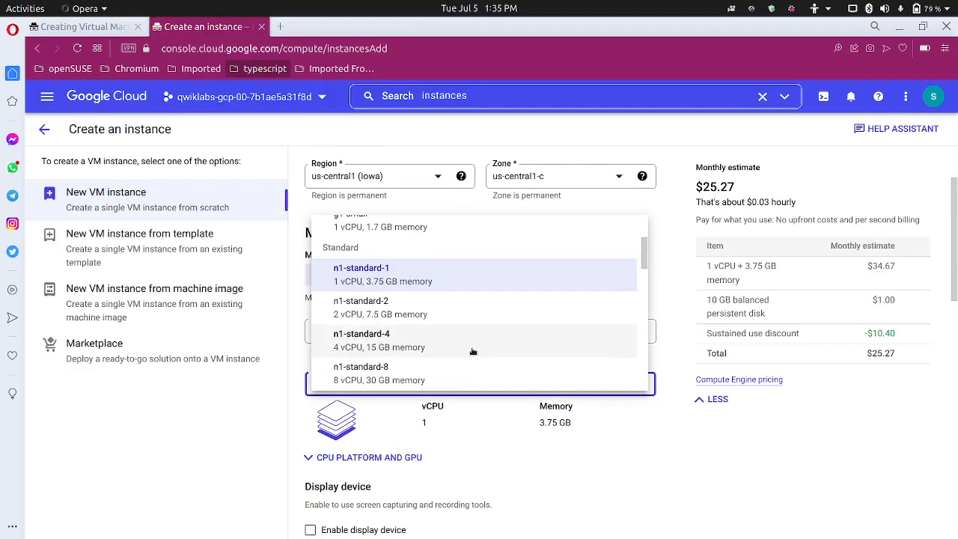
{"action": "scroll", "coordinate": [474, 351], "scroll_direction": "down", "scroll_amount": 1}
{"action": "left_click", "coordinate": [422, 306]}
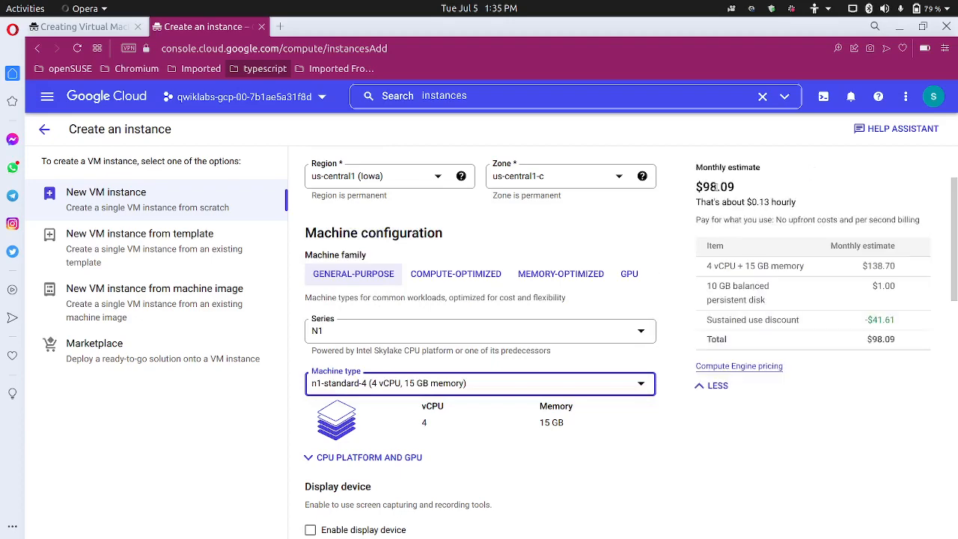
{"action": "left_click", "coordinate": [75, 26]}
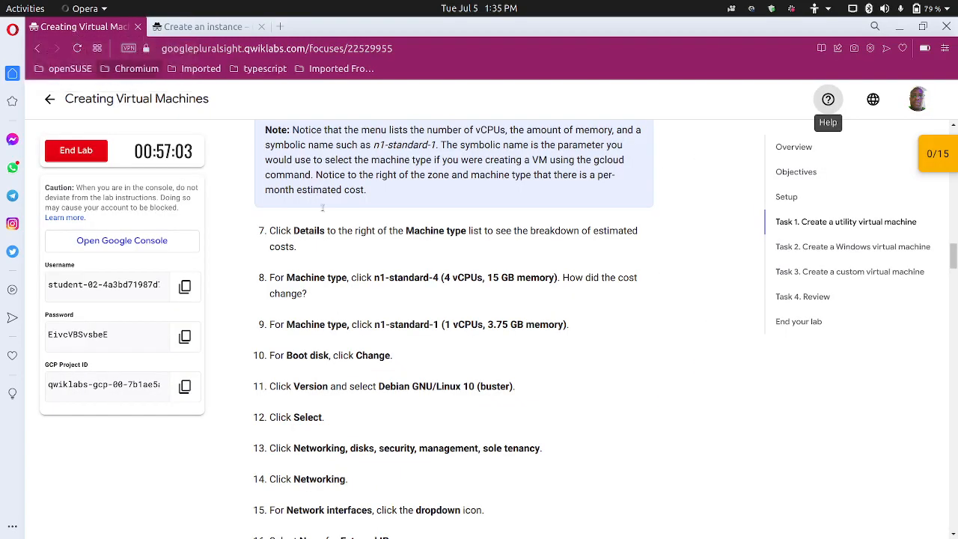
{"action": "scroll", "coordinate": [367, 315], "scroll_direction": "down", "scroll_amount": 3}
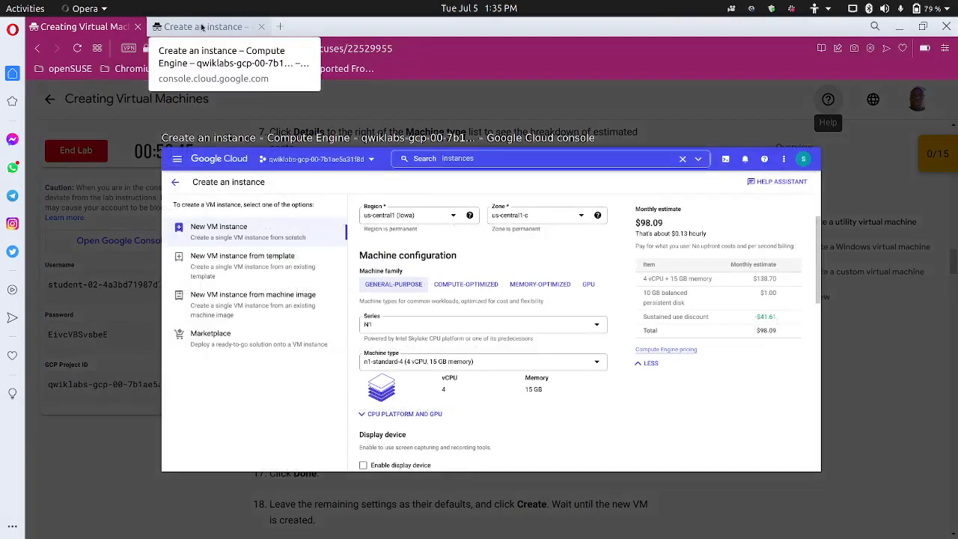
{"action": "left_click", "coordinate": [202, 27]}
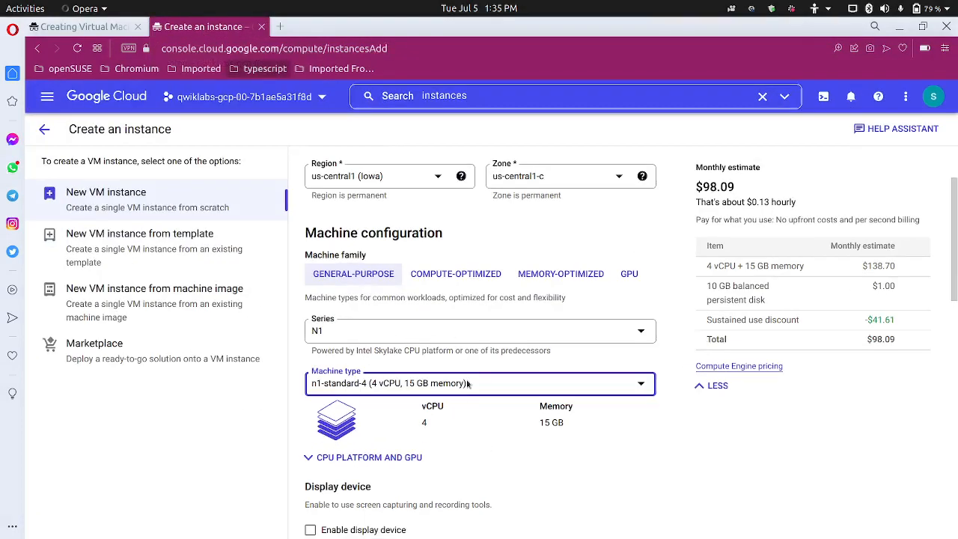
Choose Debian GNU/Linux 10 (buster) as the boot disk image and confirm the selection
{"action": "scroll", "coordinate": [461, 403], "scroll_direction": "down", "scroll_amount": 3}
{"action": "scroll", "coordinate": [462, 403], "scroll_direction": "down", "scroll_amount": 5}
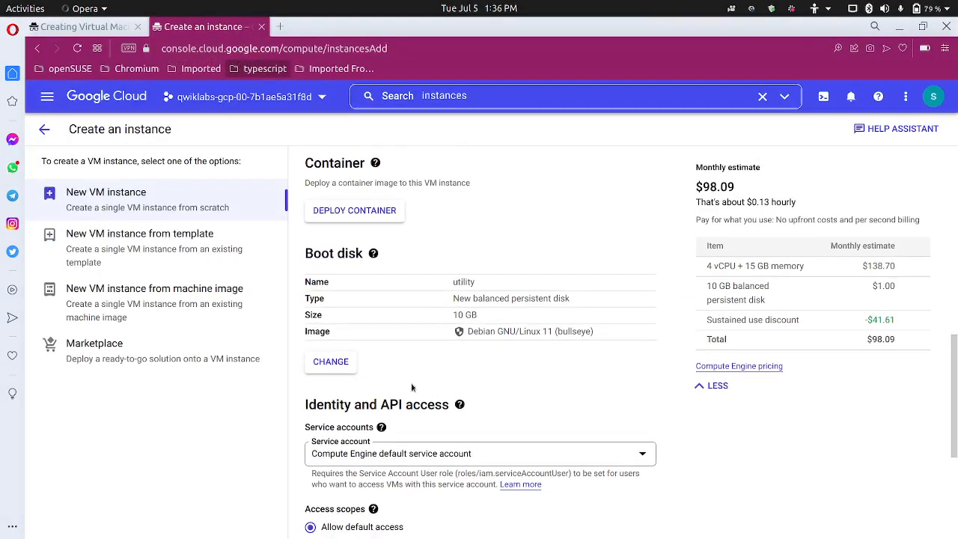
{"action": "left_click", "coordinate": [337, 362]}
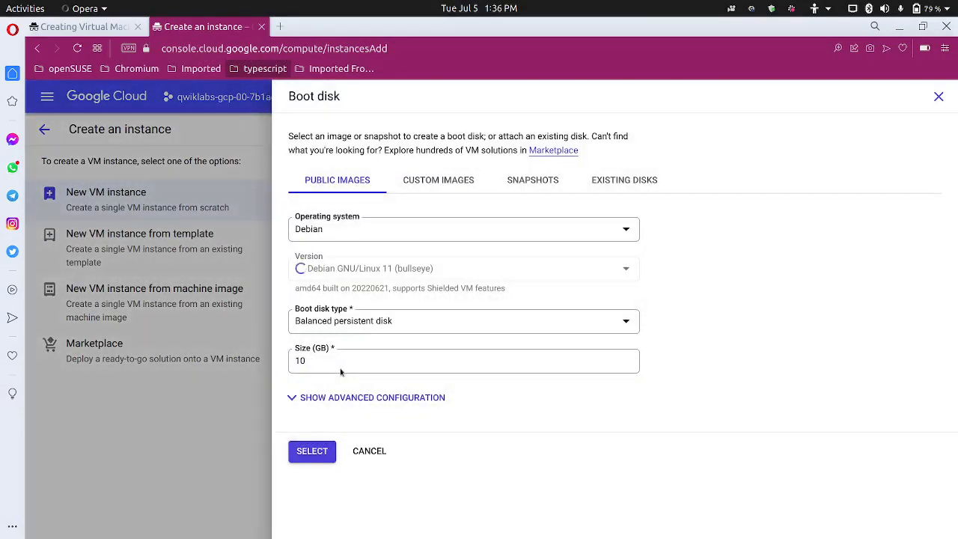
{"action": "double_click", "coordinate": [390, 268]}
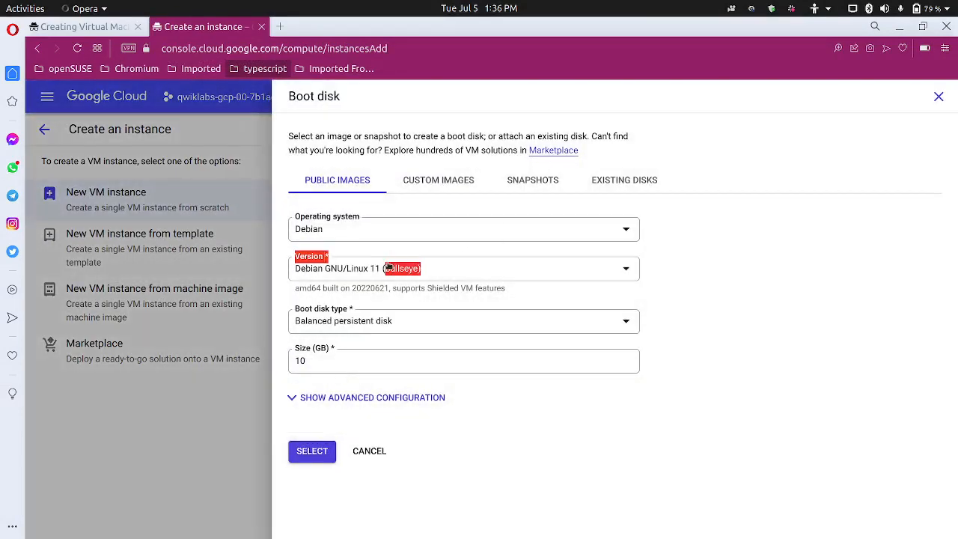
{"action": "left_click", "coordinate": [390, 268]}
{"action": "left_click", "coordinate": [454, 322]}
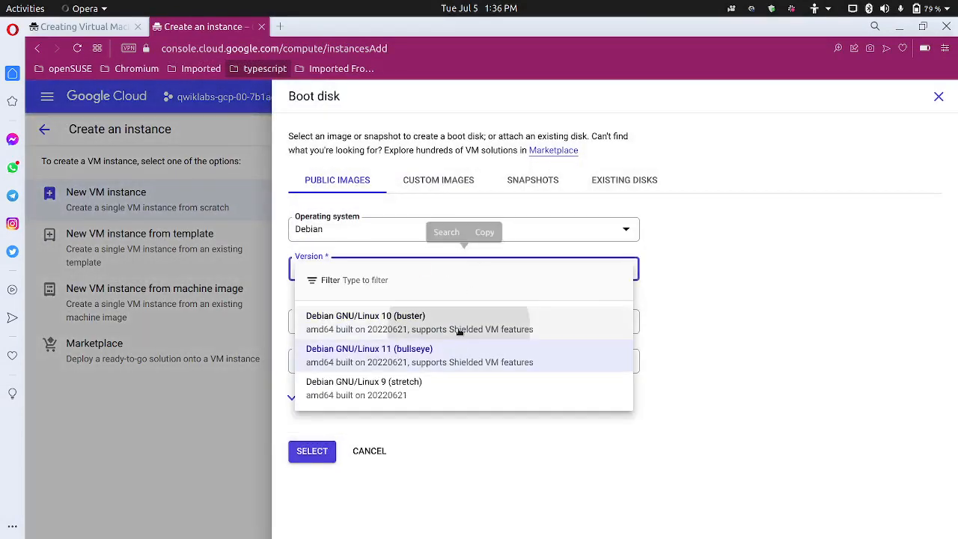
{"action": "left_click", "coordinate": [128, 31]}
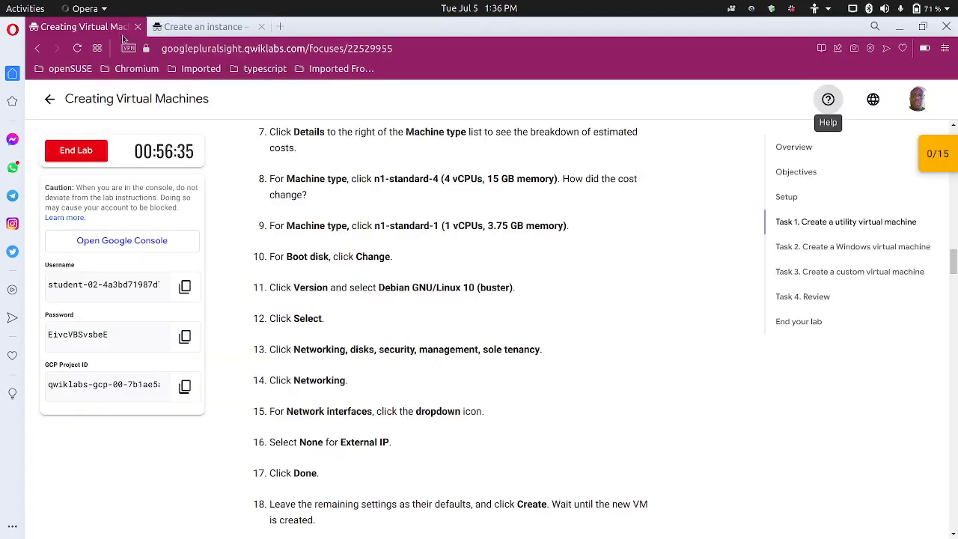
{"action": "scroll", "coordinate": [367, 395], "scroll_direction": "down", "scroll_amount": 1}
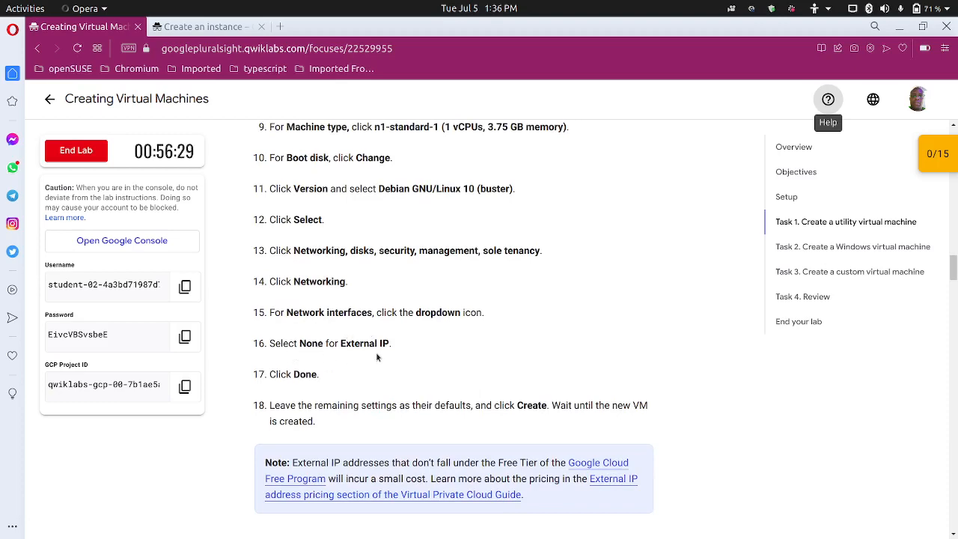
{"action": "scroll", "coordinate": [363, 347], "scroll_direction": "down", "scroll_amount": 2}
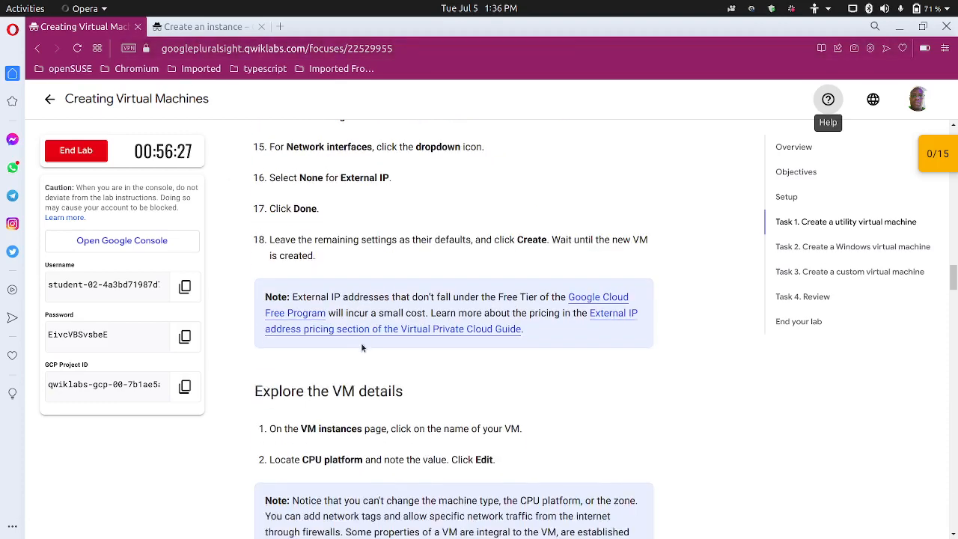
{"action": "scroll", "coordinate": [364, 341], "scroll_direction": "up", "scroll_amount": 1}
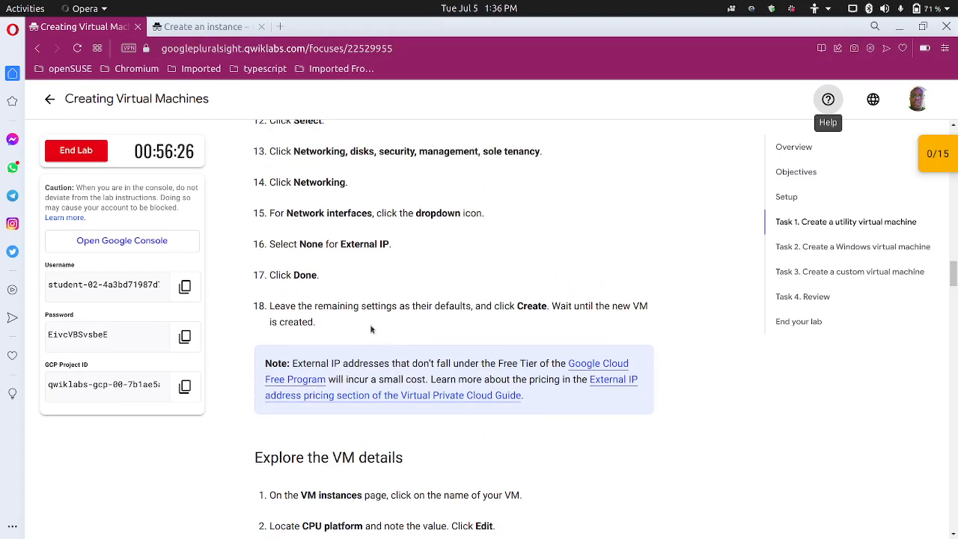
{"action": "left_click", "coordinate": [196, 27]}
{"action": "left_click", "coordinate": [312, 453]}
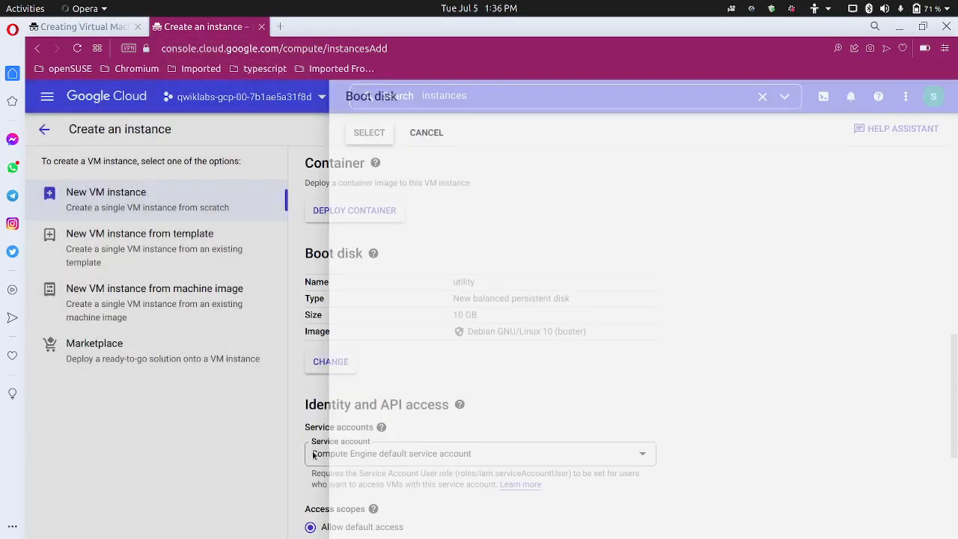
Expand the Networking, disks, security section and its Networking settings
{"action": "scroll", "coordinate": [351, 438], "scroll_direction": "down", "scroll_amount": 4}
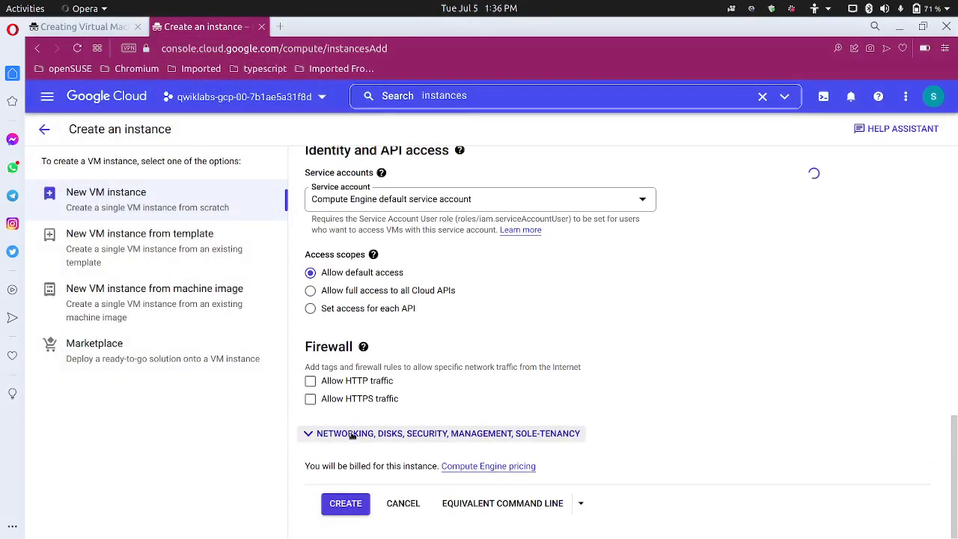
{"action": "left_click", "coordinate": [352, 434]}
{"action": "scroll", "coordinate": [352, 438], "scroll_direction": "down", "scroll_amount": 2}
{"action": "scroll", "coordinate": [352, 439], "scroll_direction": "down", "scroll_amount": 2}
{"action": "scroll", "coordinate": [372, 382], "scroll_direction": "up", "scroll_amount": 2}
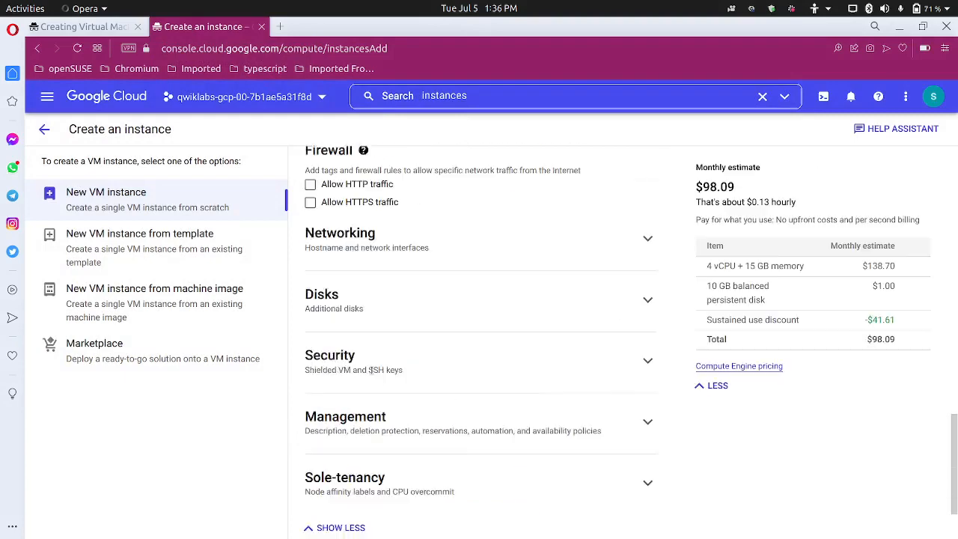
{"action": "left_click", "coordinate": [422, 283]}
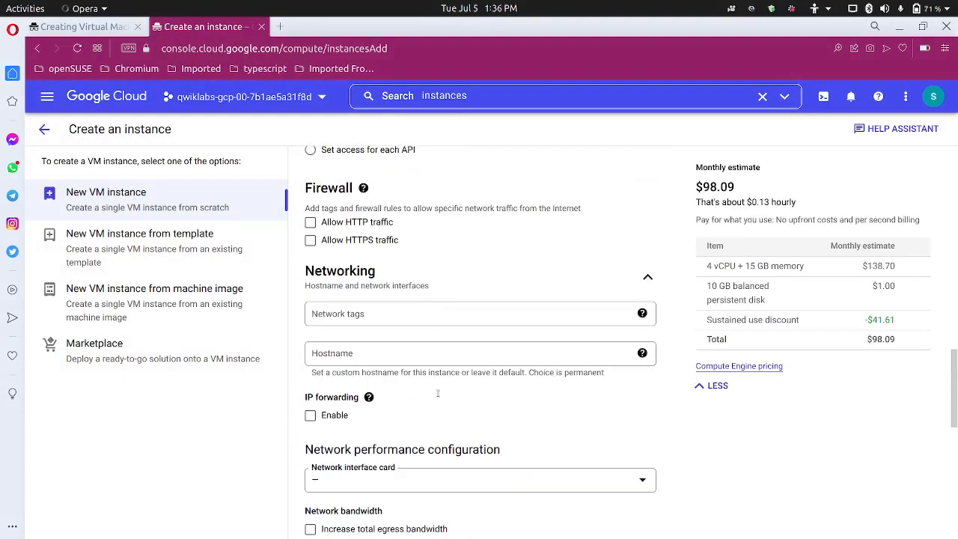
{"action": "scroll", "coordinate": [430, 403], "scroll_direction": "down", "scroll_amount": 4}
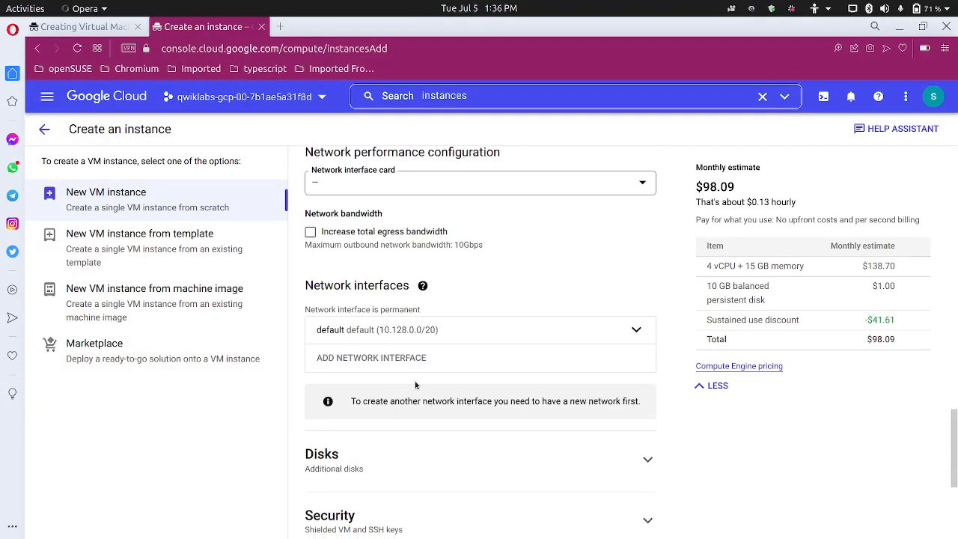
{"action": "scroll", "coordinate": [415, 385], "scroll_direction": "down", "scroll_amount": 2}
{"action": "scroll", "coordinate": [414, 385], "scroll_direction": "up", "scroll_amount": 4}
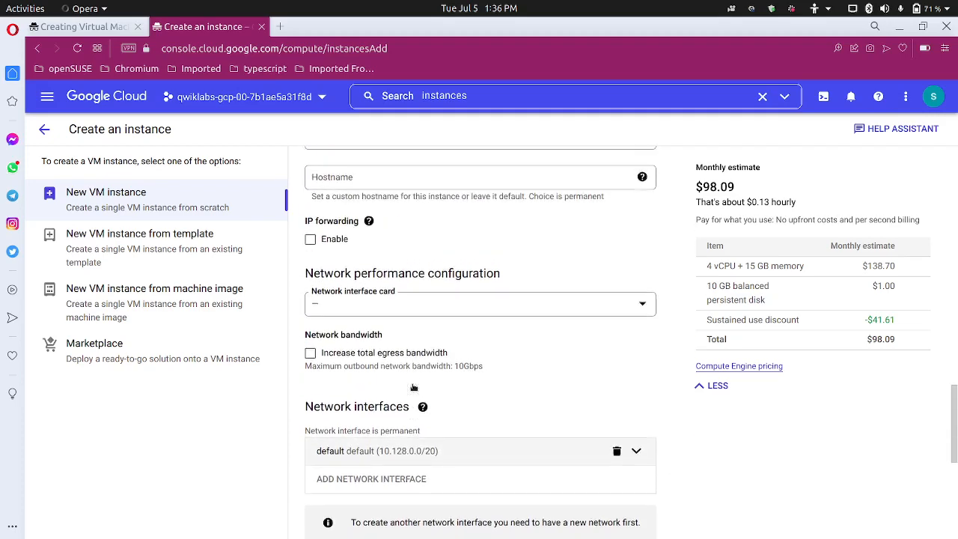
{"action": "scroll", "coordinate": [414, 388], "scroll_direction": "up", "scroll_amount": 3}
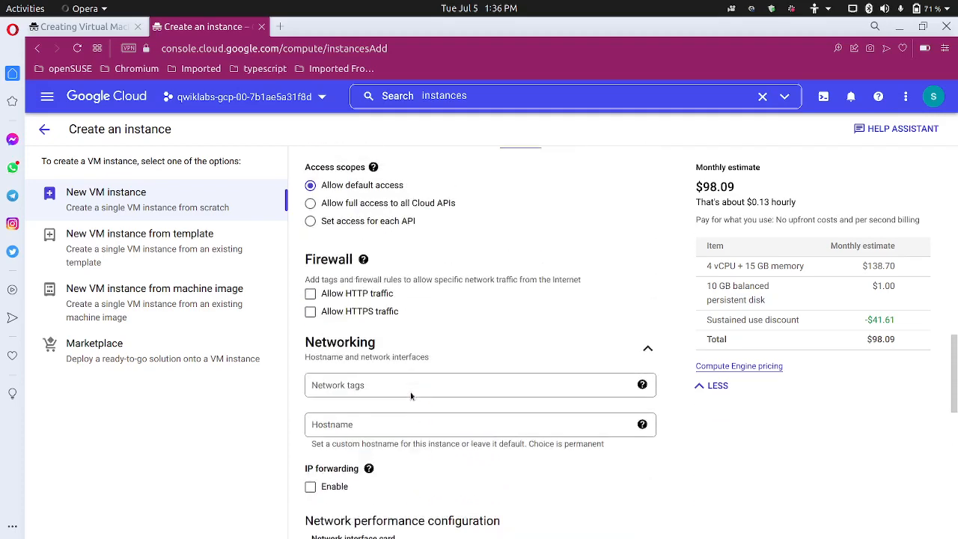
{"action": "scroll", "coordinate": [410, 396], "scroll_direction": "up", "scroll_amount": 1}
{"action": "scroll", "coordinate": [411, 404], "scroll_direction": "down", "scroll_amount": 3}
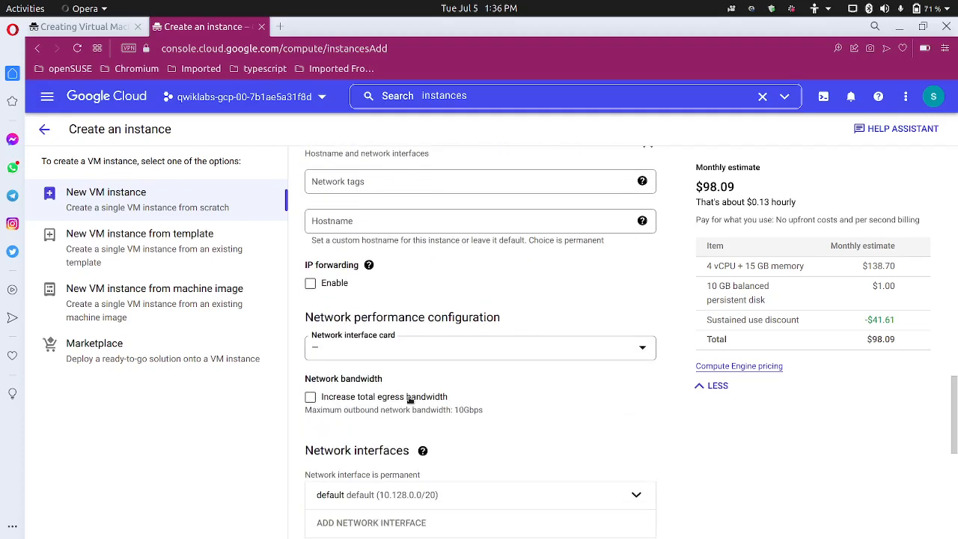
{"action": "scroll", "coordinate": [410, 397], "scroll_direction": "down", "scroll_amount": 2}
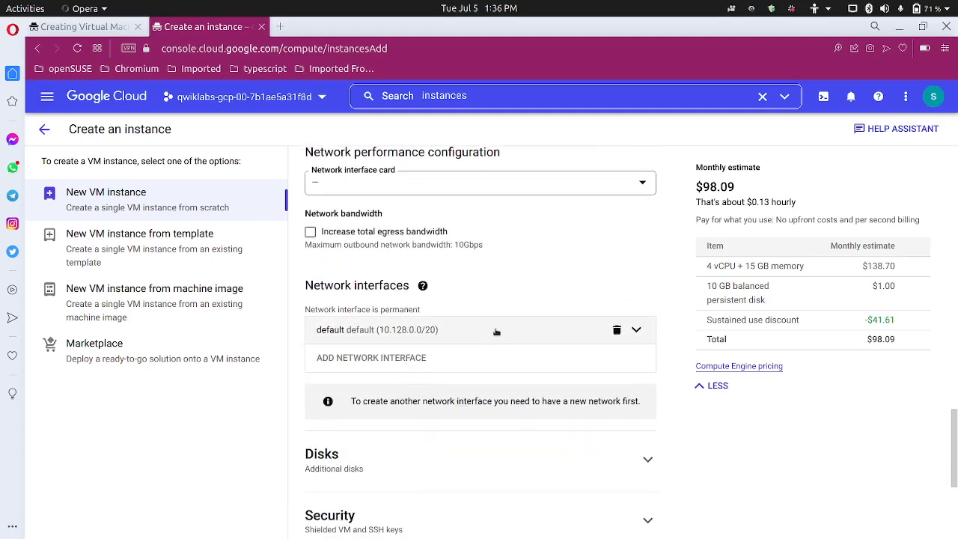
Set the default interface's external IPv4 address to None and create the VM
{"action": "left_click", "coordinate": [495, 332]}
{"action": "scroll", "coordinate": [430, 437], "scroll_direction": "down", "scroll_amount": 2}
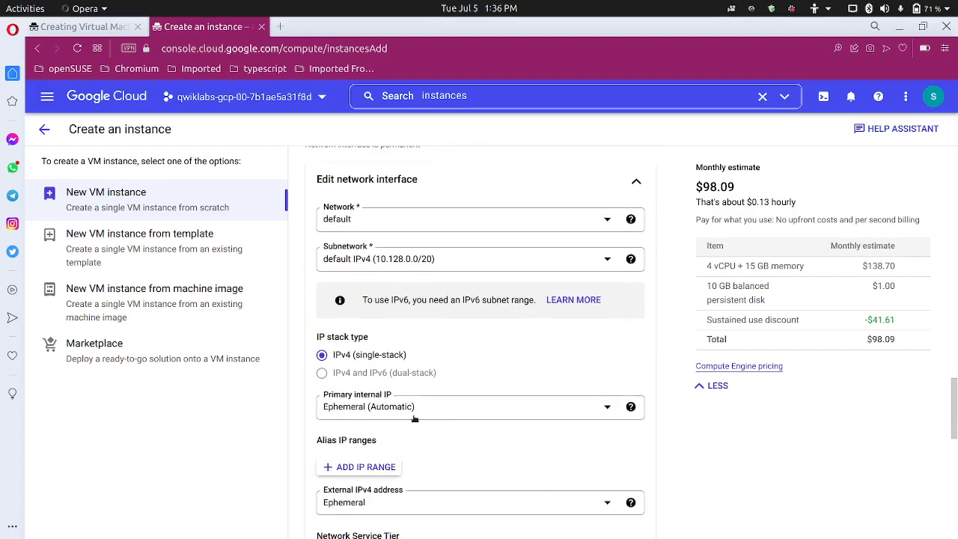
{"action": "scroll", "coordinate": [416, 420], "scroll_direction": "down", "scroll_amount": 1}
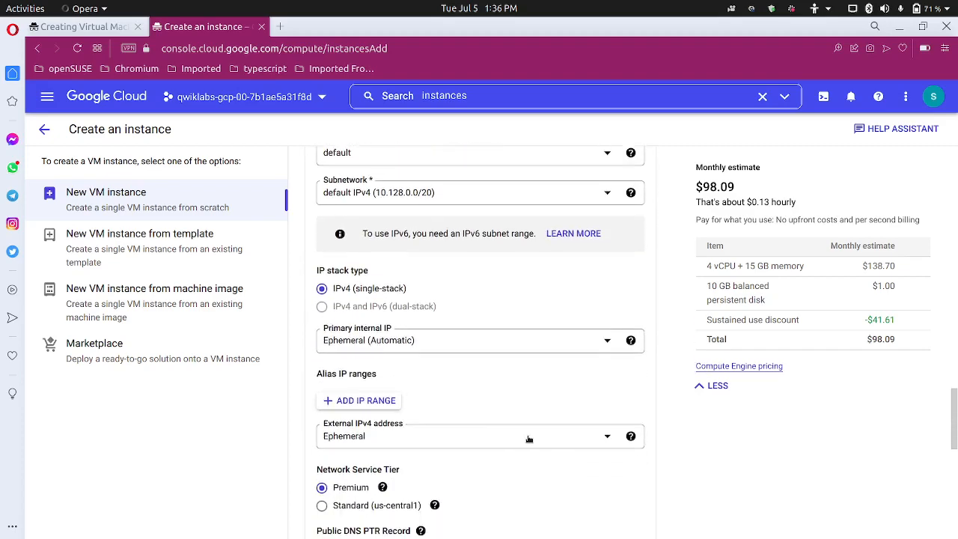
{"action": "left_click", "coordinate": [455, 441]}
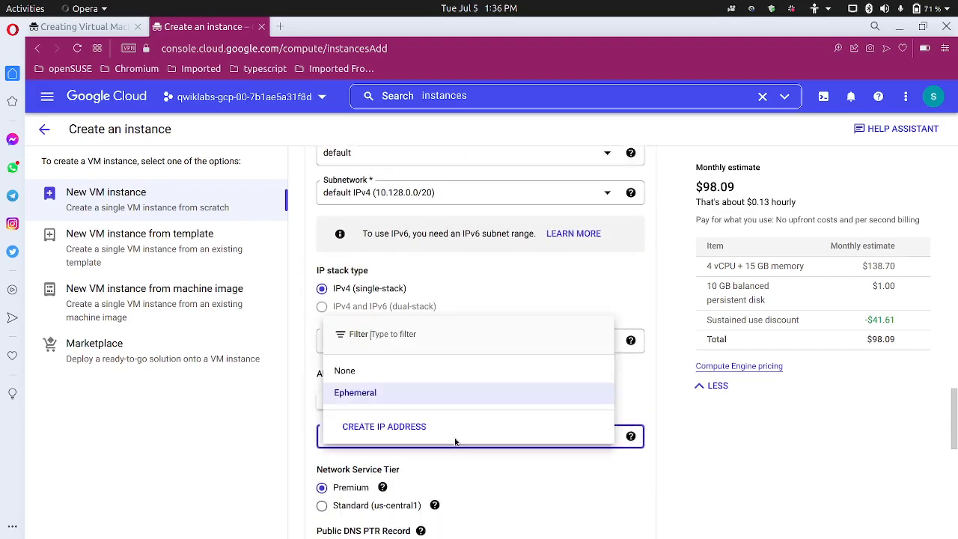
{"action": "left_click", "coordinate": [451, 372]}
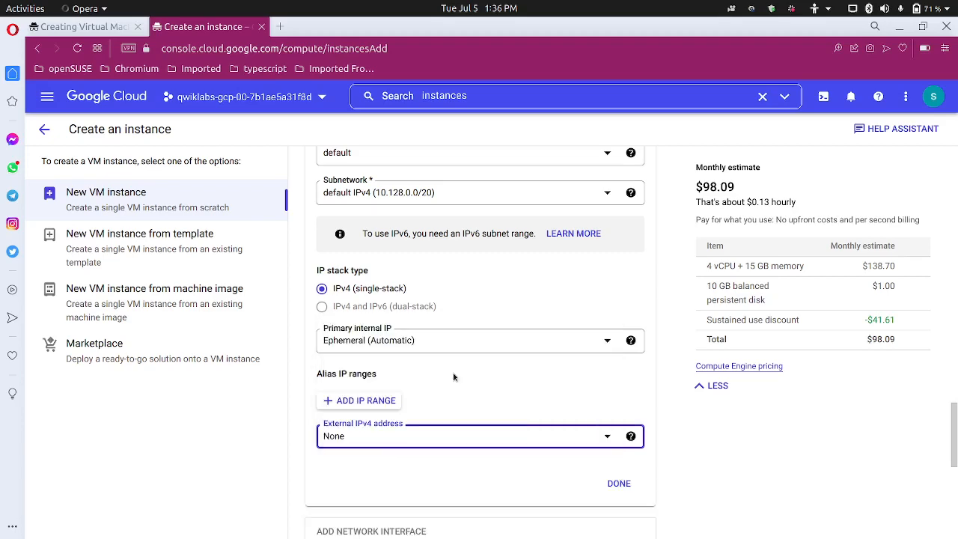
{"action": "left_click", "coordinate": [619, 483]}
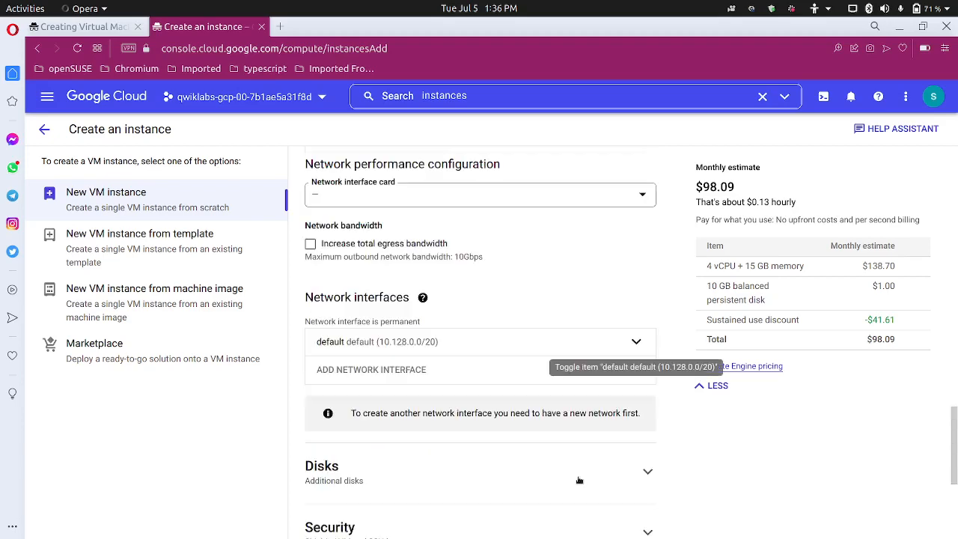
{"action": "scroll", "coordinate": [345, 485], "scroll_direction": "down", "scroll_amount": 4}
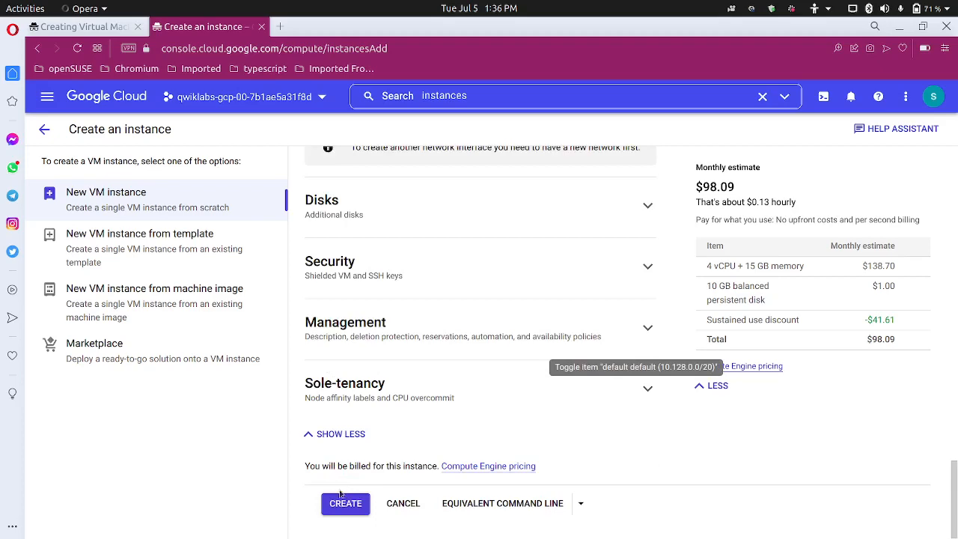
{"action": "left_click", "coordinate": [345, 504]}
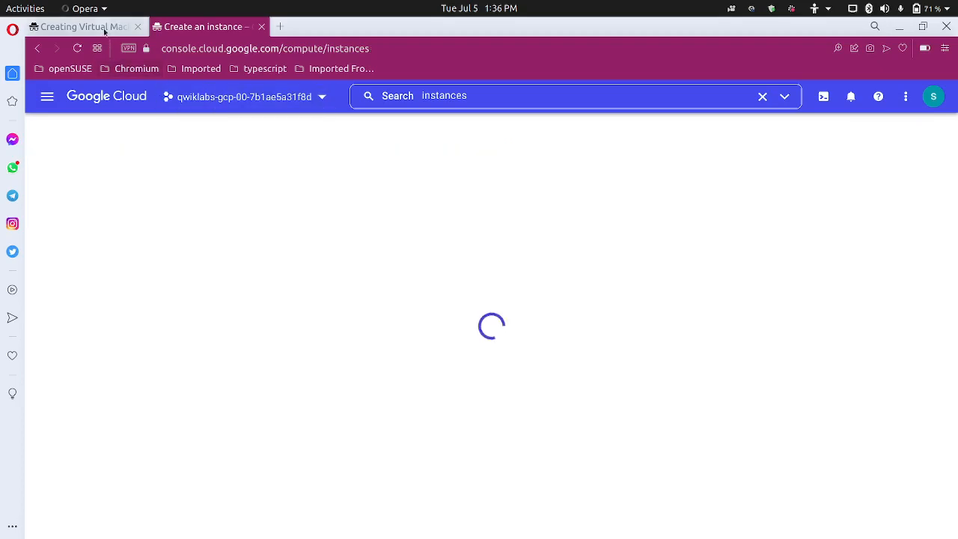
Check the next lab step, then close the Tutorial panel and hide the info panel
{"action": "left_click", "coordinate": [105, 27]}
{"action": "scroll", "coordinate": [264, 393], "scroll_direction": "down", "scroll_amount": 4}
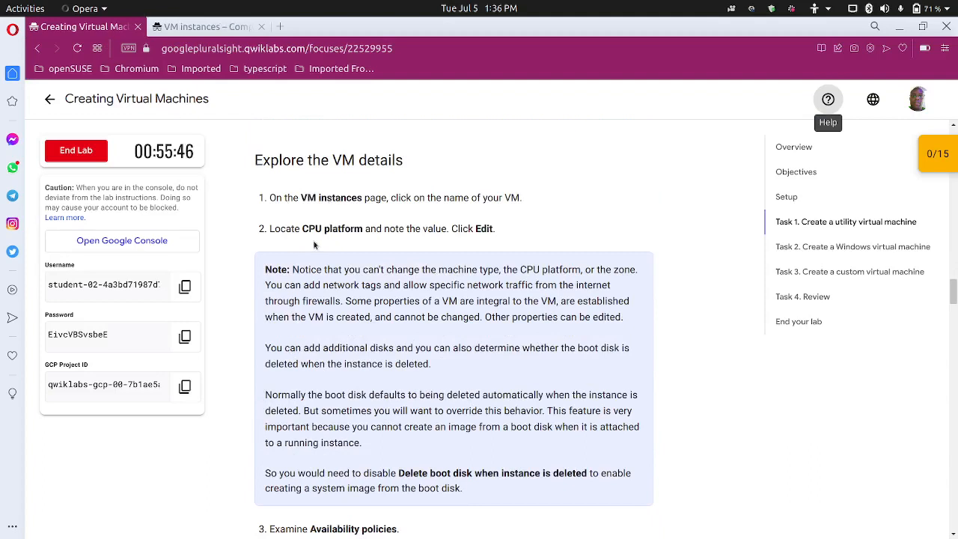
{"action": "left_click", "coordinate": [215, 29]}
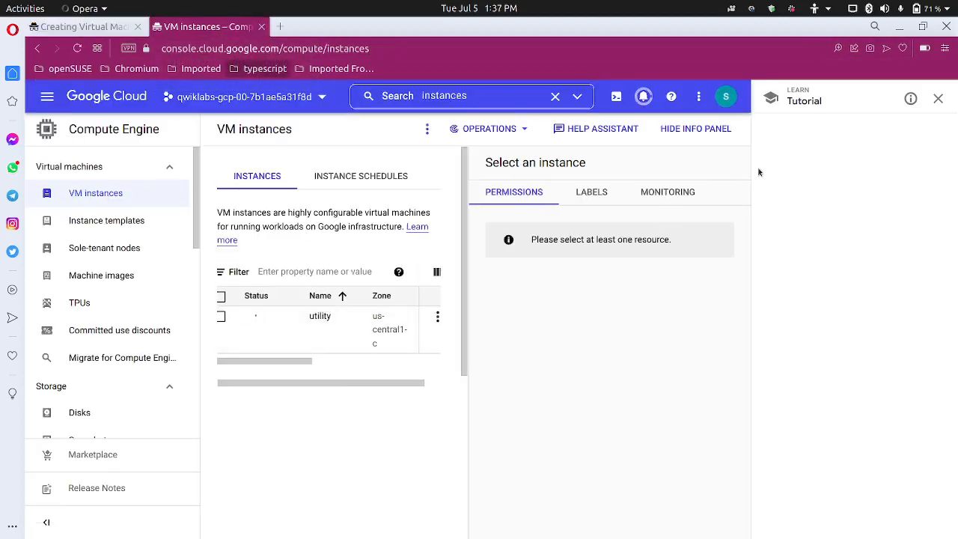
{"action": "left_click", "coordinate": [937, 98]}
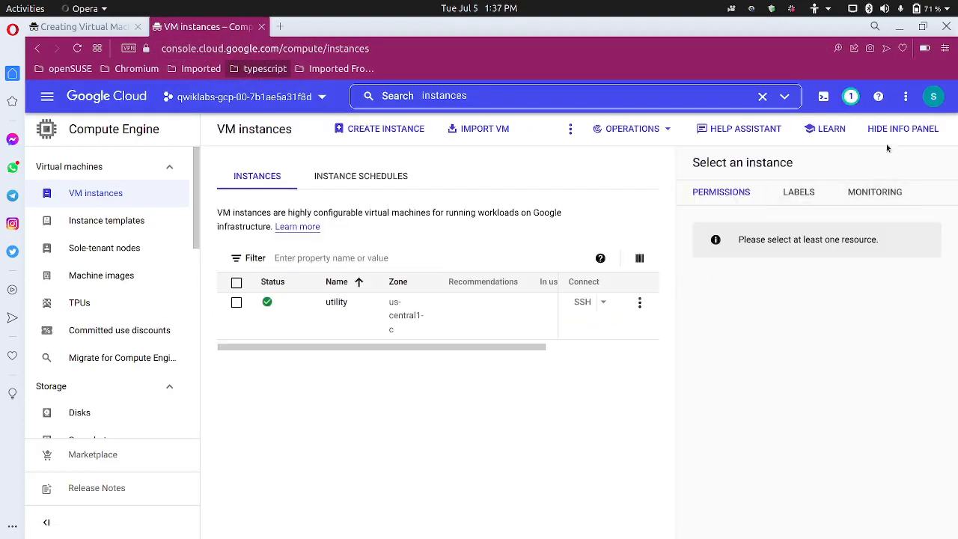
{"action": "left_click", "coordinate": [888, 129]}
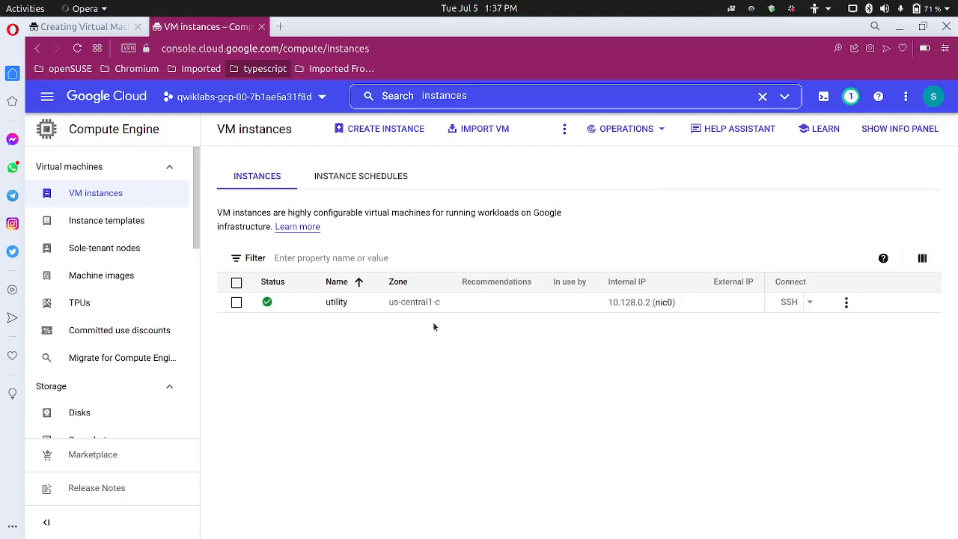
Open the utility VM's details and edit page, noting CPU platform Intel Haswell
{"action": "left_click", "coordinate": [337, 302]}
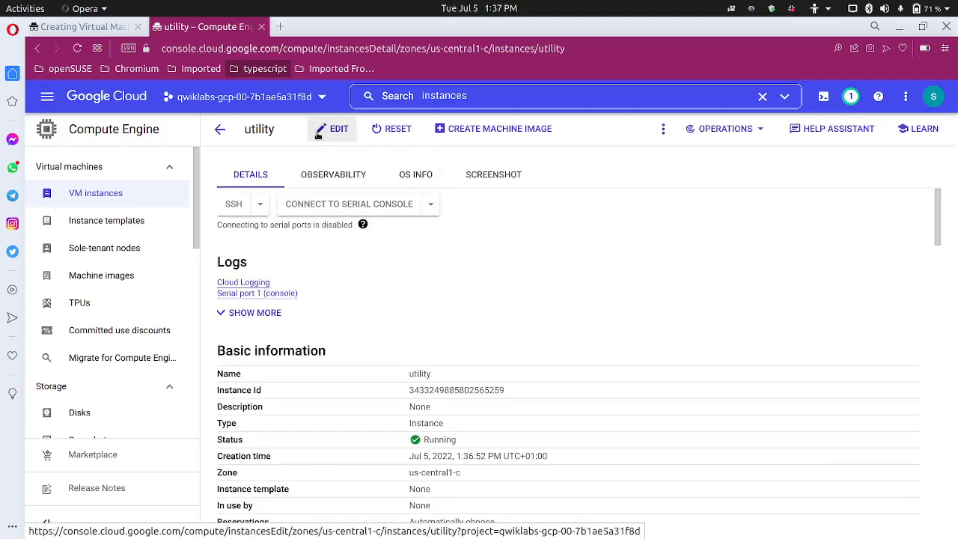
{"action": "left_click", "coordinate": [321, 133]}
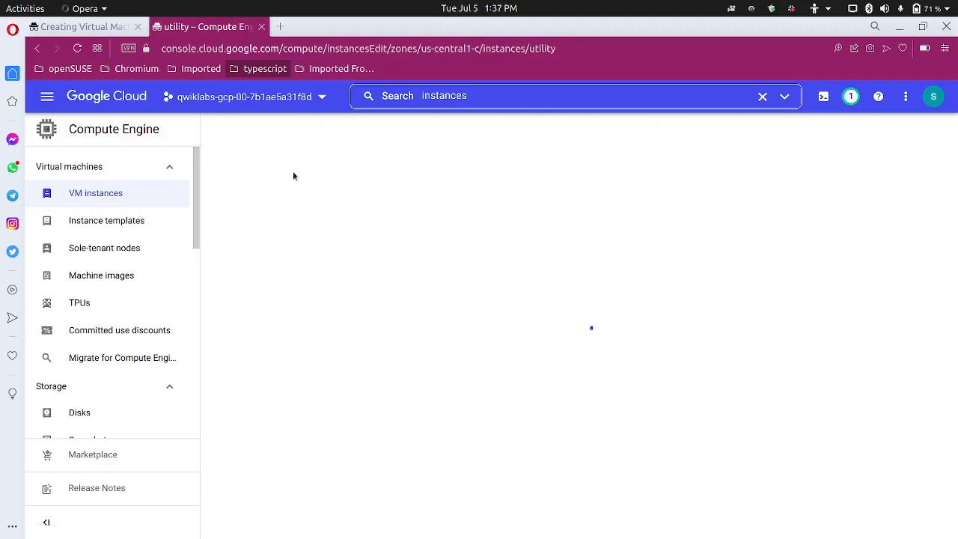
{"action": "left_click", "coordinate": [82, 26]}
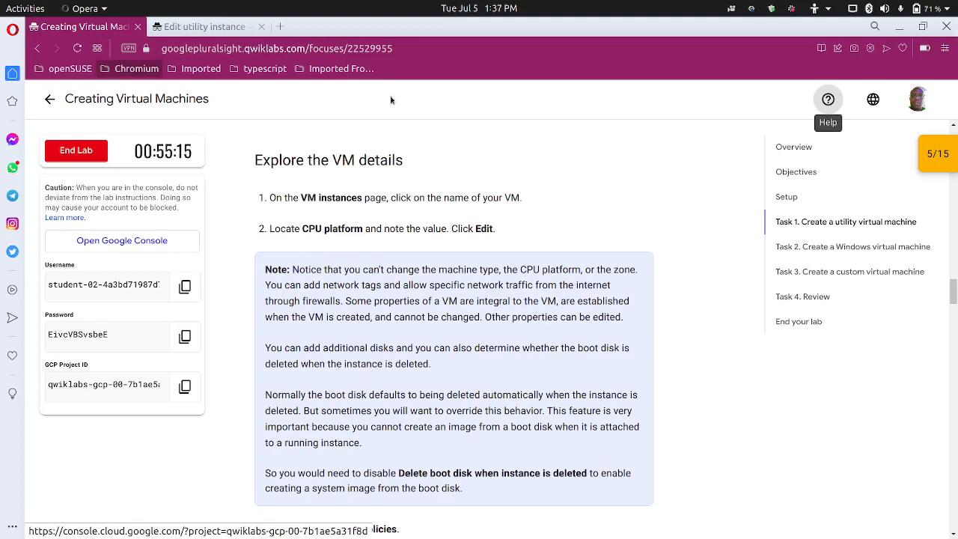
{"action": "left_click", "coordinate": [226, 31]}
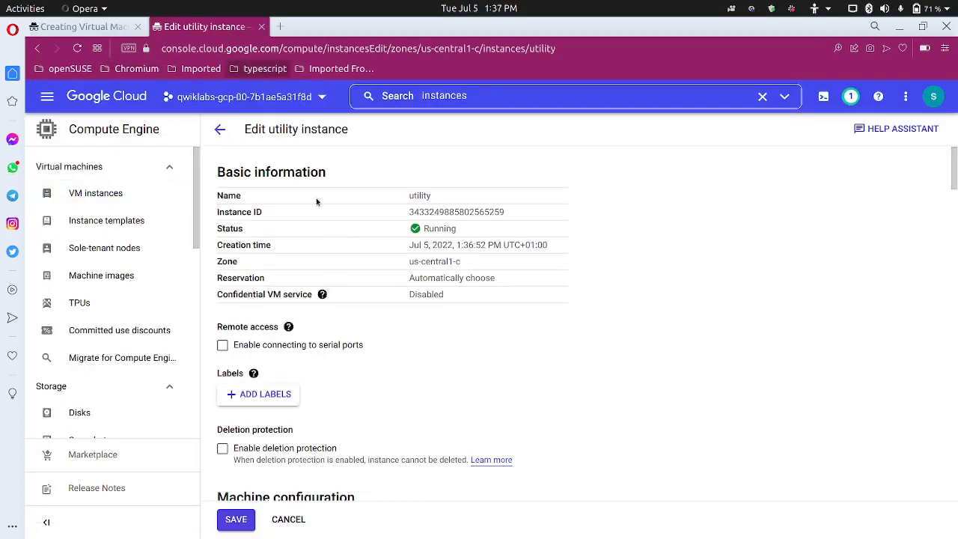
{"action": "left_click", "coordinate": [219, 128]}
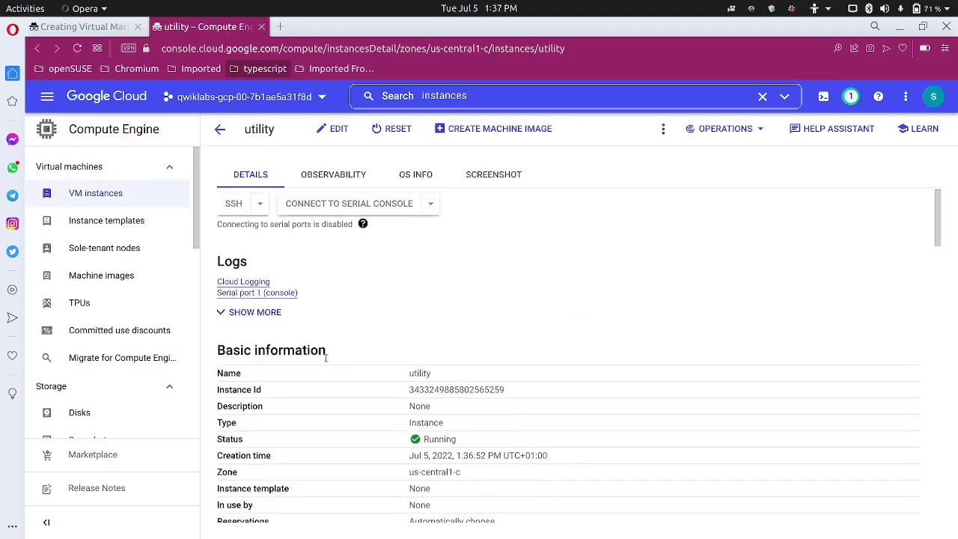
{"action": "scroll", "coordinate": [326, 357], "scroll_direction": "down", "scroll_amount": 3}
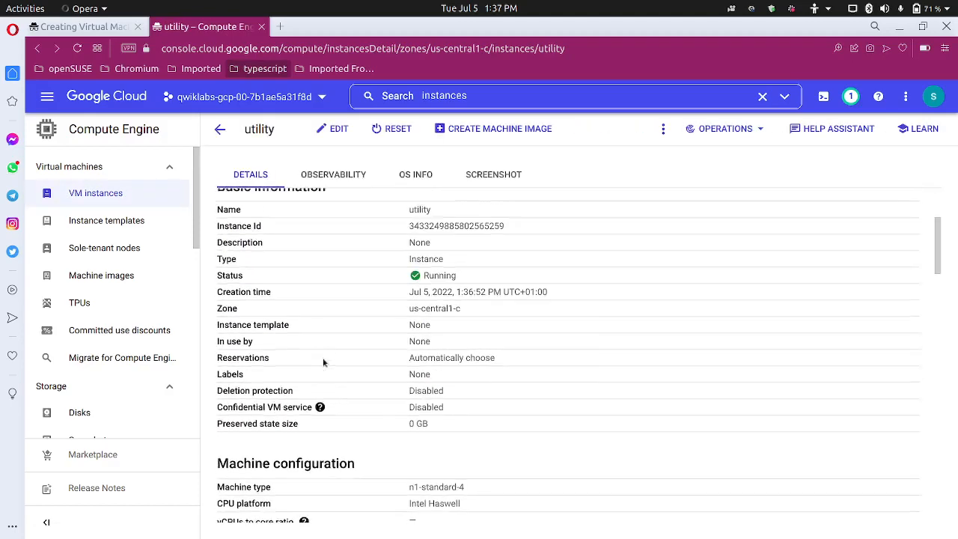
{"action": "scroll", "coordinate": [323, 362], "scroll_direction": "up", "scroll_amount": 1}
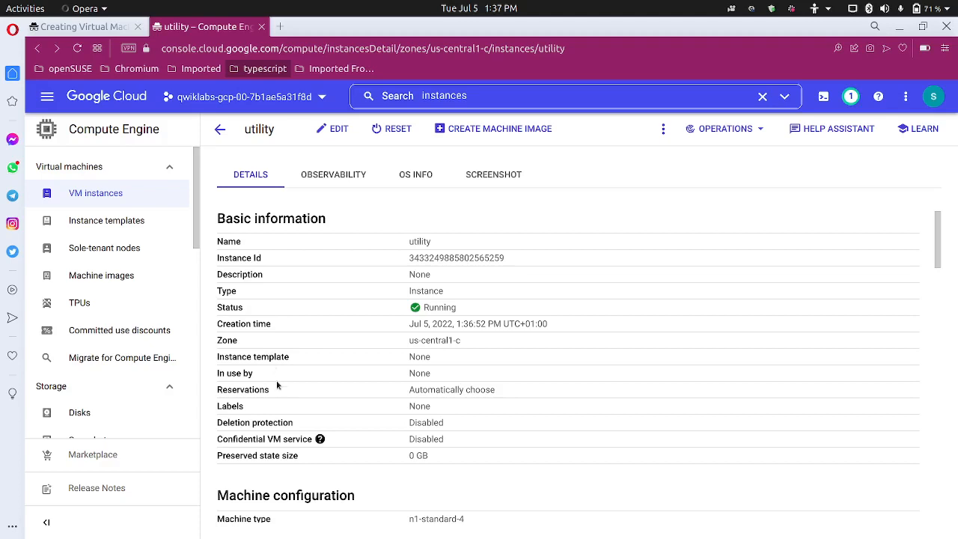
{"action": "scroll", "coordinate": [277, 389], "scroll_direction": "down", "scroll_amount": 3}
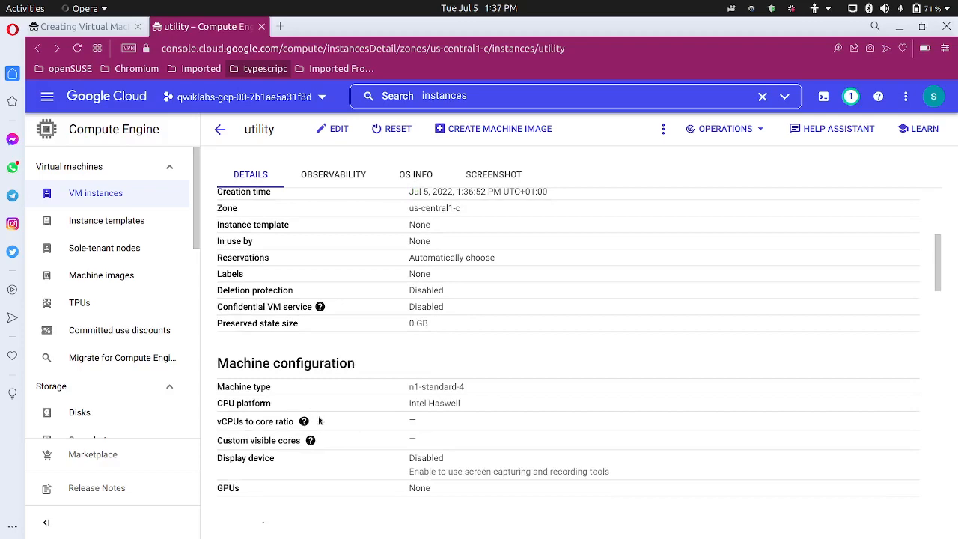
Reopen the utility VM's edit page and read the lab notes on editable VM properties
{"action": "left_click", "coordinate": [108, 24]}
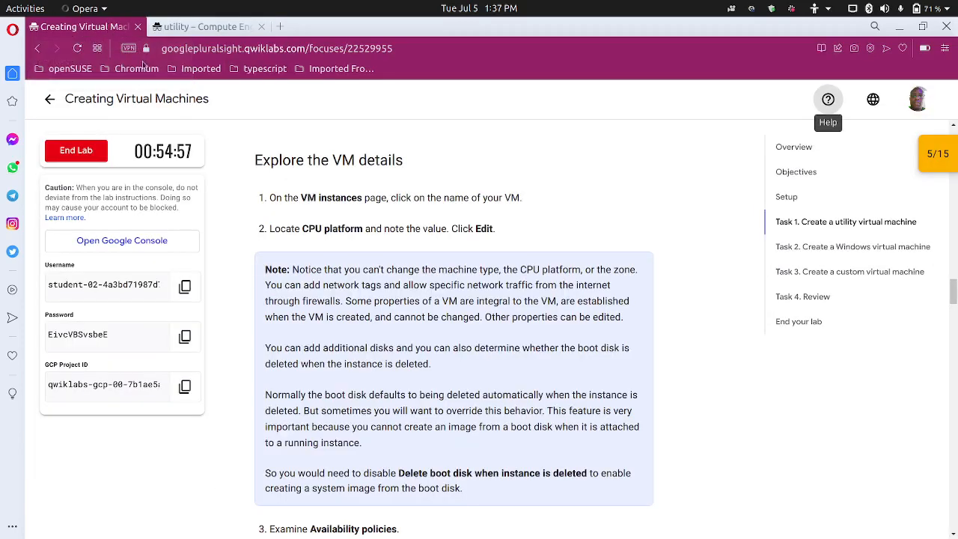
{"action": "left_click", "coordinate": [202, 28]}
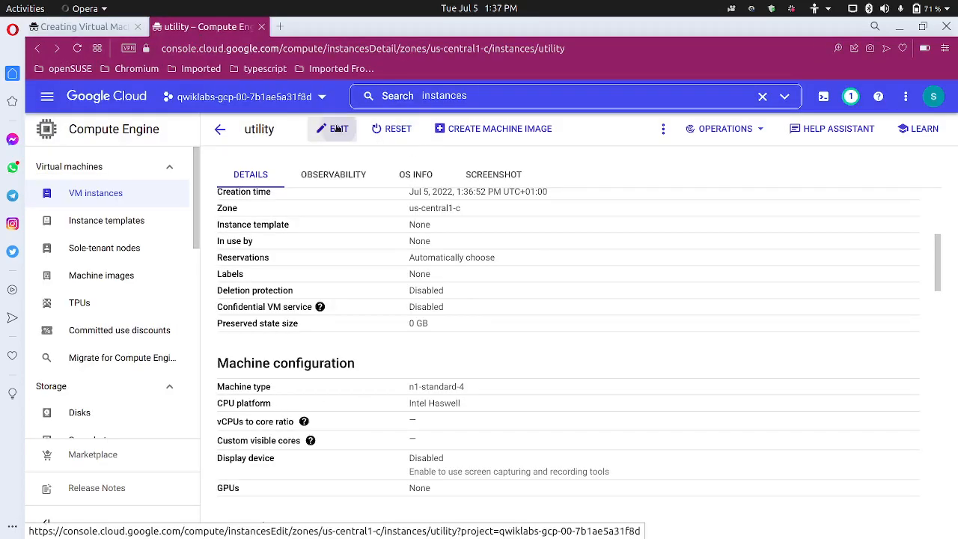
{"action": "mouse_move", "coordinate": [71, 34]}
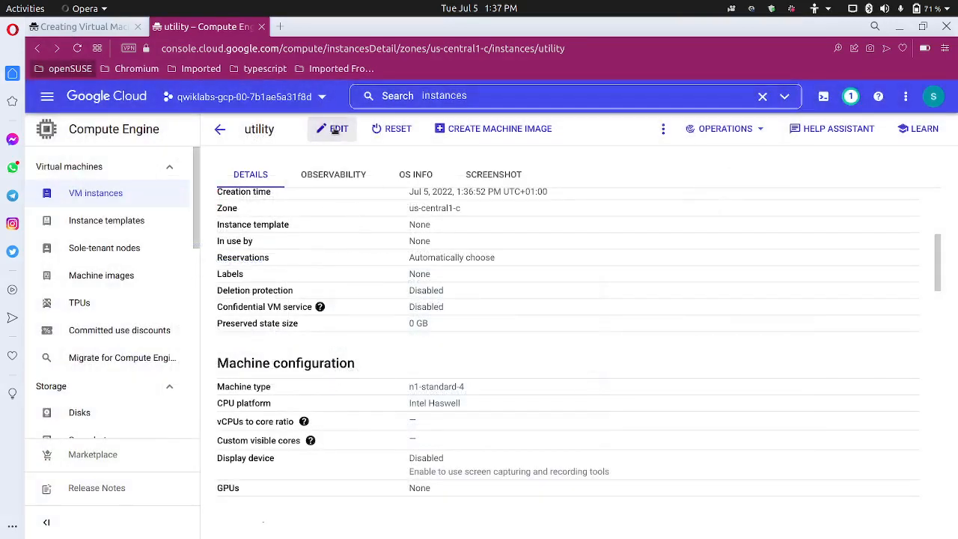
{"action": "left_click", "coordinate": [336, 129]}
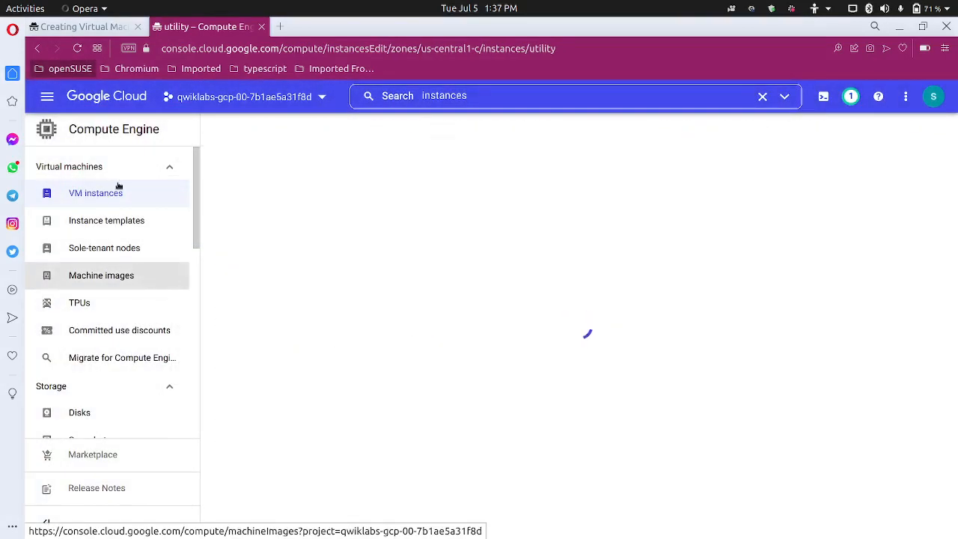
{"action": "left_click", "coordinate": [105, 29]}
{"action": "scroll", "coordinate": [432, 404], "scroll_direction": "down", "scroll_amount": 3}
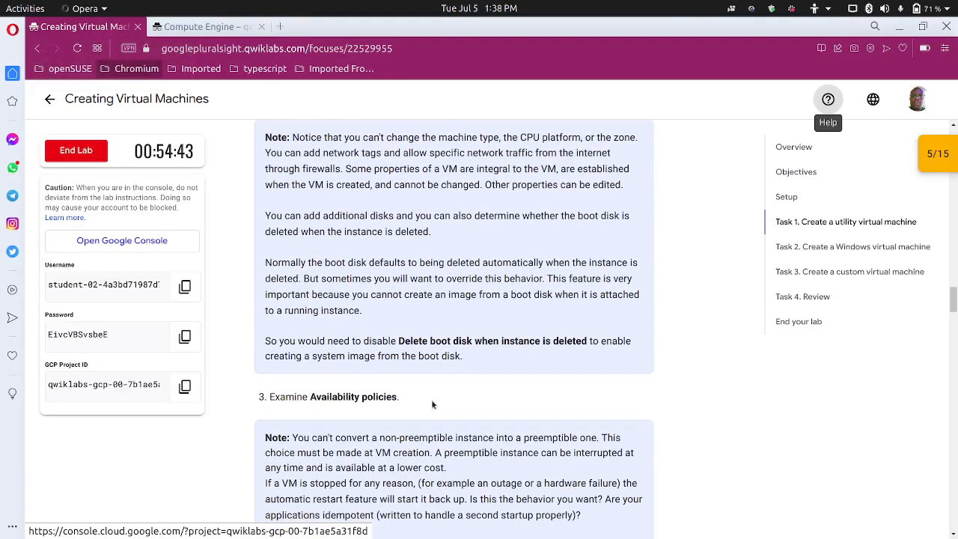
{"action": "scroll", "coordinate": [432, 405], "scroll_direction": "up", "scroll_amount": 1}
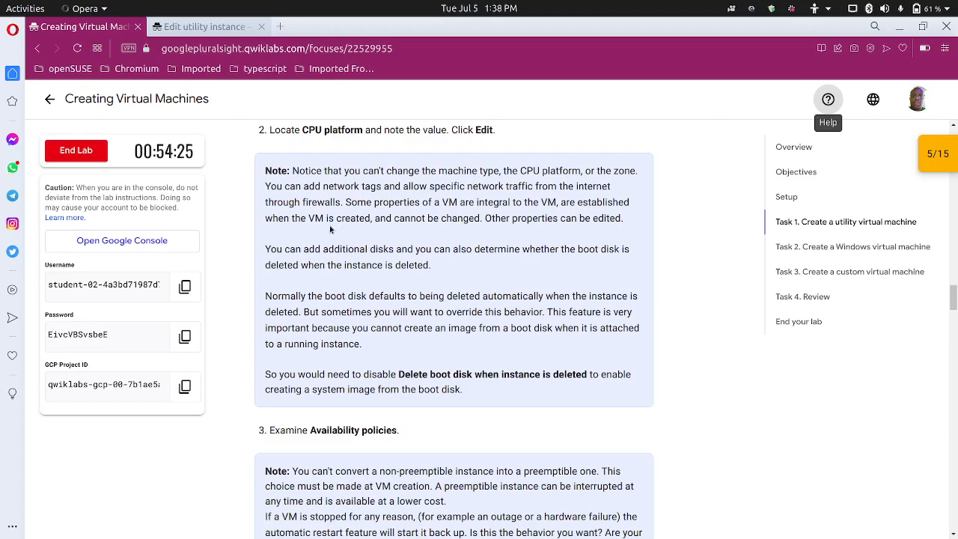
Review the utility instance's machine configuration and Confidential VM service setting against the lab notes
{"action": "left_click", "coordinate": [213, 28]}
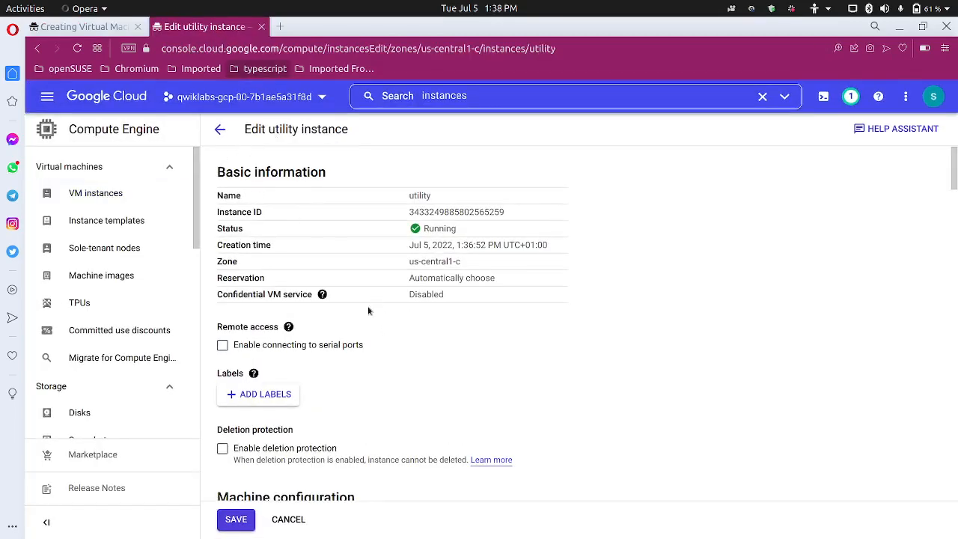
{"action": "left_click", "coordinate": [322, 292]}
{"action": "scroll", "coordinate": [432, 366], "scroll_direction": "down", "scroll_amount": 5}
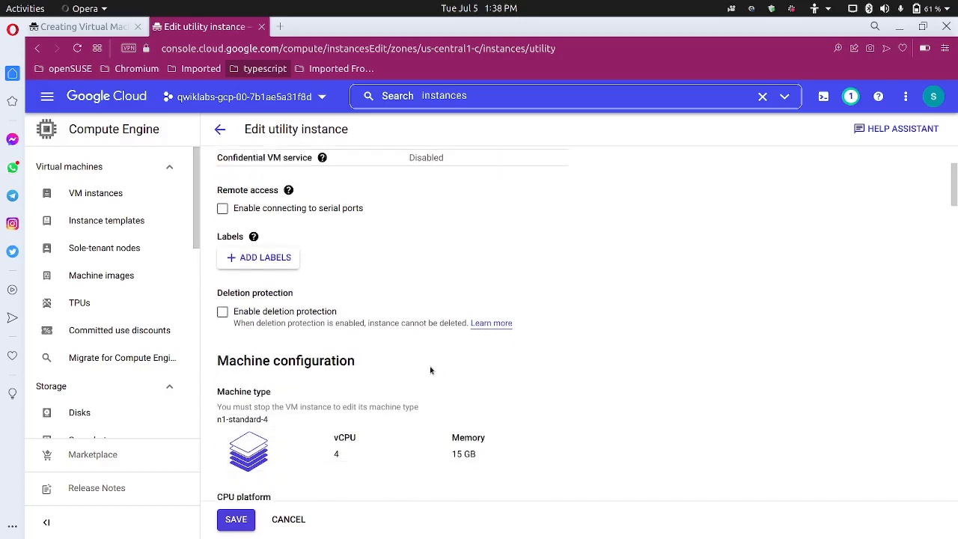
{"action": "scroll", "coordinate": [432, 365], "scroll_direction": "down", "scroll_amount": 2}
{"action": "scroll", "coordinate": [432, 364], "scroll_direction": "up", "scroll_amount": 3}
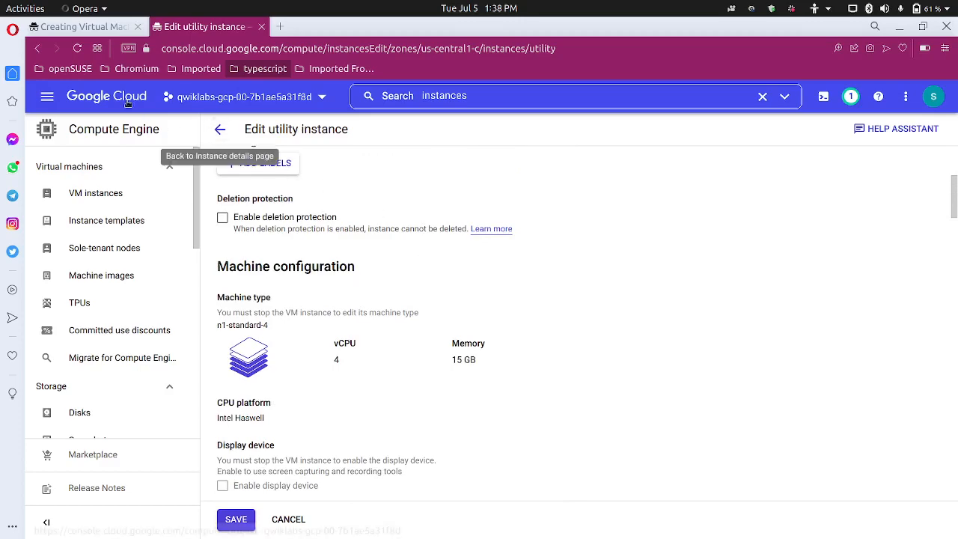
{"action": "left_click", "coordinate": [86, 26]}
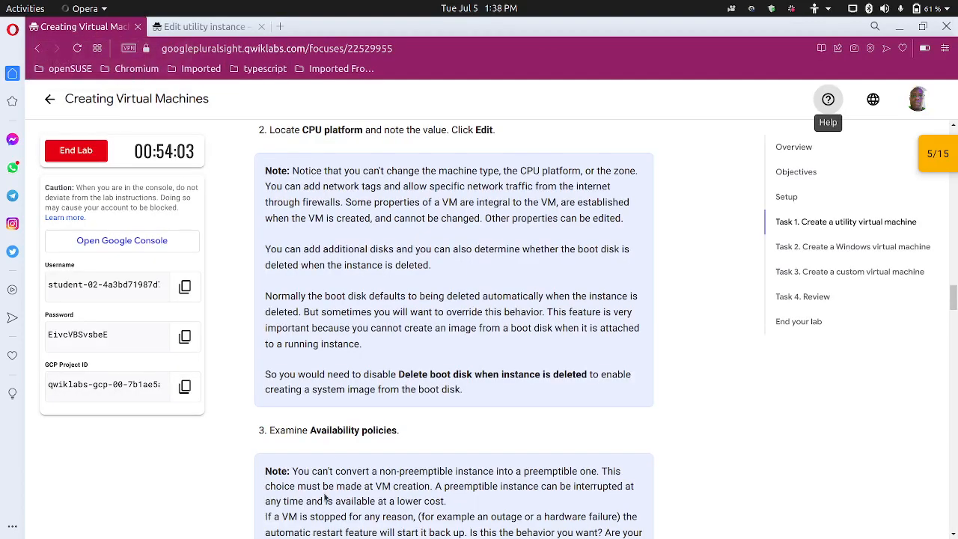
{"action": "scroll", "coordinate": [334, 457], "scroll_direction": "down", "scroll_amount": 1}
{"action": "scroll", "coordinate": [330, 437], "scroll_direction": "down", "scroll_amount": 2}
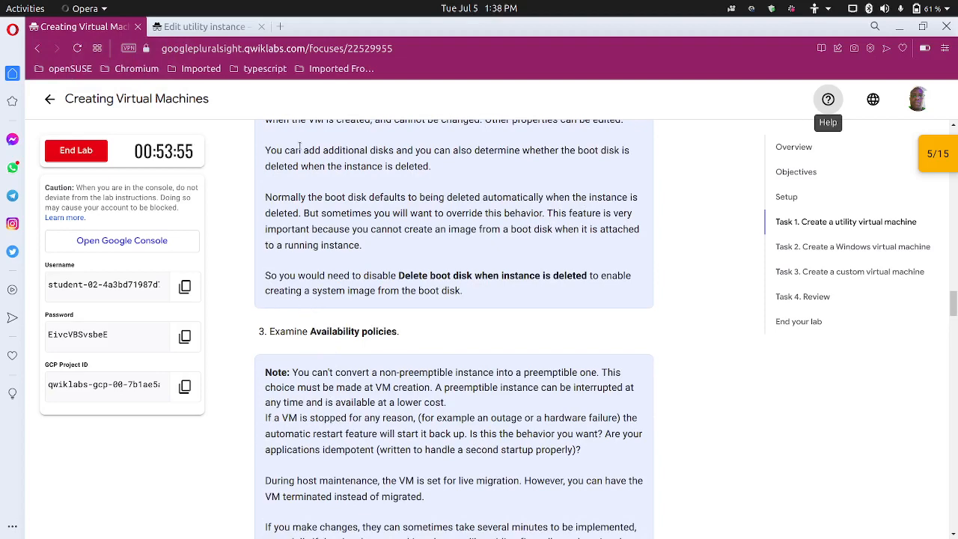
Scroll the utility edit page through networking, disks, security and management to availability policies
{"action": "left_click", "coordinate": [200, 26]}
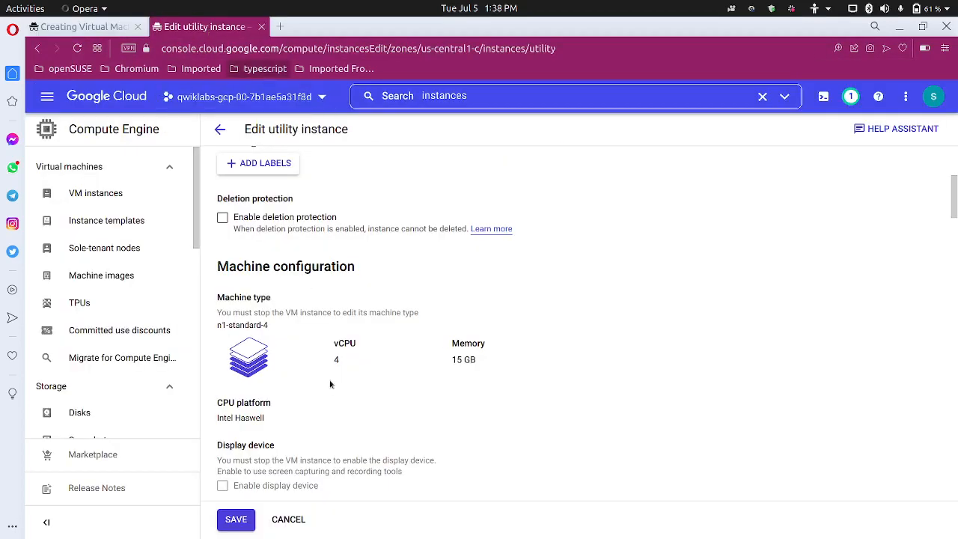
{"action": "scroll", "coordinate": [330, 384], "scroll_direction": "down", "scroll_amount": 5}
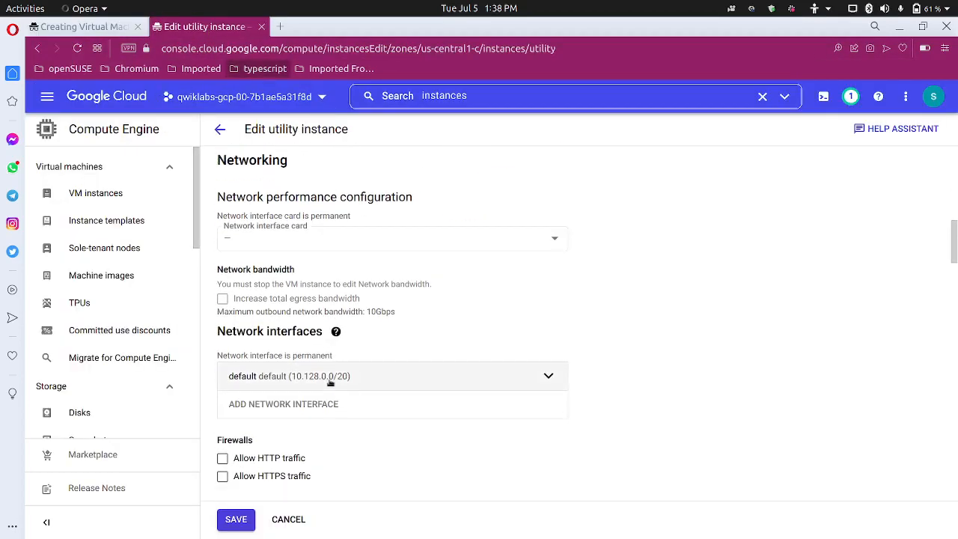
{"action": "scroll", "coordinate": [331, 383], "scroll_direction": "down", "scroll_amount": 8}
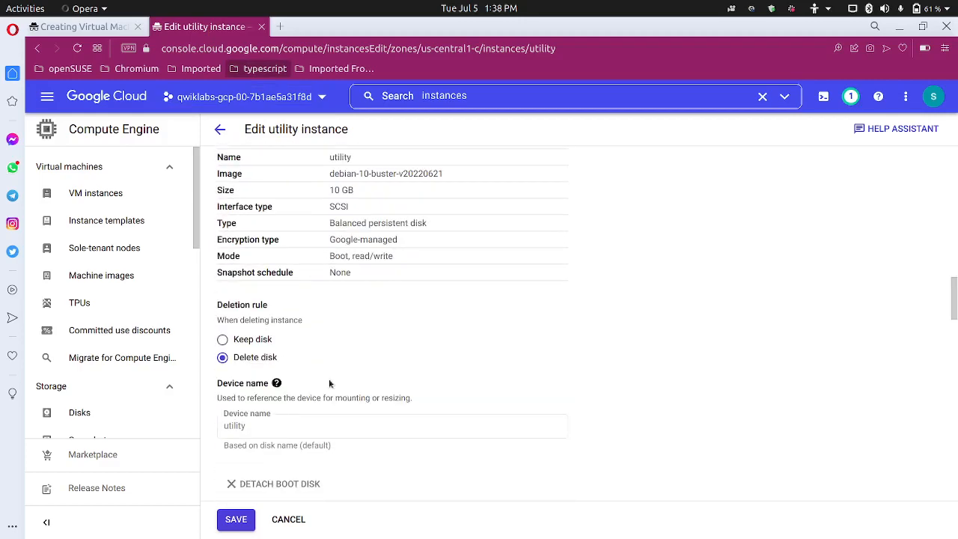
{"action": "scroll", "coordinate": [329, 383], "scroll_direction": "down", "scroll_amount": 6}
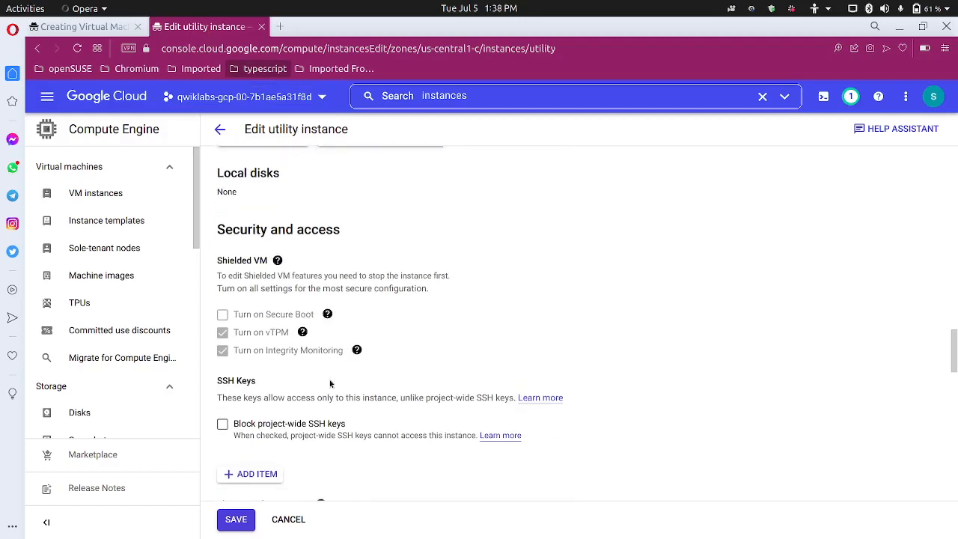
{"action": "scroll", "coordinate": [330, 384], "scroll_direction": "down", "scroll_amount": 5}
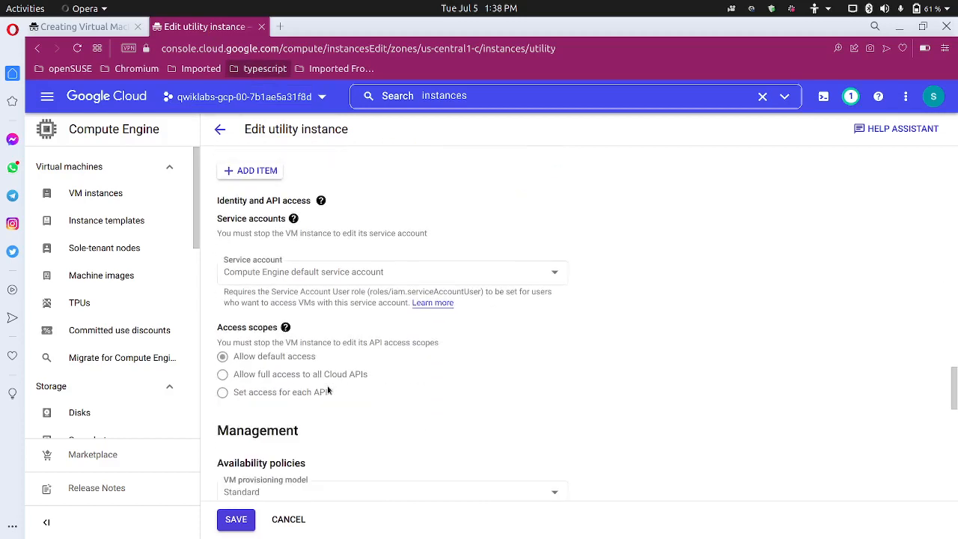
{"action": "scroll", "coordinate": [328, 390], "scroll_direction": "down", "scroll_amount": 3}
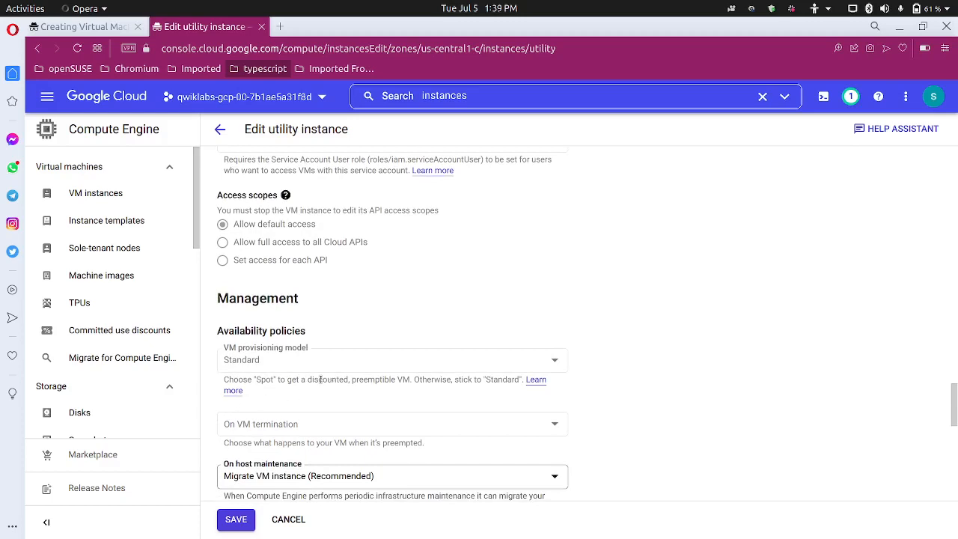
{"action": "left_click", "coordinate": [86, 27]}
{"action": "scroll", "coordinate": [320, 430], "scroll_direction": "down", "scroll_amount": 3}
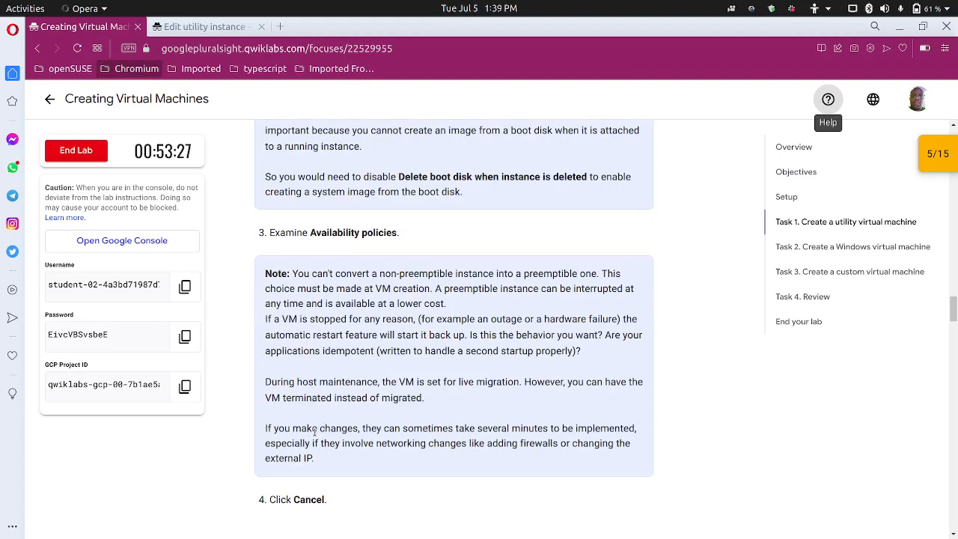
{"action": "scroll", "coordinate": [314, 430], "scroll_direction": "down", "scroll_amount": 5}
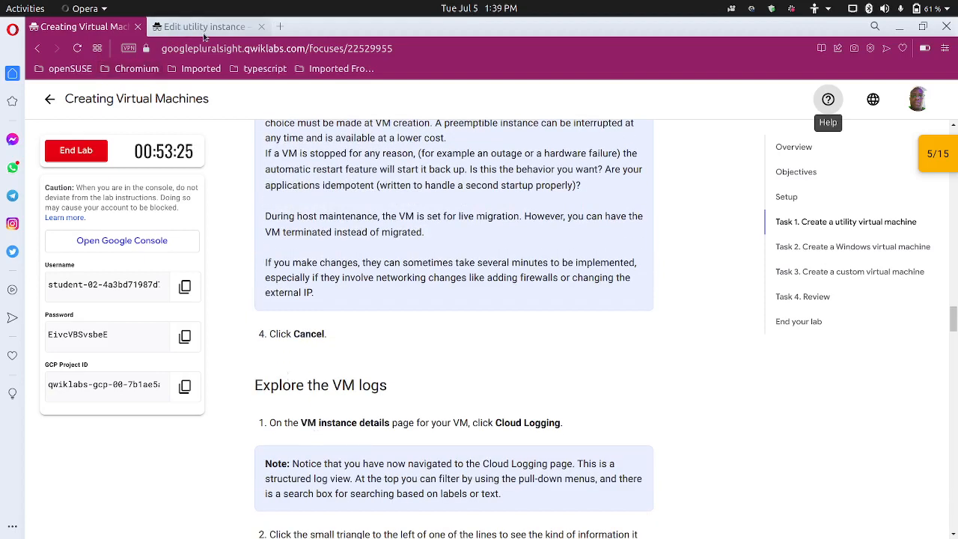
{"action": "scroll", "coordinate": [261, 312], "scroll_direction": "down", "scroll_amount": 6}
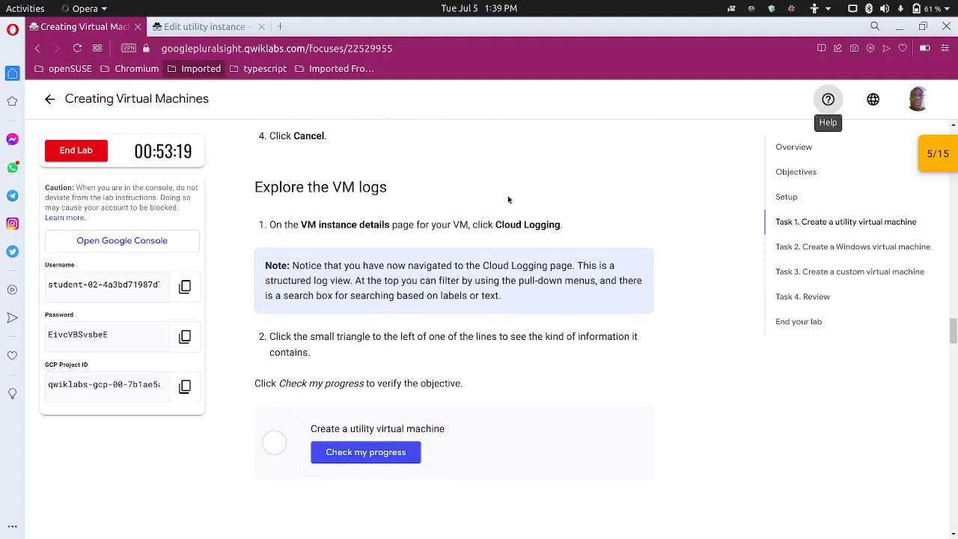
{"action": "left_click", "coordinate": [201, 27]}
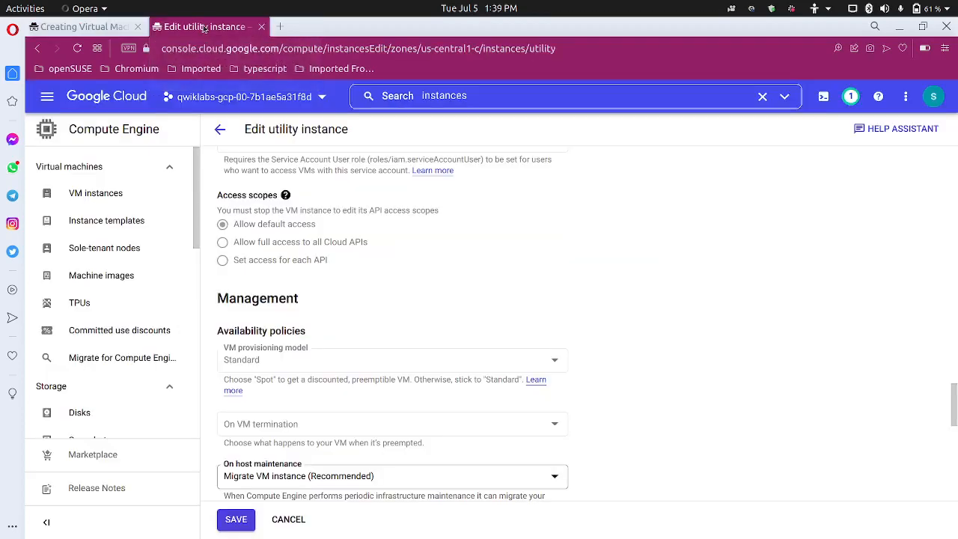
Cancel the utility edits, open utility's details from VM instances, and launch its Cloud Logging logs
{"action": "left_click", "coordinate": [221, 129]}
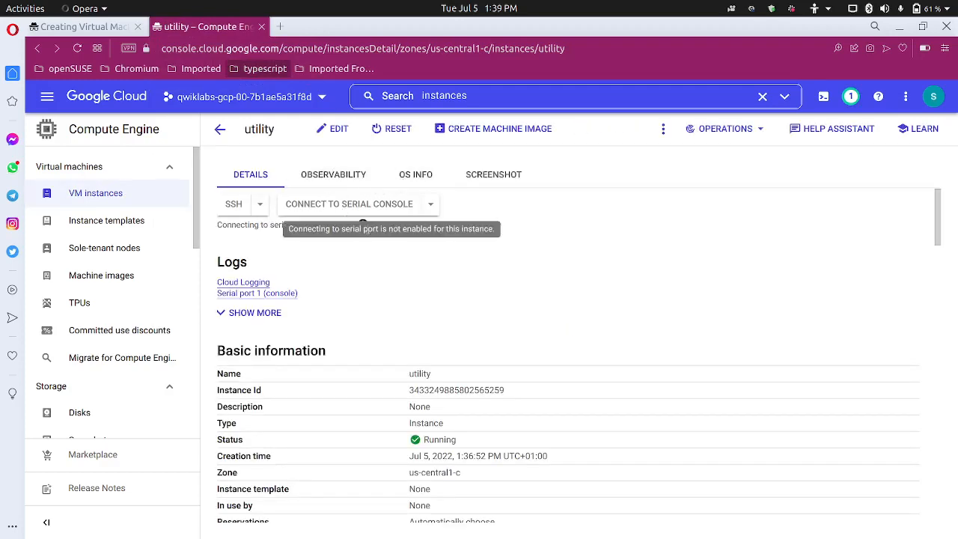
{"action": "left_click", "coordinate": [220, 132]}
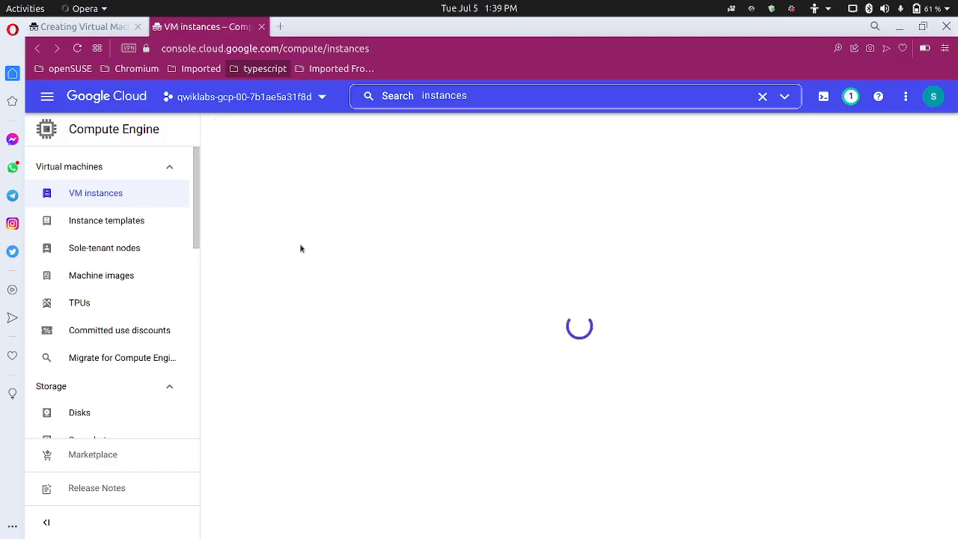
{"action": "left_click", "coordinate": [336, 302]}
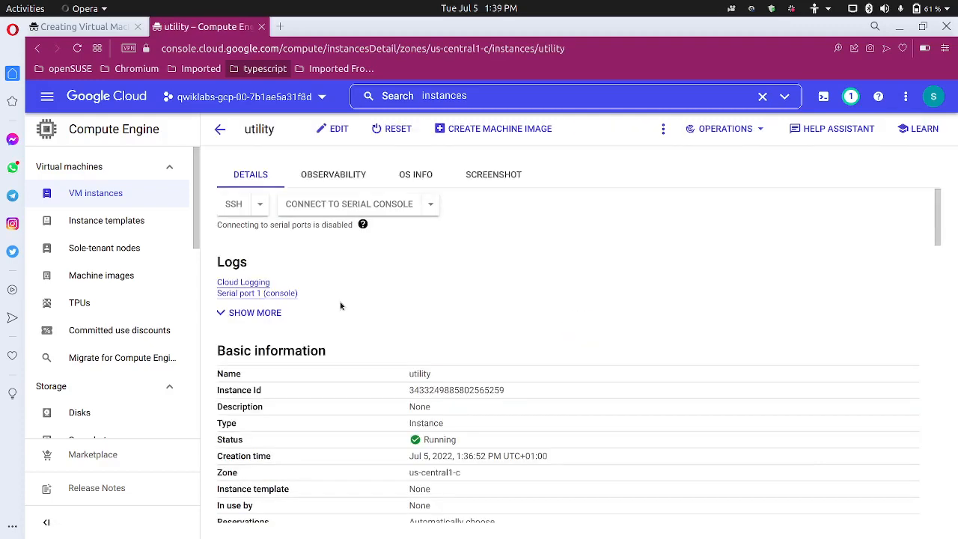
{"action": "left_click", "coordinate": [249, 285]}
{"action": "left_click", "coordinate": [79, 27]}
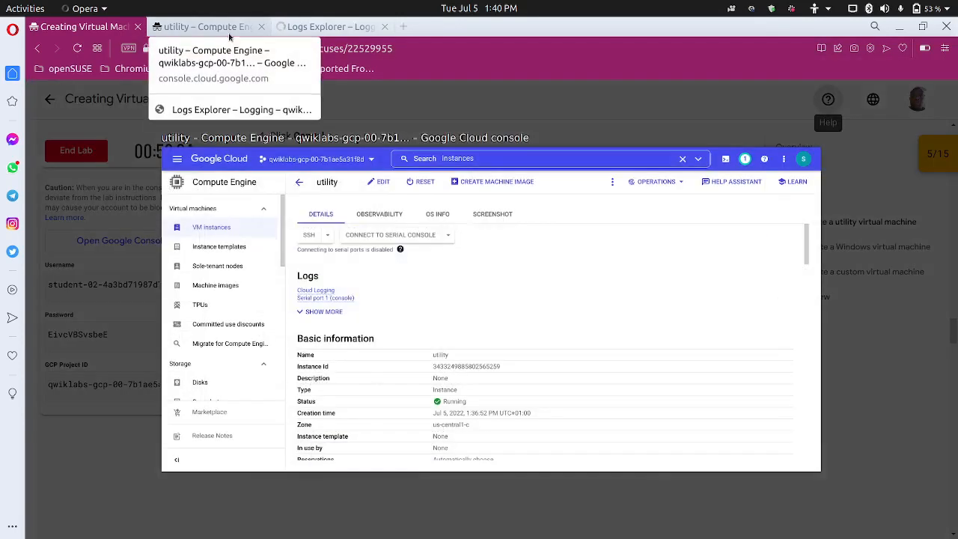
Bring up Logs Explorer, dismissing the Recent Queries and navigation tour tips and the Learn panel
{"action": "left_click", "coordinate": [230, 33]}
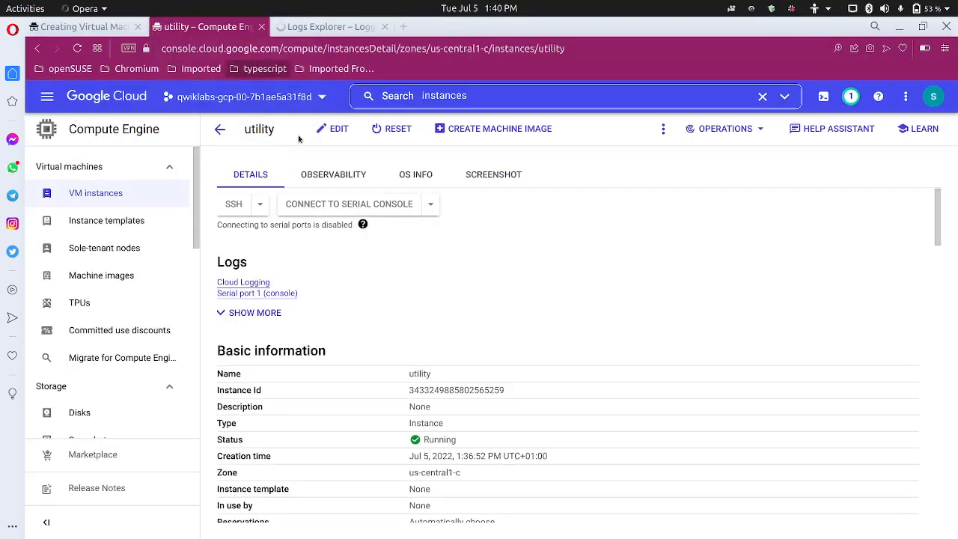
{"action": "left_click", "coordinate": [318, 28]}
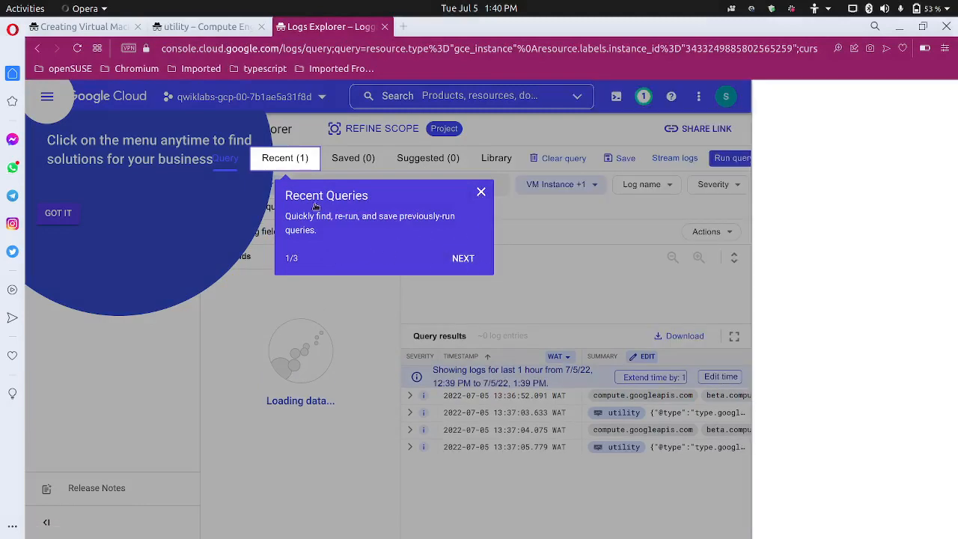
{"action": "left_click", "coordinate": [481, 194]}
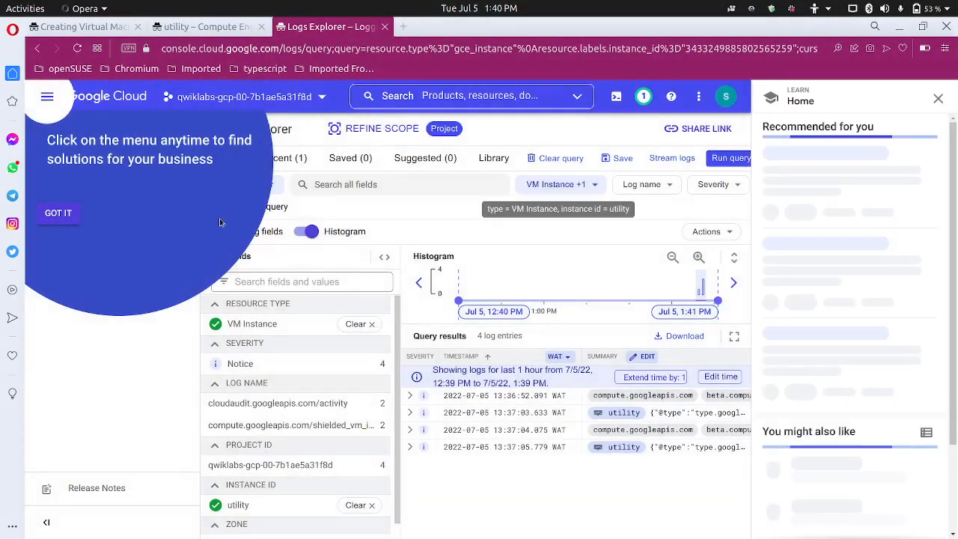
{"action": "left_click", "coordinate": [58, 212]}
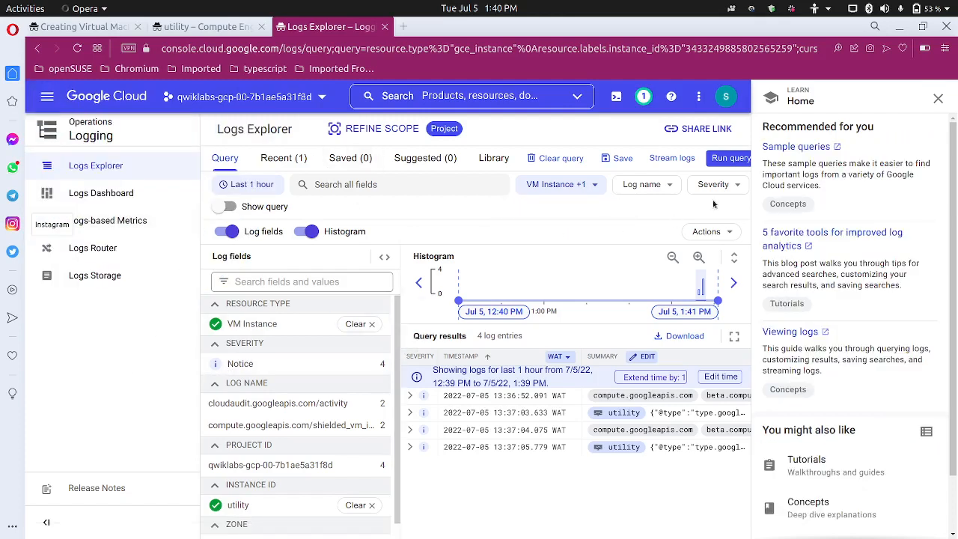
{"action": "left_click", "coordinate": [938, 98]}
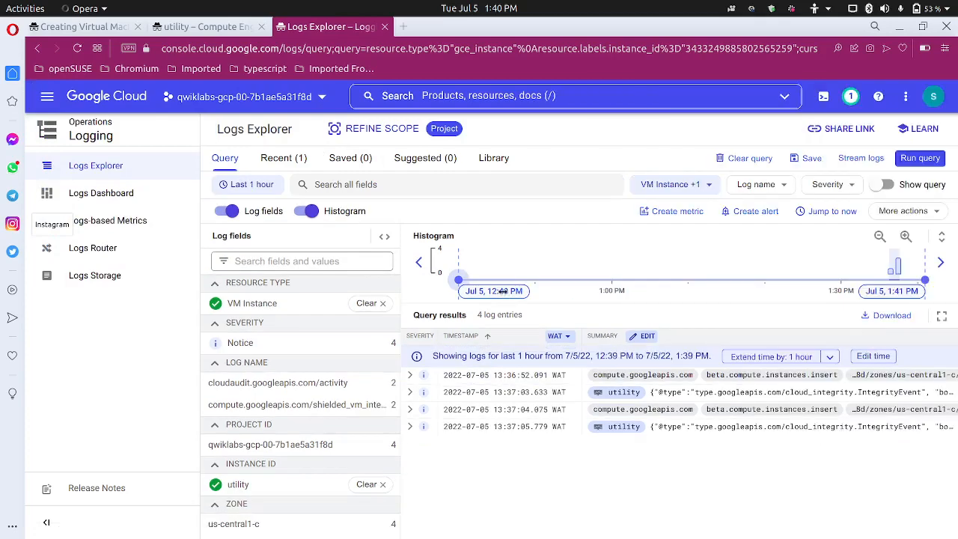
Expand the first utility VM log entry and scroll through its JSON details
{"action": "left_click", "coordinate": [115, 28]}
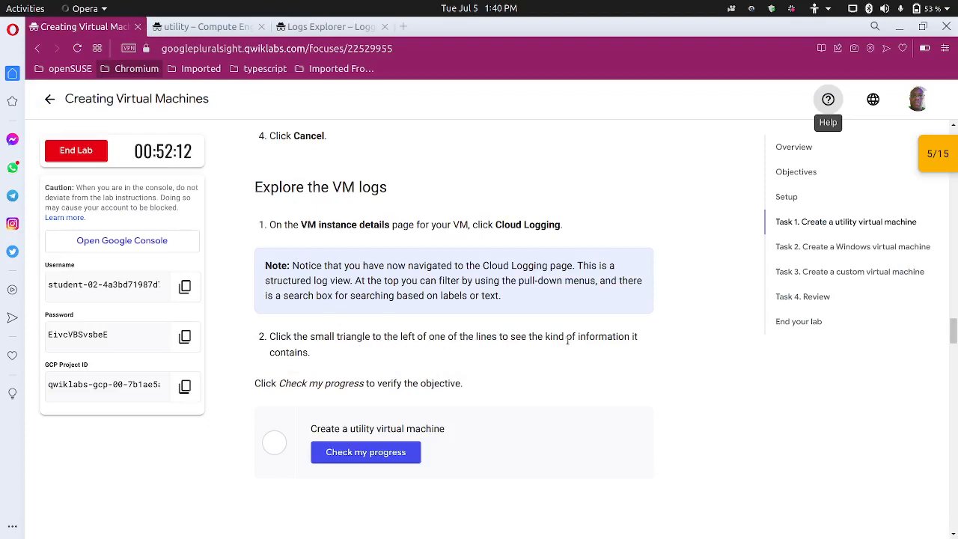
{"action": "left_click", "coordinate": [311, 28]}
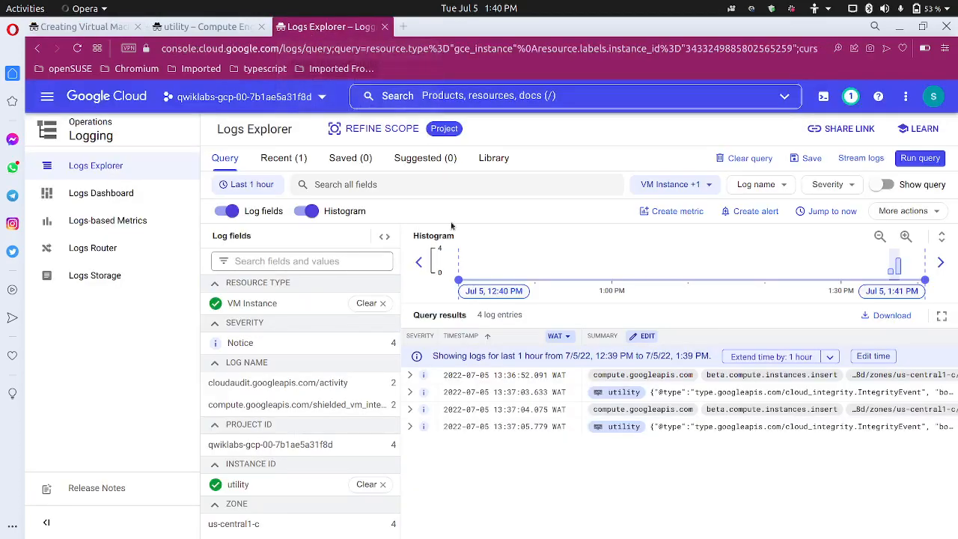
{"action": "left_click", "coordinate": [409, 375]}
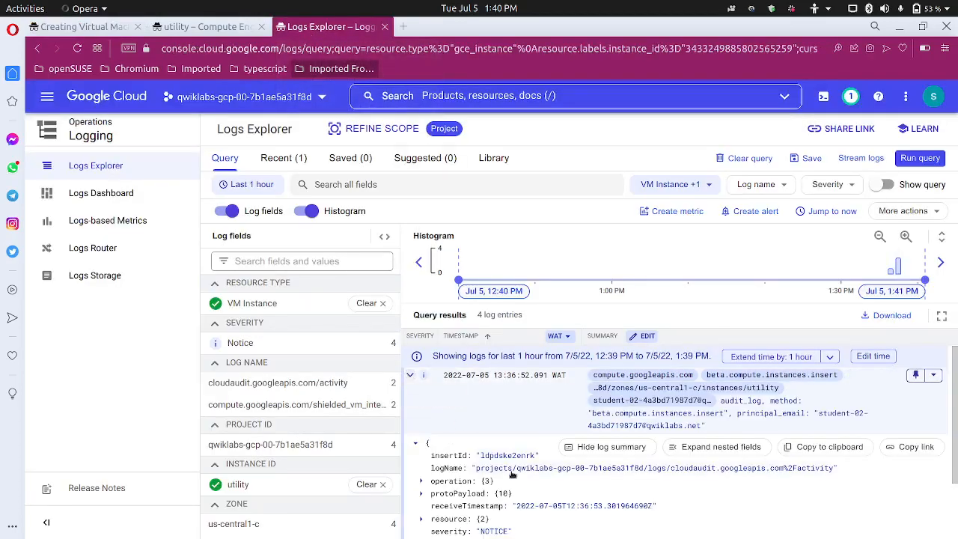
{"action": "scroll", "coordinate": [509, 468], "scroll_direction": "down", "scroll_amount": 2}
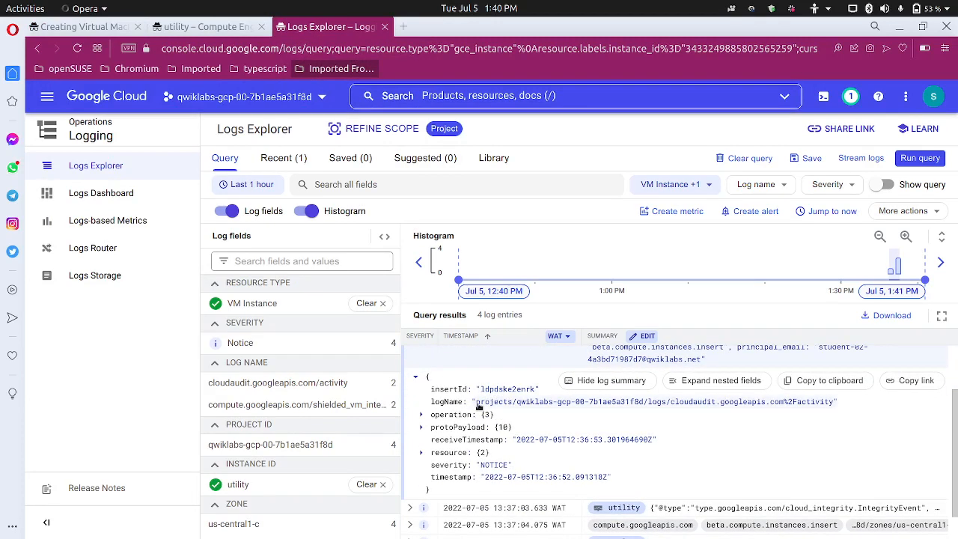
{"action": "scroll", "coordinate": [599, 405], "scroll_direction": "down", "scroll_amount": 1}
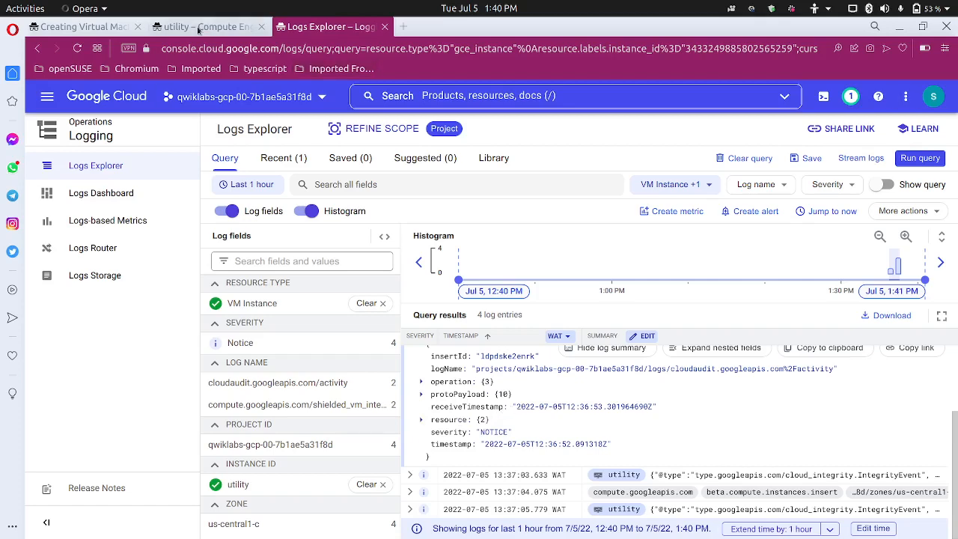
Run Check my progress to verify the utility virtual machine task is completed
{"action": "left_click", "coordinate": [83, 27]}
{"action": "scroll", "coordinate": [331, 376], "scroll_direction": "down", "scroll_amount": 1}
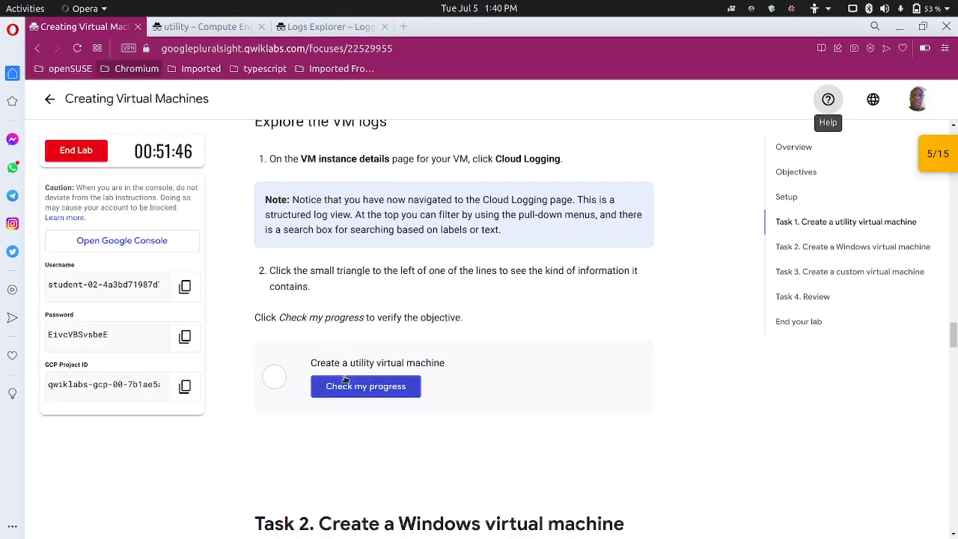
{"action": "left_click", "coordinate": [352, 388]}
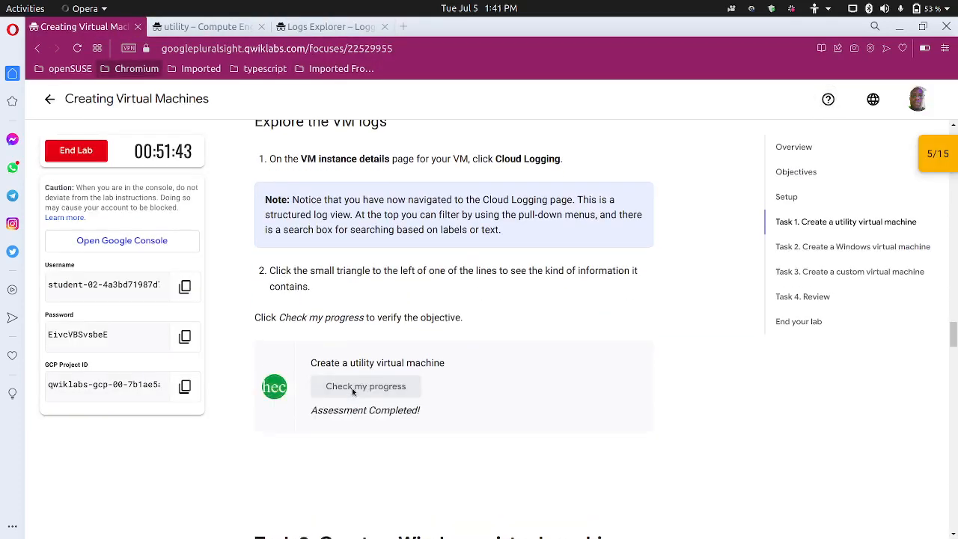
{"action": "scroll", "coordinate": [352, 388], "scroll_direction": "down", "scroll_amount": 4}
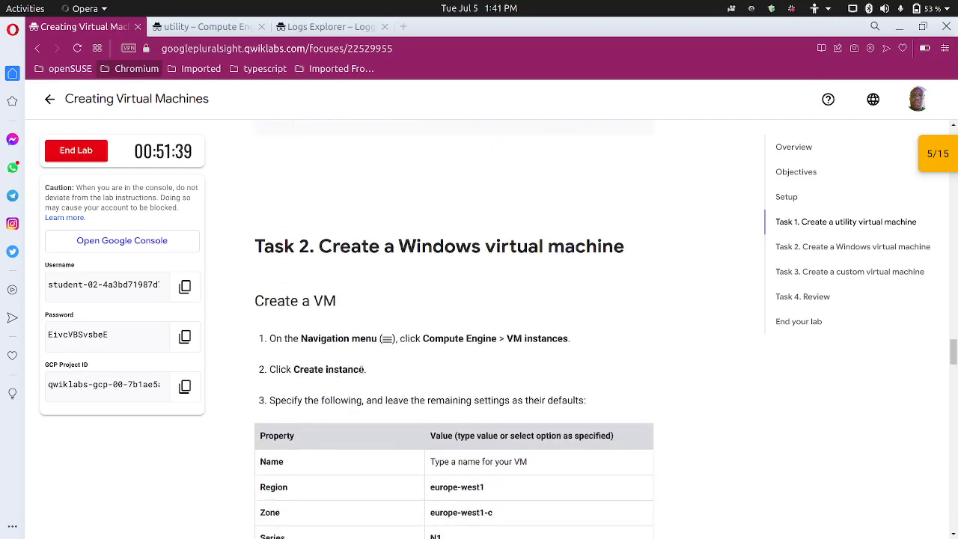
{"action": "scroll", "coordinate": [361, 371], "scroll_direction": "down", "scroll_amount": 2}
Read Task 2's Windows VM settings table, then search the console for 'instances'
{"action": "scroll", "coordinate": [369, 358], "scroll_direction": "down", "scroll_amount": 3}
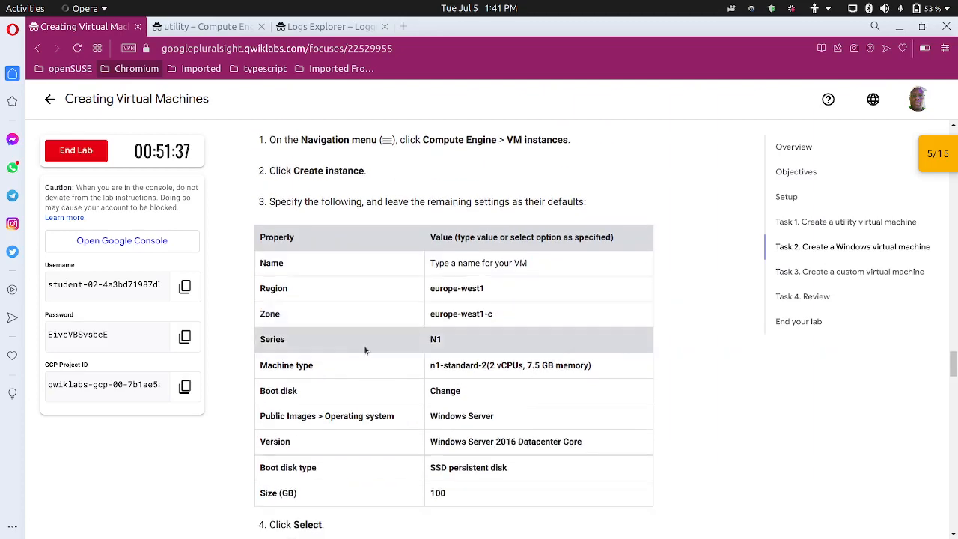
{"action": "scroll", "coordinate": [359, 342], "scroll_direction": "up", "scroll_amount": 2}
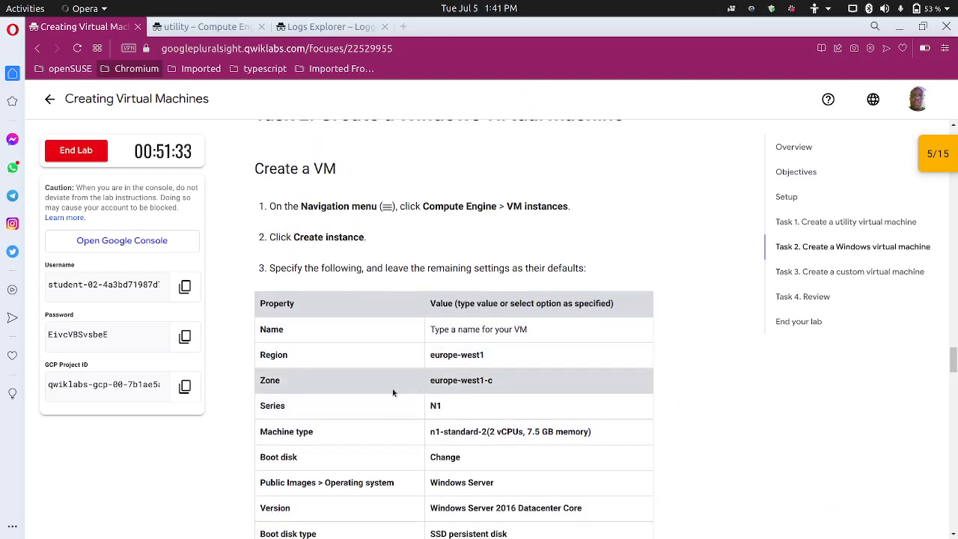
{"action": "scroll", "coordinate": [392, 392], "scroll_direction": "down", "scroll_amount": 2}
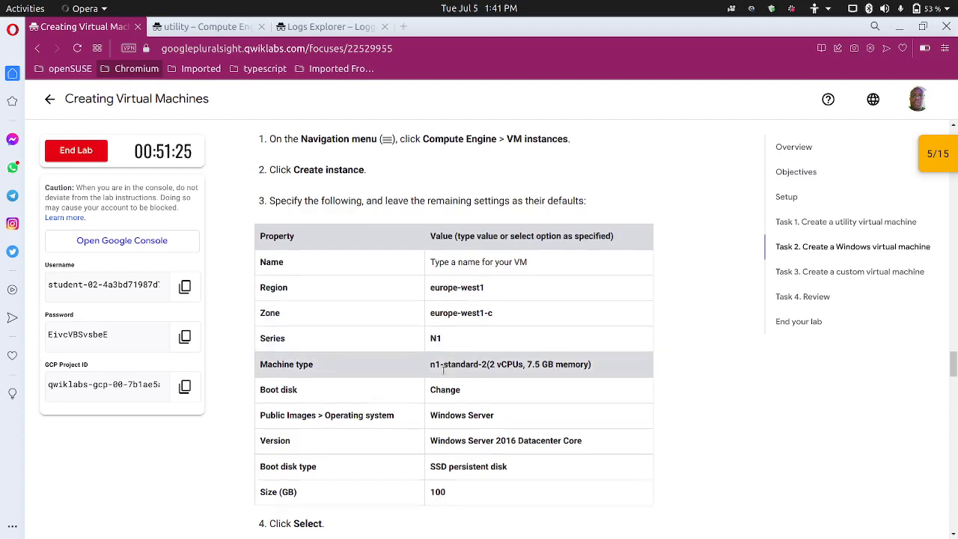
{"action": "scroll", "coordinate": [404, 336], "scroll_direction": "down", "scroll_amount": 2}
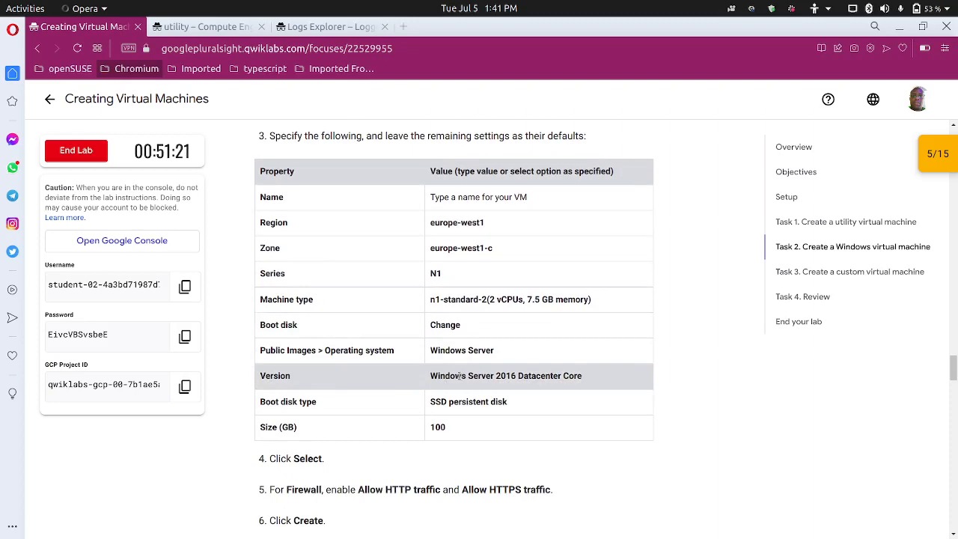
{"action": "left_click", "coordinate": [201, 27]}
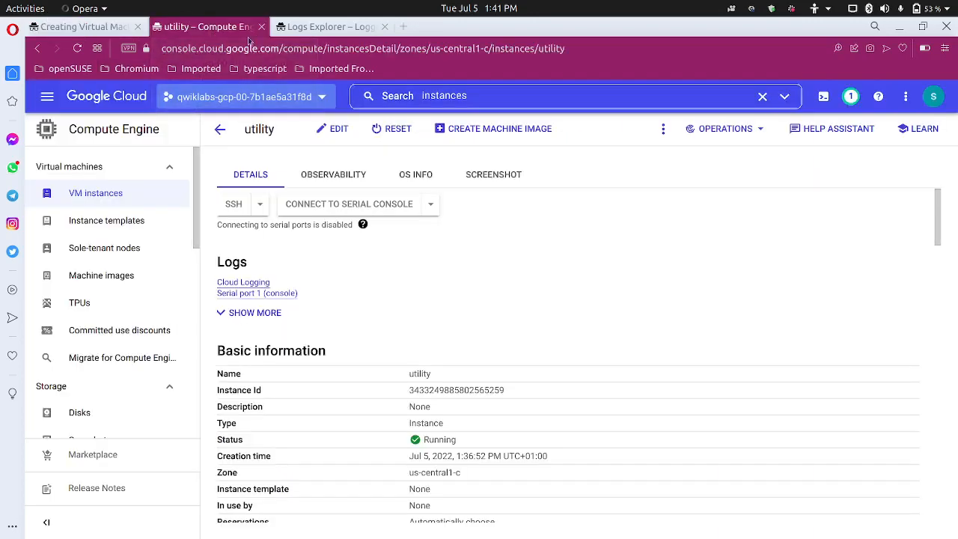
{"action": "left_click", "coordinate": [530, 92]}
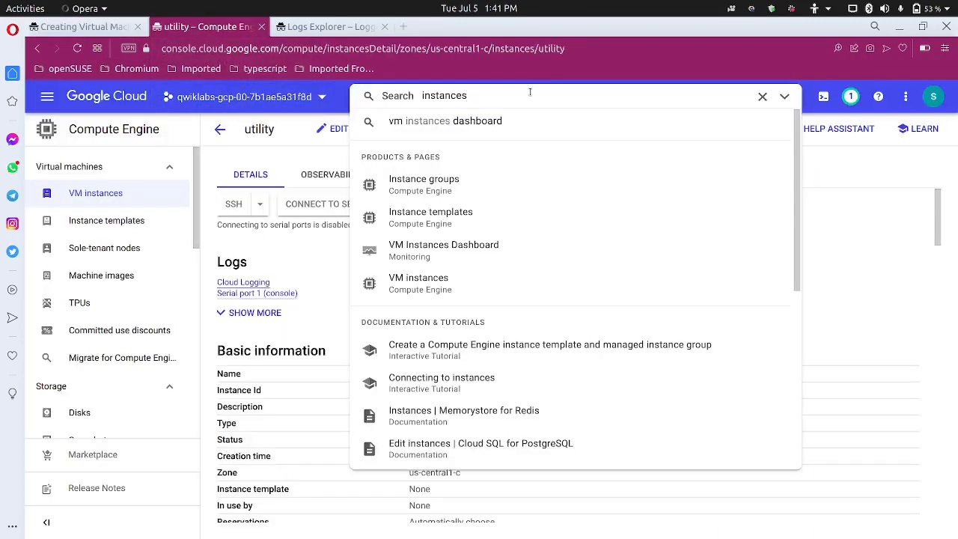
Go to VM instances from the search results and start creating a new instance
{"action": "left_click", "coordinate": [452, 276]}
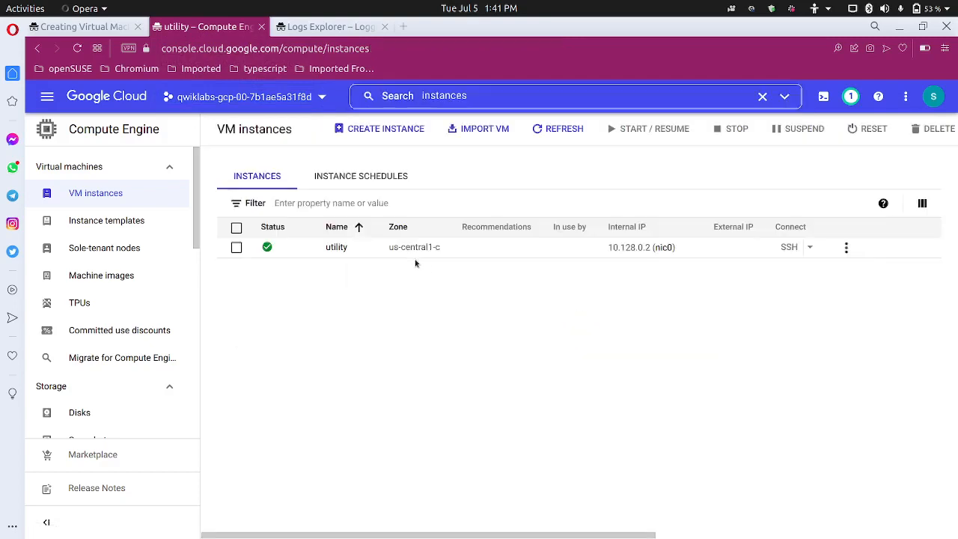
{"action": "left_click", "coordinate": [390, 134]}
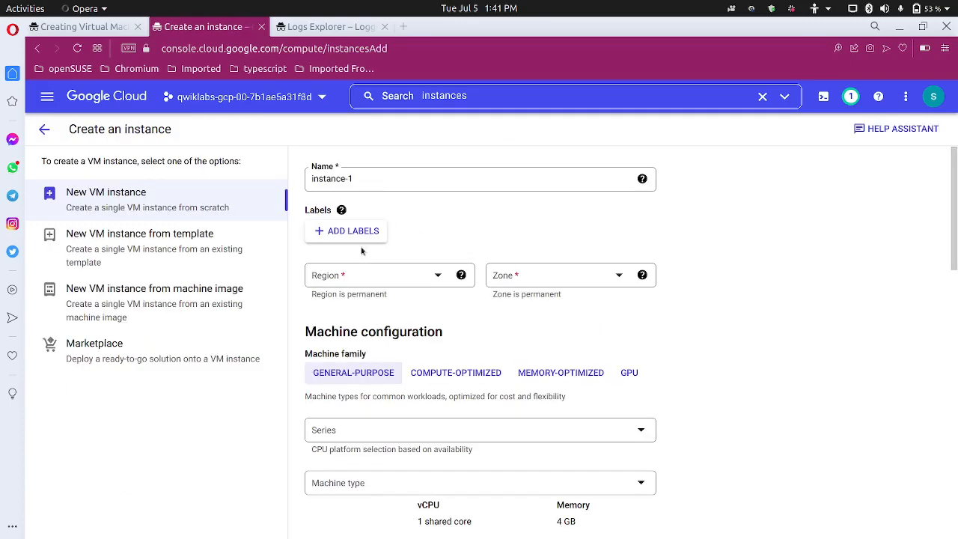
Name the new instance 'windows' and choose region europe-west1 (Belgium)
{"action": "left_click", "coordinate": [366, 180]}
{"action": "left_click_drag", "start_coordinate": [367, 180], "coordinate": [297, 166]}
{"action": "type", "text": "dows"}
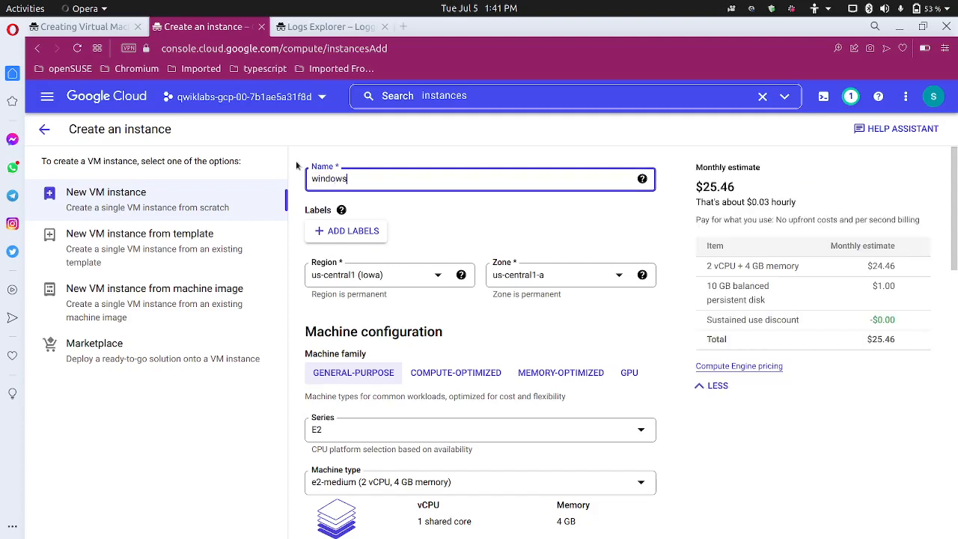
{"action": "left_click", "coordinate": [381, 274]}
{"action": "scroll", "coordinate": [393, 391], "scroll_direction": "down", "scroll_amount": 3}
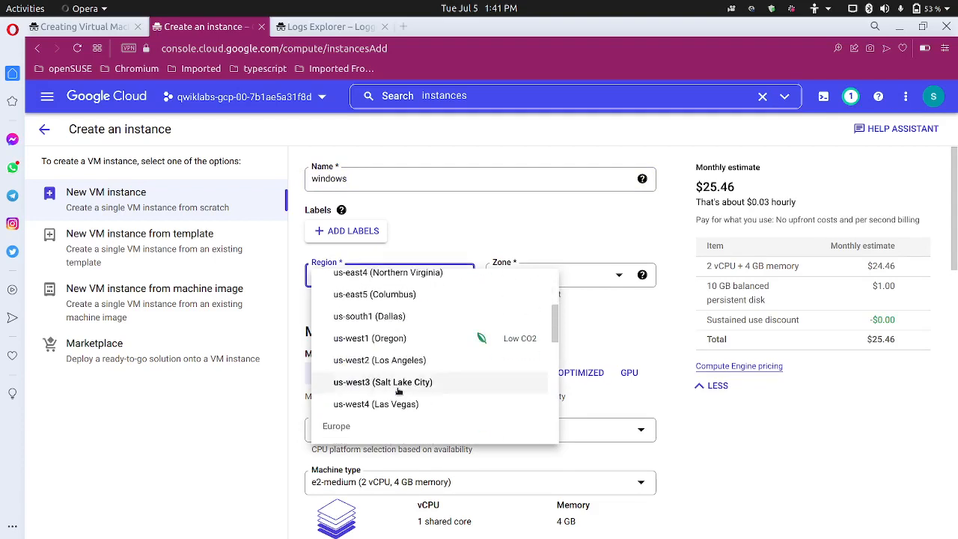
{"action": "scroll", "coordinate": [392, 341], "scroll_direction": "down", "scroll_amount": 3}
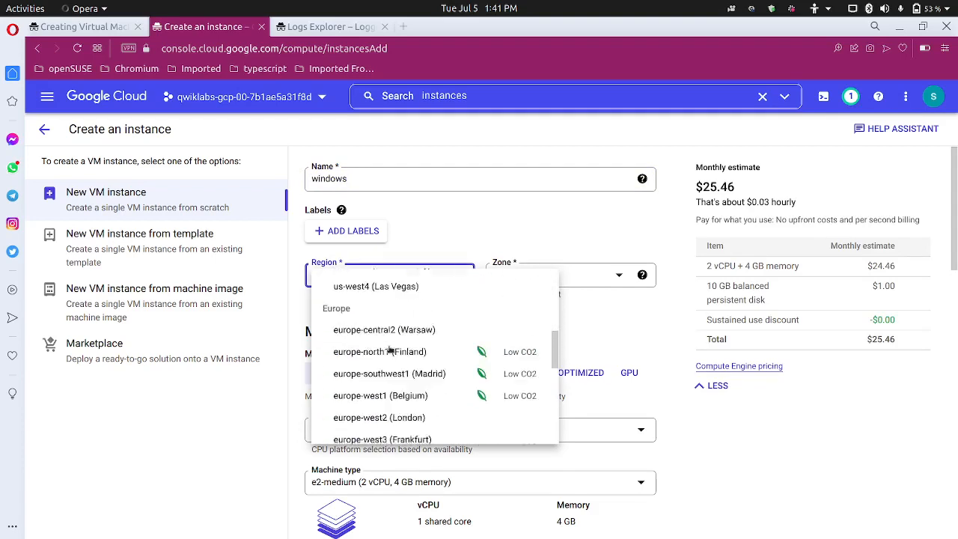
{"action": "scroll", "coordinate": [392, 344], "scroll_direction": "up", "scroll_amount": 1}
{"action": "scroll", "coordinate": [391, 350], "scroll_direction": "down", "scroll_amount": 1}
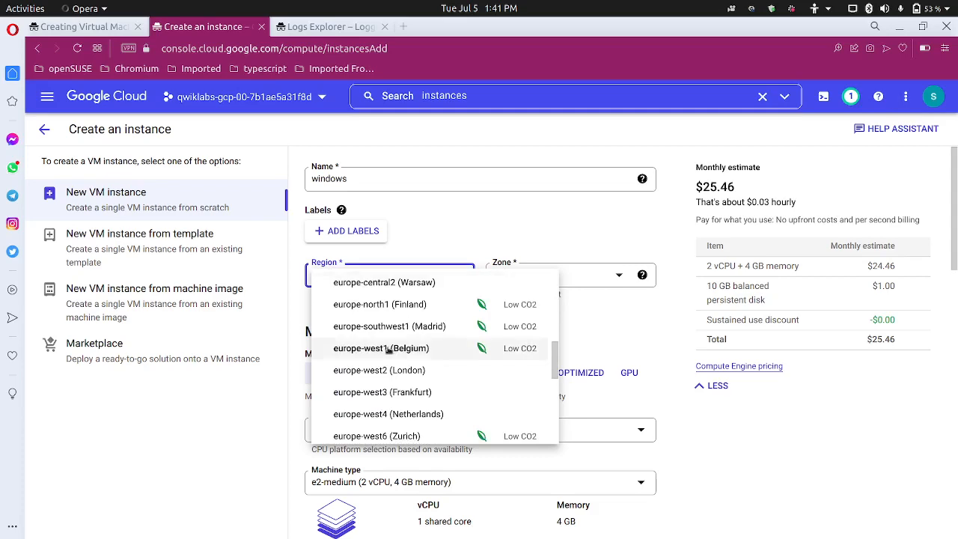
{"action": "left_click", "coordinate": [390, 349]}
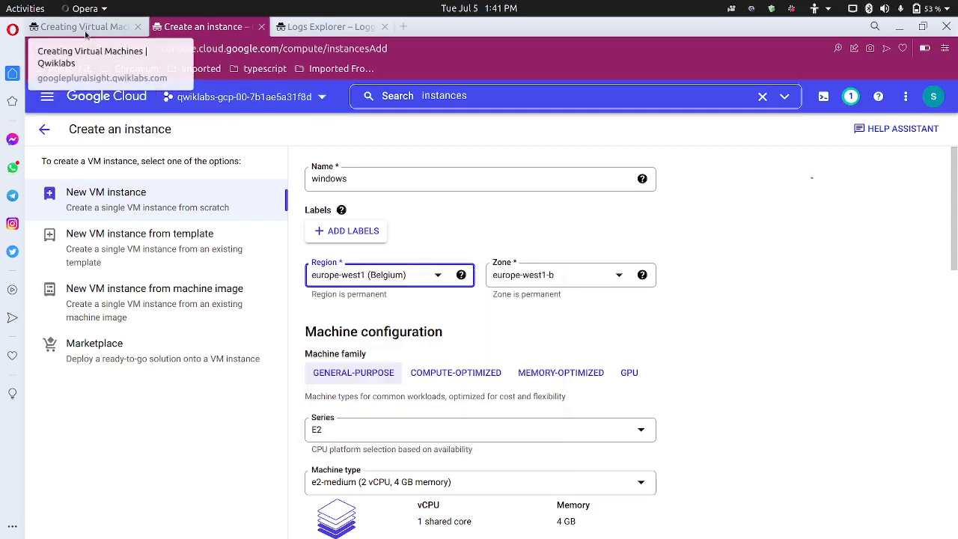
Set the zone to europe-west1-c and the machine series to N1
{"action": "left_click", "coordinate": [86, 25]}
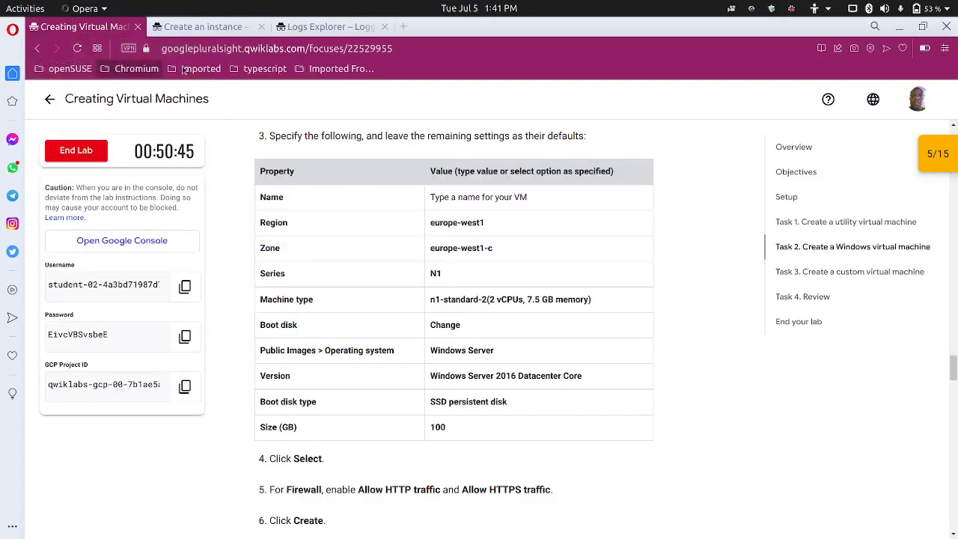
{"action": "left_click", "coordinate": [183, 26]}
{"action": "left_click", "coordinate": [592, 281]}
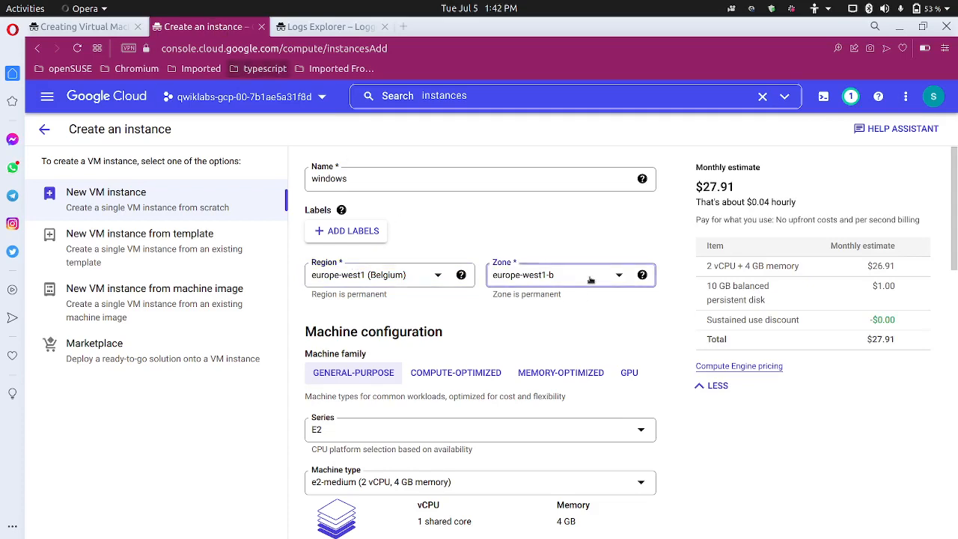
{"action": "left_click", "coordinate": [569, 329]}
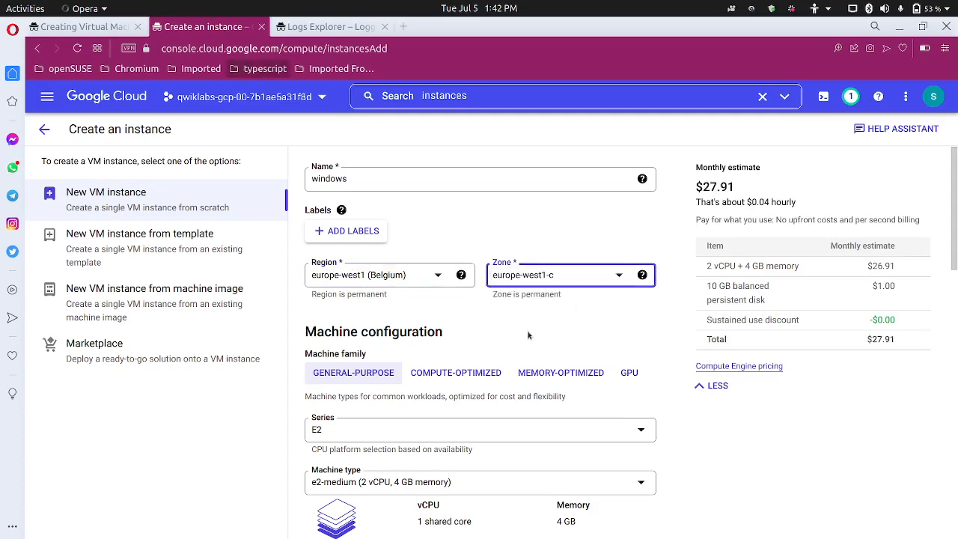
{"action": "scroll", "coordinate": [455, 367], "scroll_direction": "down", "scroll_amount": 3}
{"action": "left_click", "coordinate": [379, 327]}
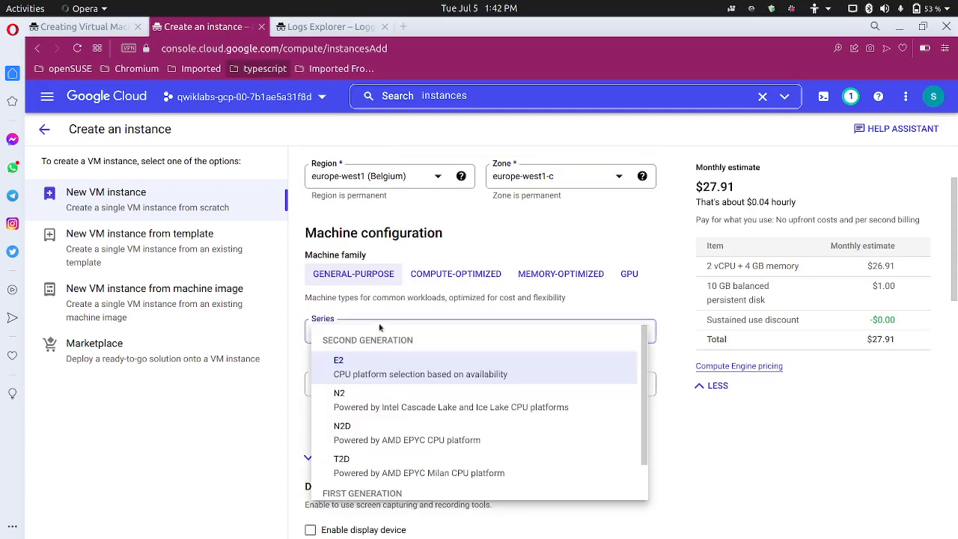
{"action": "scroll", "coordinate": [413, 447], "scroll_direction": "down", "scroll_amount": 1}
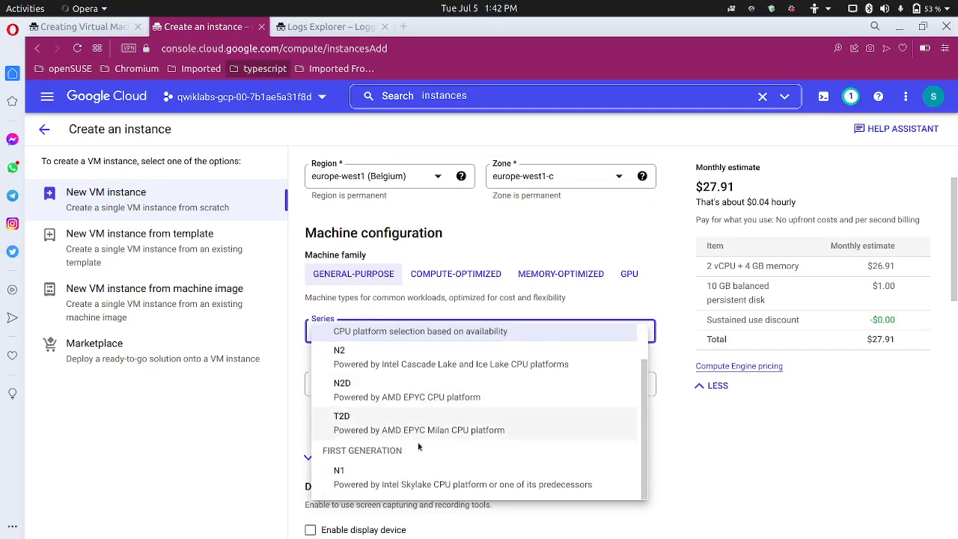
{"action": "left_click", "coordinate": [410, 483]}
{"action": "scroll", "coordinate": [416, 442], "scroll_direction": "down", "scroll_amount": 3}
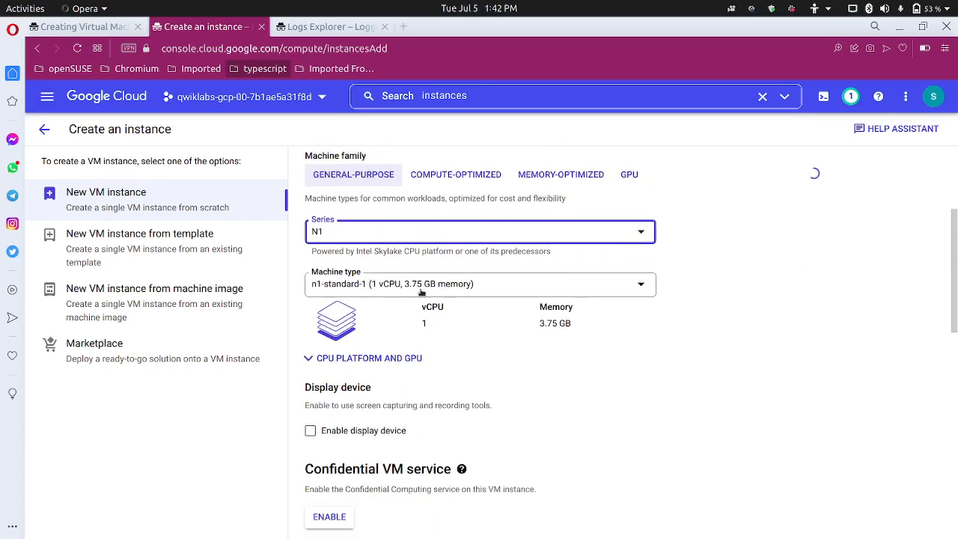
{"action": "scroll", "coordinate": [284, 494], "scroll_direction": "down", "scroll_amount": 5}
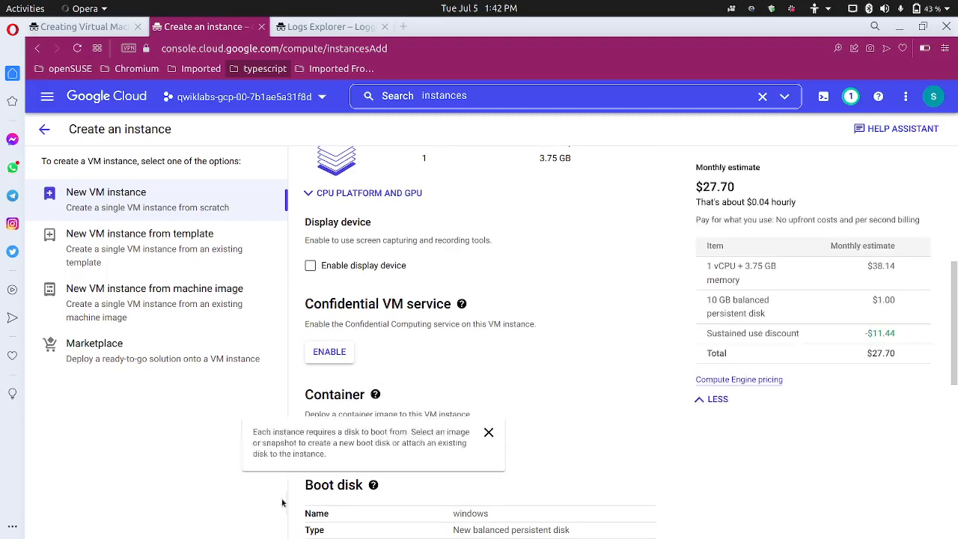
{"action": "scroll", "coordinate": [283, 502], "scroll_direction": "down", "scroll_amount": 9}
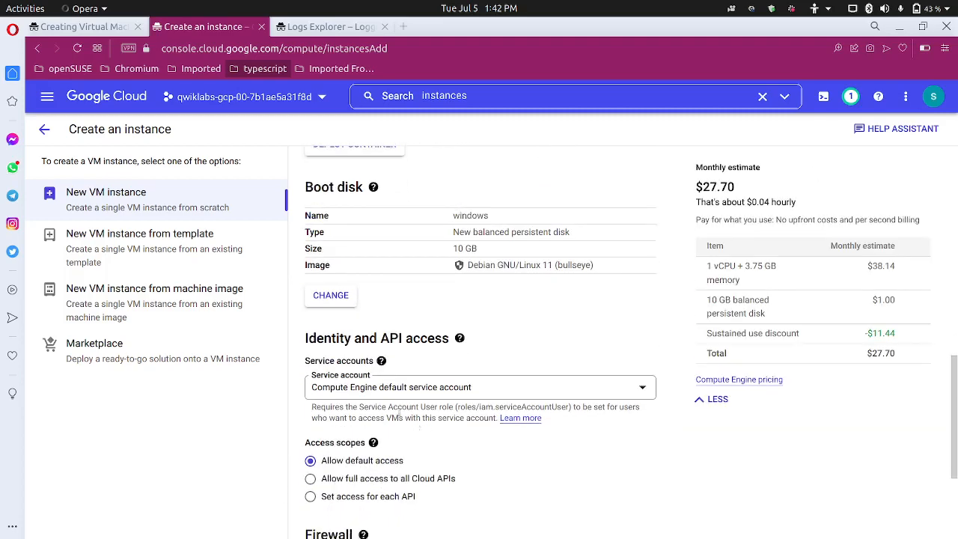
Change the boot disk image to Windows Server 2016 Datacenter Core
{"action": "left_click", "coordinate": [337, 297]}
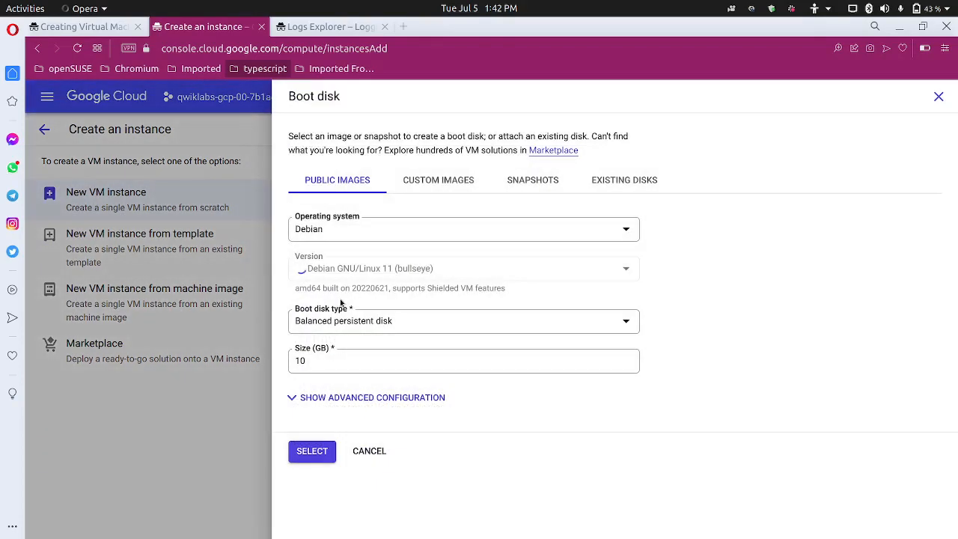
{"action": "left_click", "coordinate": [368, 228]}
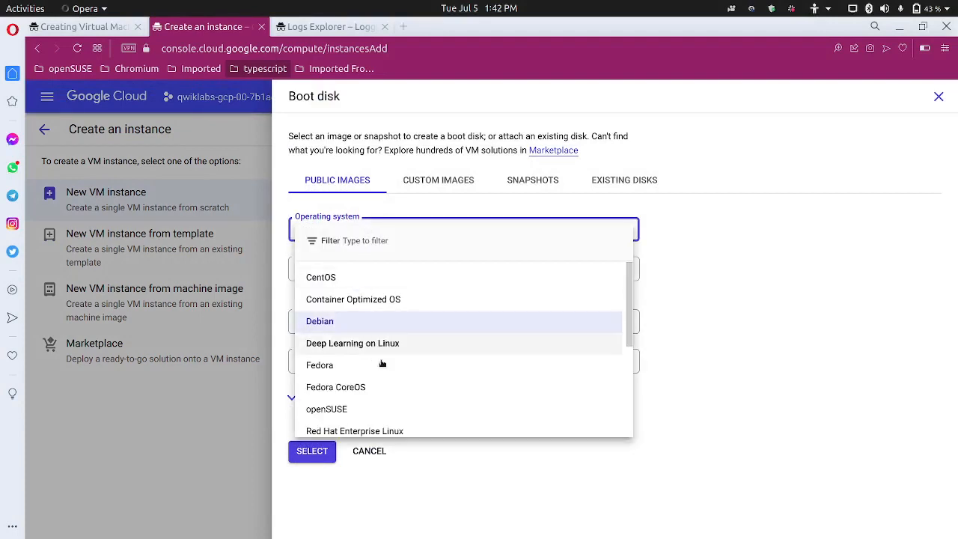
{"action": "scroll", "coordinate": [380, 367], "scroll_direction": "down", "scroll_amount": 3}
{"action": "scroll", "coordinate": [404, 397], "scroll_direction": "down", "scroll_amount": 3}
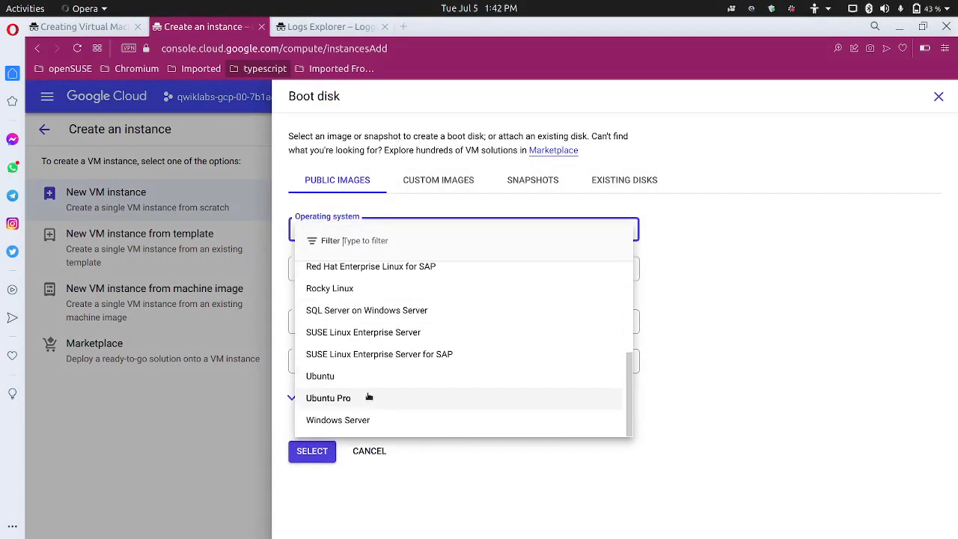
{"action": "left_click", "coordinate": [373, 424]}
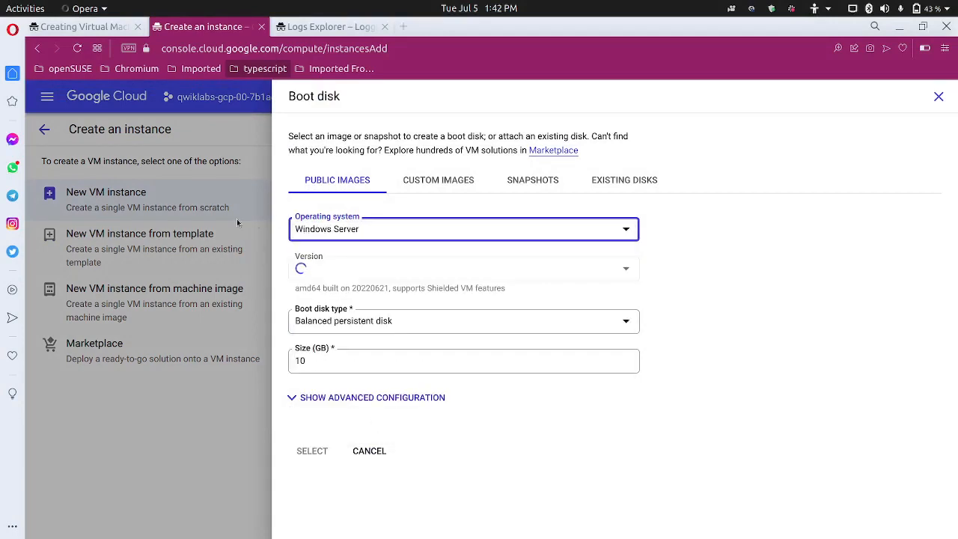
{"action": "left_click", "coordinate": [111, 32]}
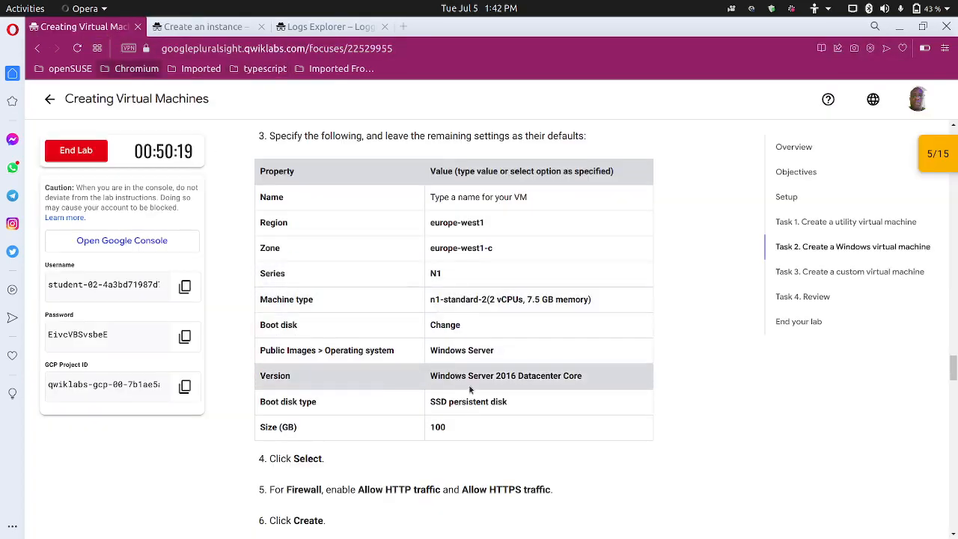
{"action": "left_click", "coordinate": [232, 30]}
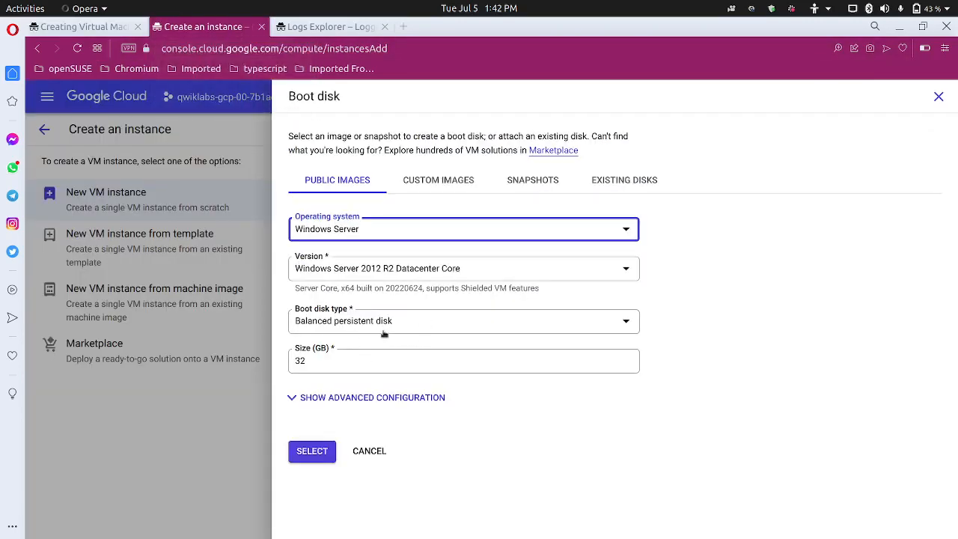
{"action": "left_click", "coordinate": [424, 277]}
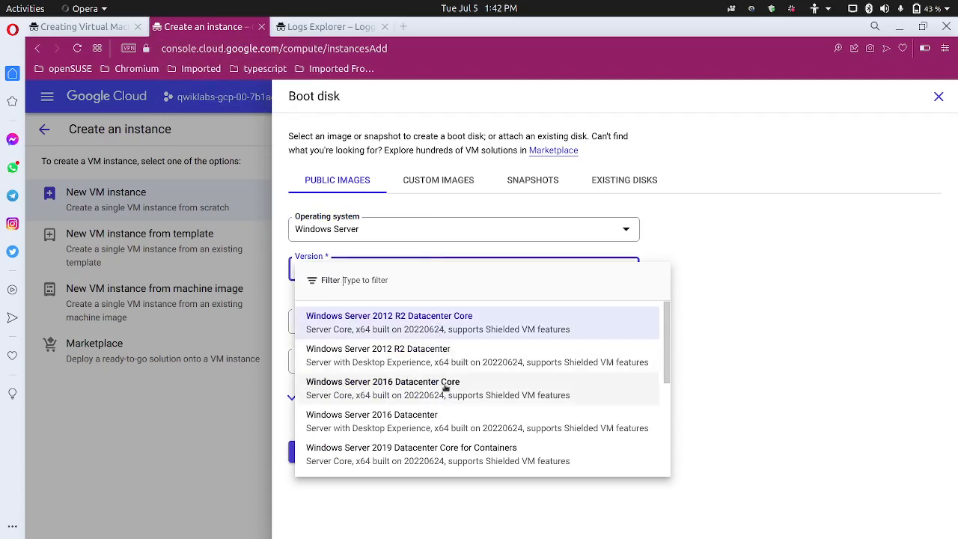
{"action": "left_click", "coordinate": [446, 387]}
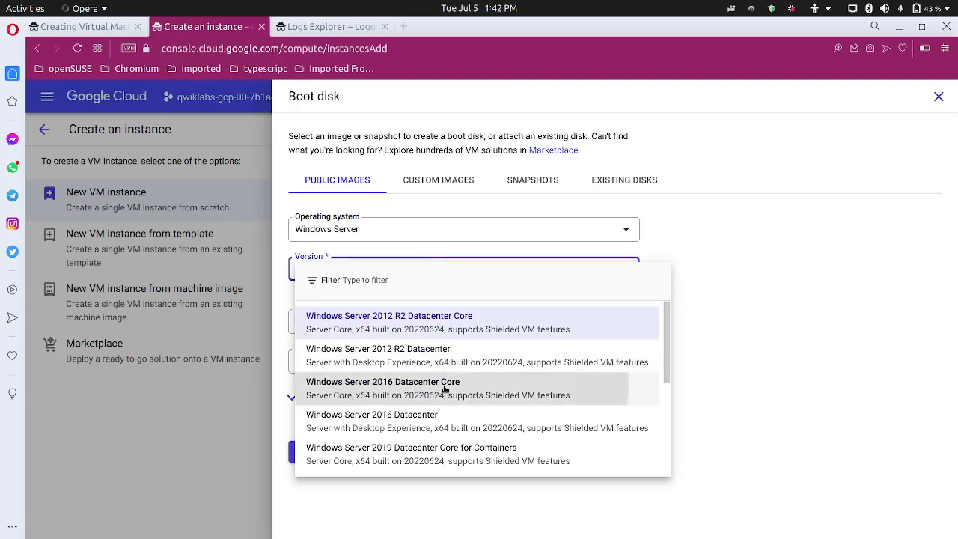
Make the boot disk an SSD persistent disk of 100 GB
{"action": "left_click", "coordinate": [105, 28]}
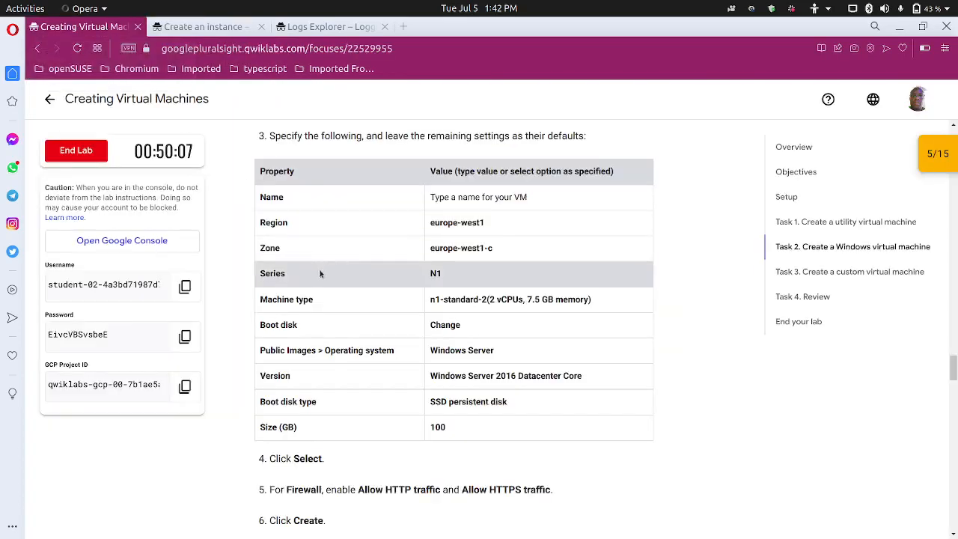
{"action": "scroll", "coordinate": [363, 393], "scroll_direction": "down", "scroll_amount": 1}
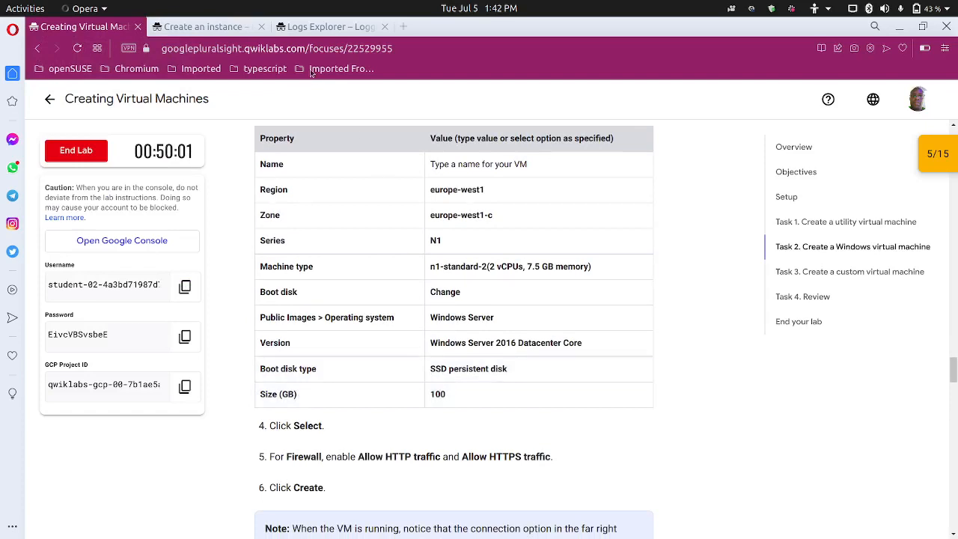
{"action": "left_click", "coordinate": [236, 31]}
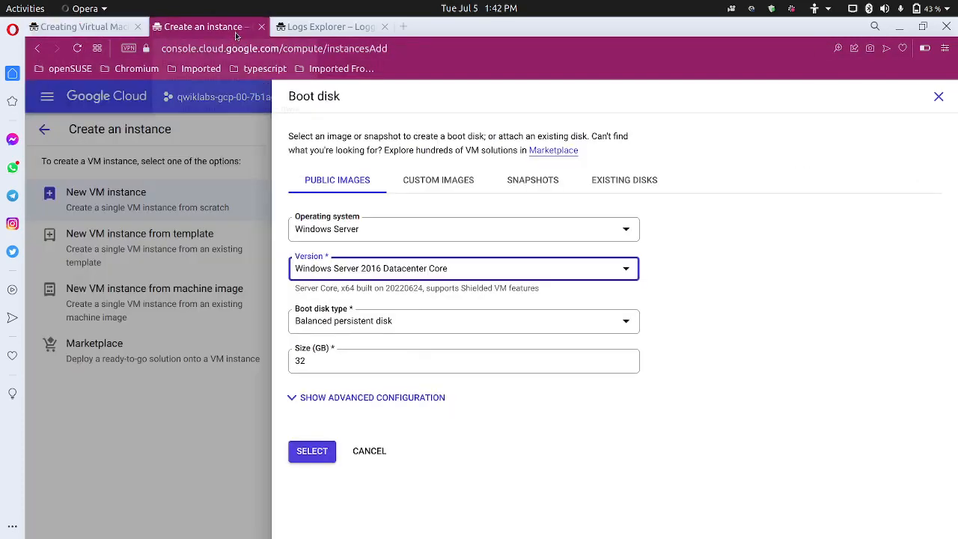
{"action": "left_click", "coordinate": [387, 323]}
{"action": "left_click", "coordinate": [376, 371]}
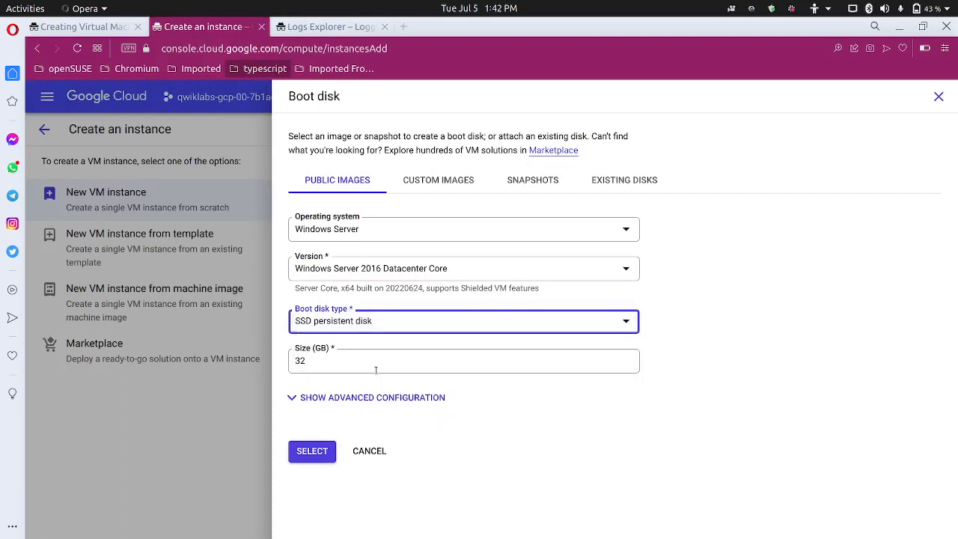
{"action": "left_click", "coordinate": [367, 362]}
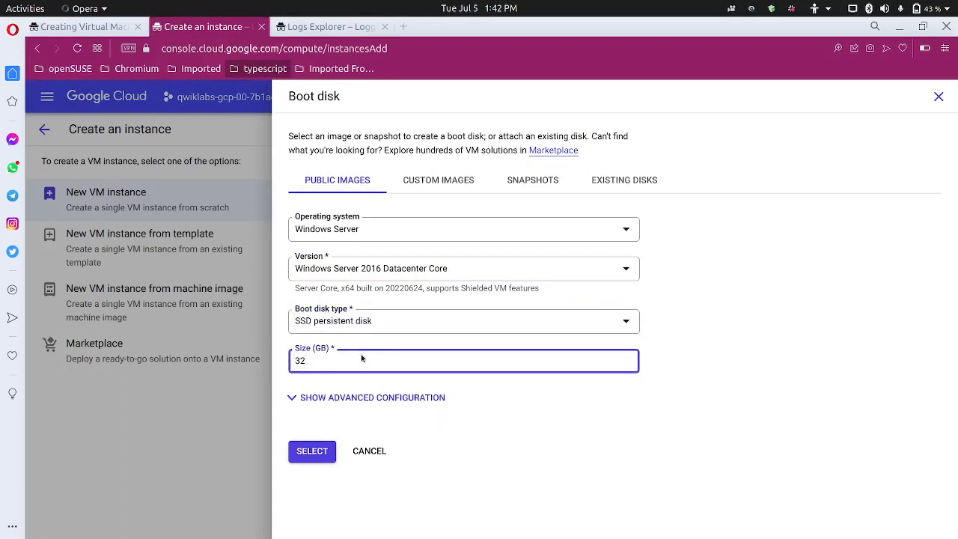
{"action": "type", "text": "100"}
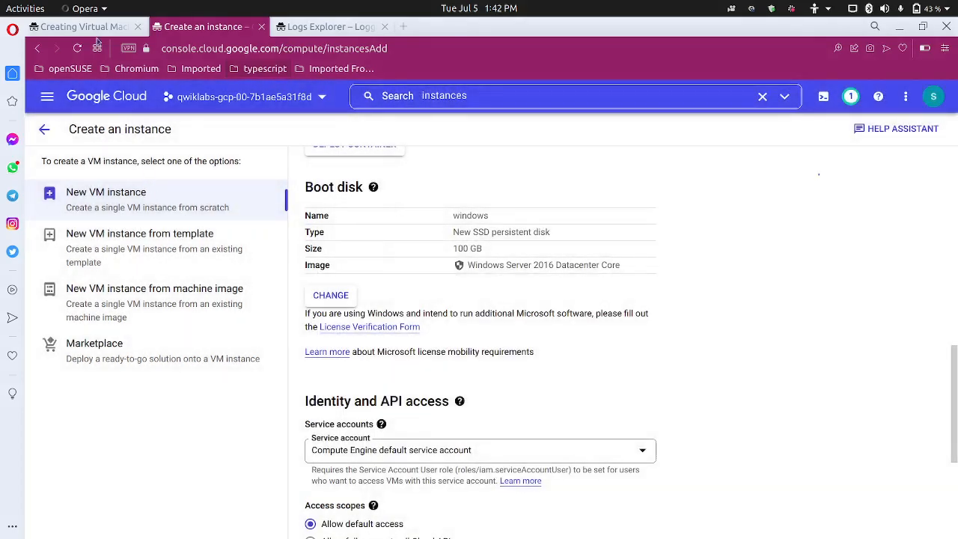
Apply the boot disk selection and review the lab's remaining required settings
{"action": "left_click", "coordinate": [101, 28]}
{"action": "scroll", "coordinate": [298, 349], "scroll_direction": "down", "scroll_amount": 3}
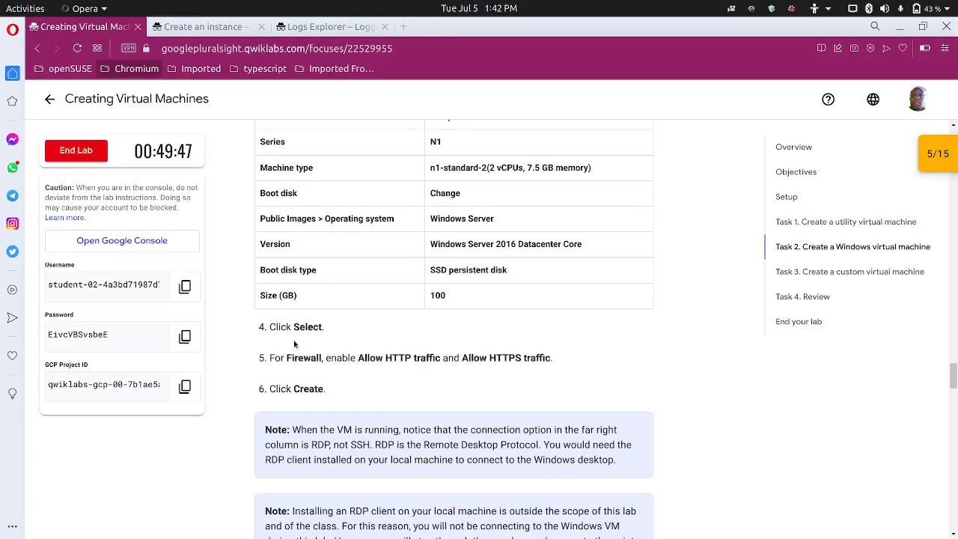
{"action": "scroll", "coordinate": [322, 359], "scroll_direction": "down", "scroll_amount": 2}
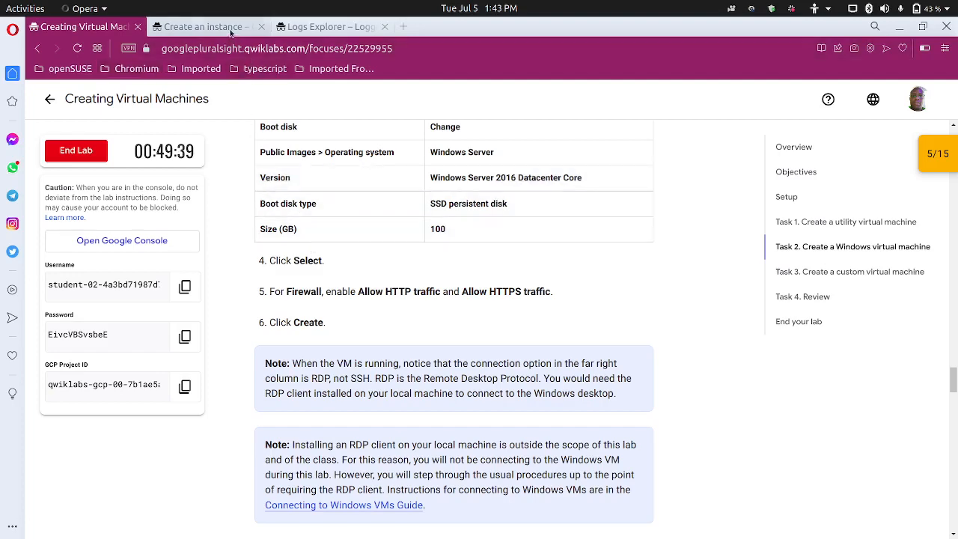
{"action": "left_click", "coordinate": [202, 26]}
Allow HTTP and HTTPS firewall traffic and create the windows VM
{"action": "scroll", "coordinate": [362, 381], "scroll_direction": "down", "scroll_amount": 3}
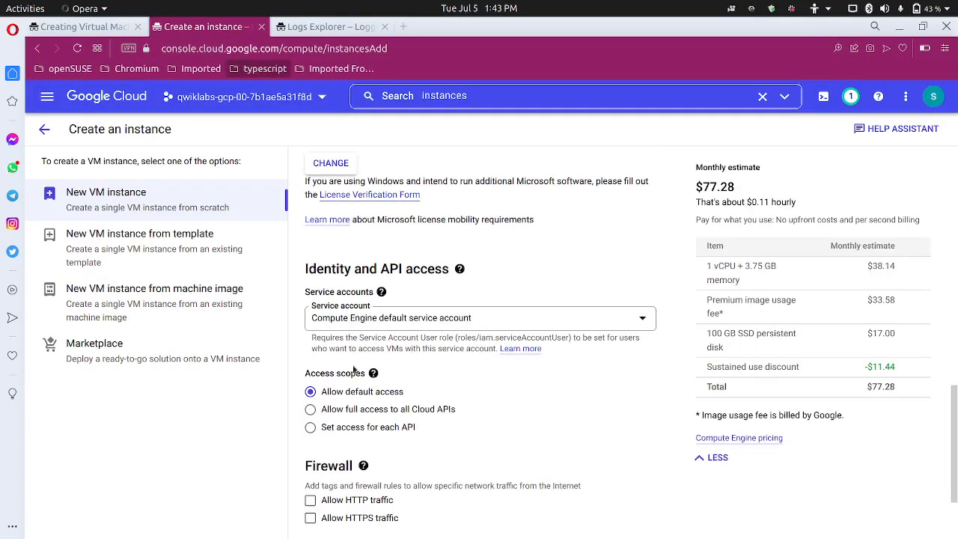
{"action": "mouse_move", "coordinate": [373, 372]}
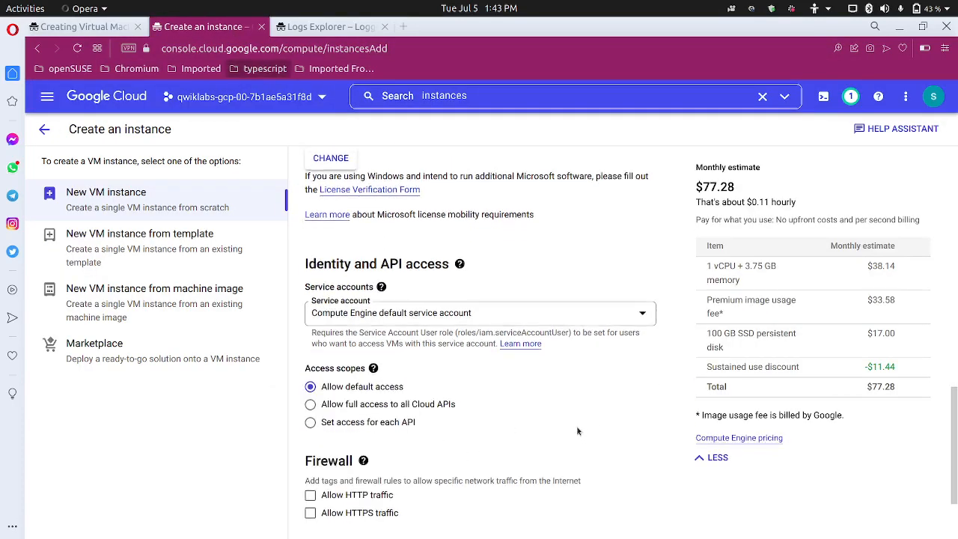
{"action": "scroll", "coordinate": [479, 441], "scroll_direction": "down", "scroll_amount": 2}
{"action": "left_click", "coordinate": [310, 435]}
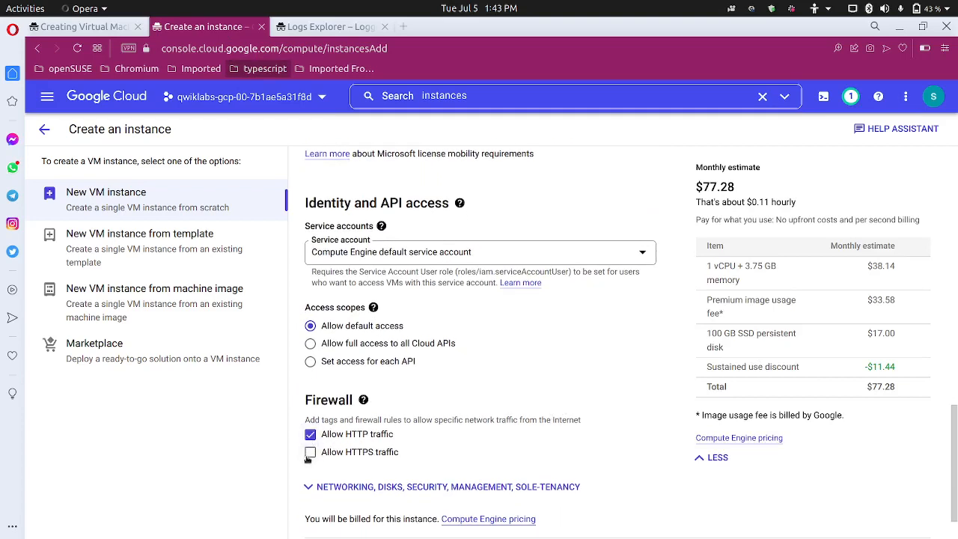
{"action": "left_click", "coordinate": [310, 452]}
{"action": "scroll", "coordinate": [326, 467], "scroll_direction": "down", "scroll_amount": 1}
{"action": "scroll", "coordinate": [326, 466], "scroll_direction": "down", "scroll_amount": 1}
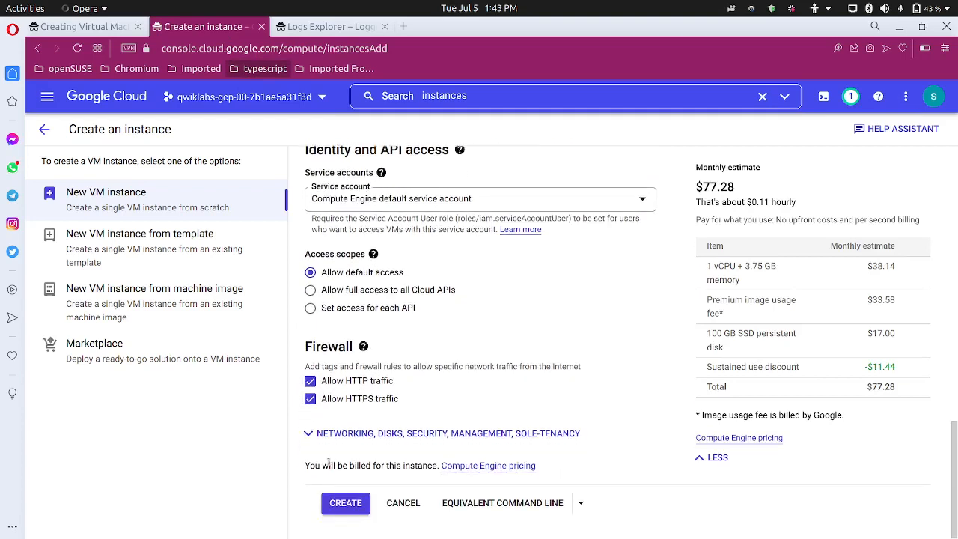
{"action": "left_click", "coordinate": [345, 502]}
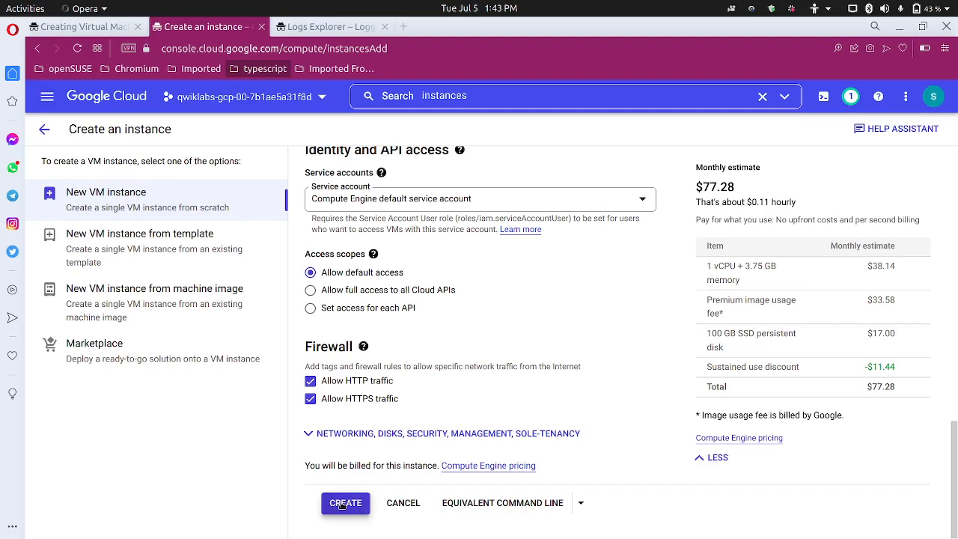
{"action": "left_click", "coordinate": [104, 29]}
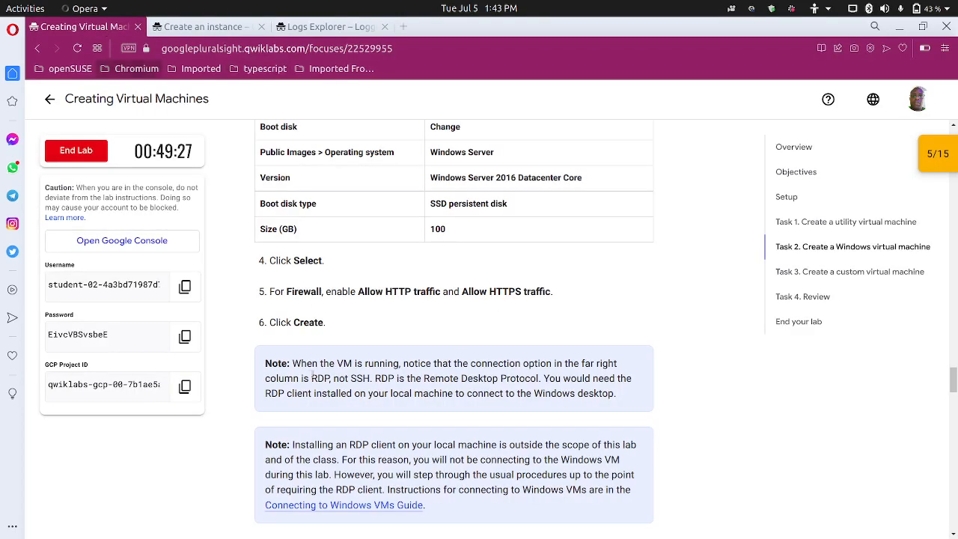
Read the lab's 'Set the password for the VM' steps, then return to the VM instances list
{"action": "scroll", "coordinate": [299, 374], "scroll_direction": "down", "scroll_amount": 5}
{"action": "scroll", "coordinate": [297, 376], "scroll_direction": "down", "scroll_amount": 2}
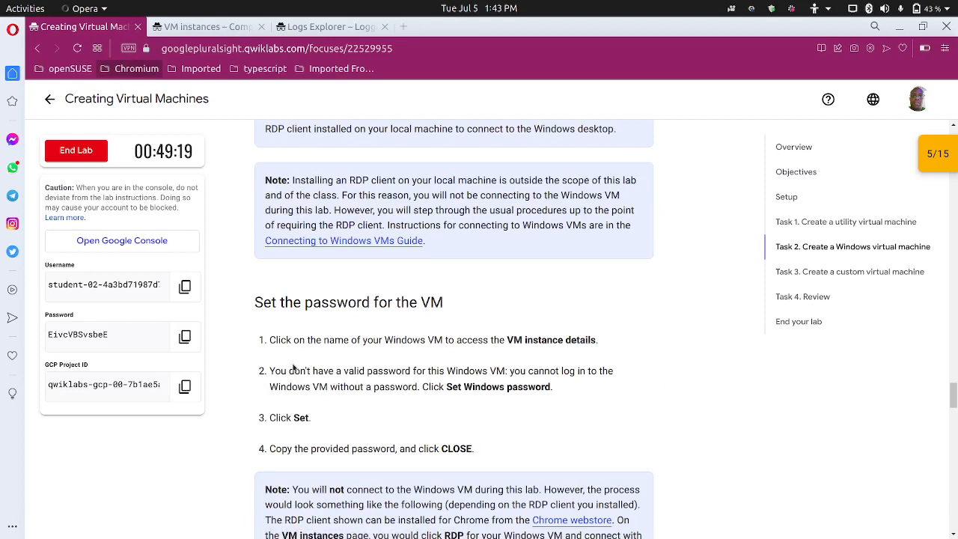
{"action": "scroll", "coordinate": [327, 384], "scroll_direction": "down", "scroll_amount": 2}
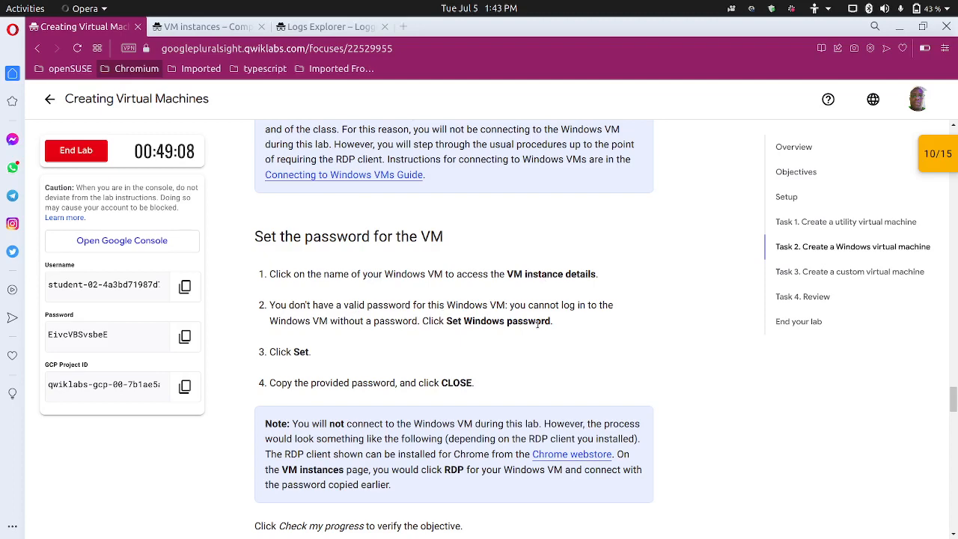
{"action": "scroll", "coordinate": [323, 354], "scroll_direction": "down", "scroll_amount": 2}
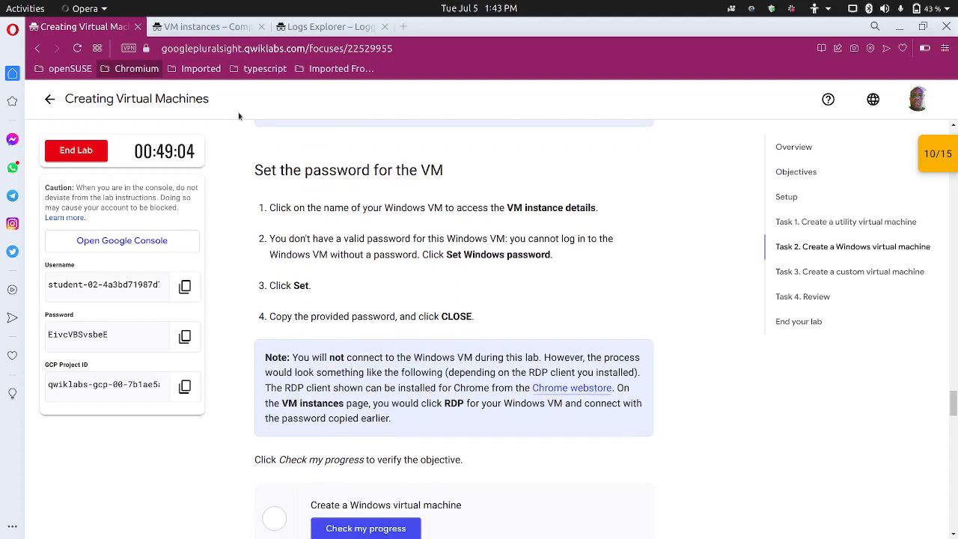
{"action": "left_click", "coordinate": [207, 26]}
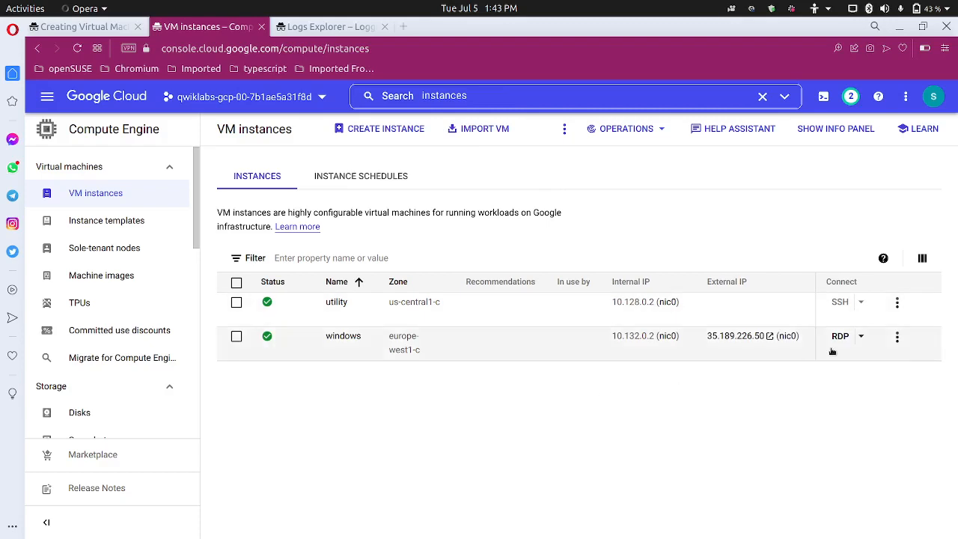
Set a new Windows password for the windows VM's prefilled user via the RDP menu and copy it
{"action": "left_click", "coordinate": [860, 337]}
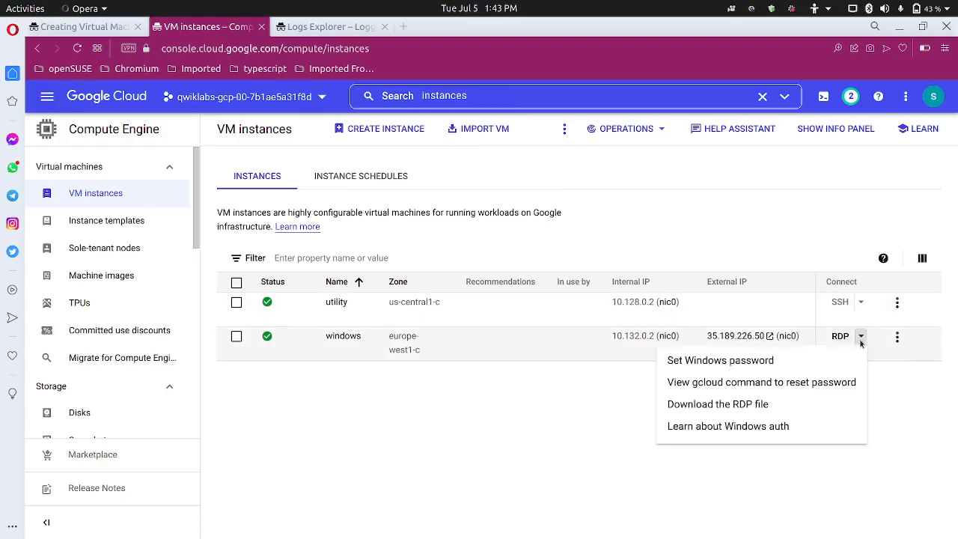
{"action": "left_click", "coordinate": [720, 362]}
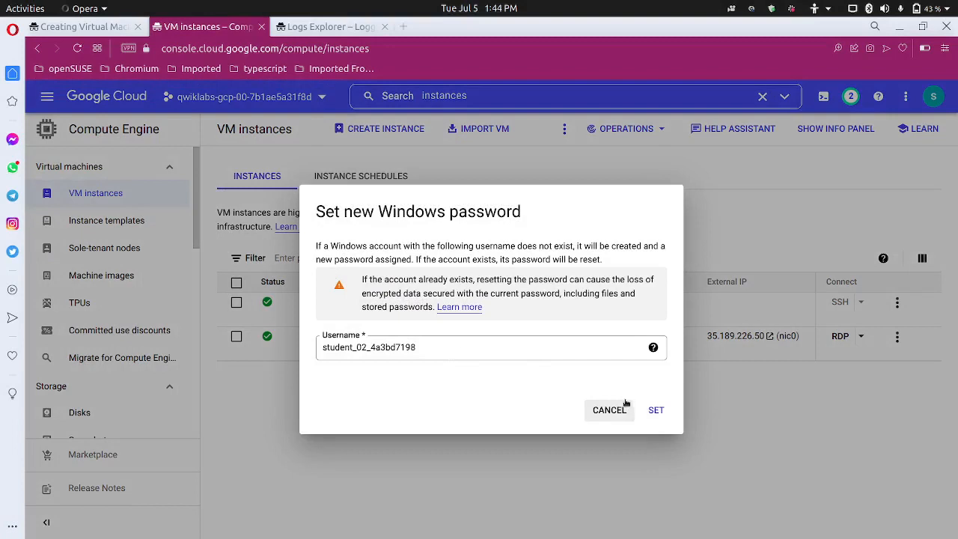
{"action": "left_click", "coordinate": [666, 411]}
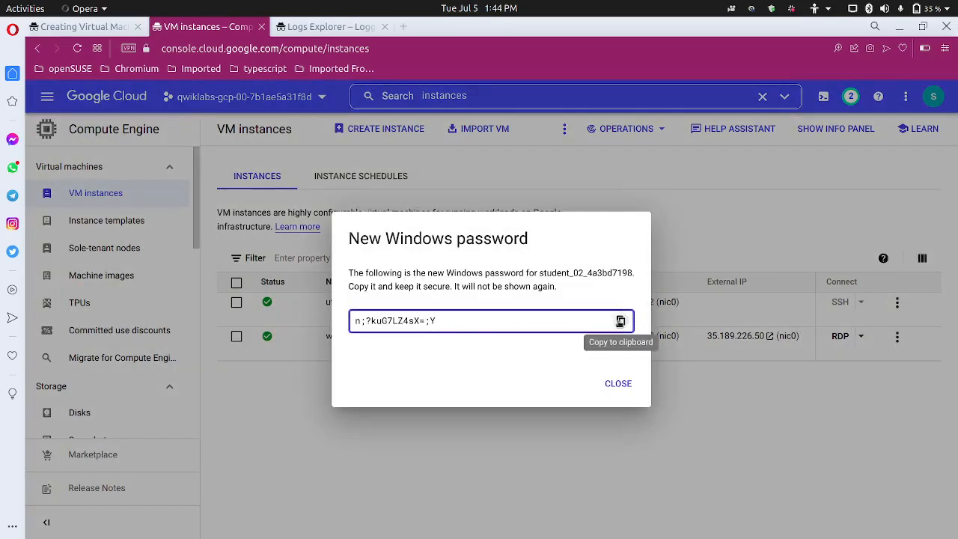
{"action": "left_click", "coordinate": [621, 321]}
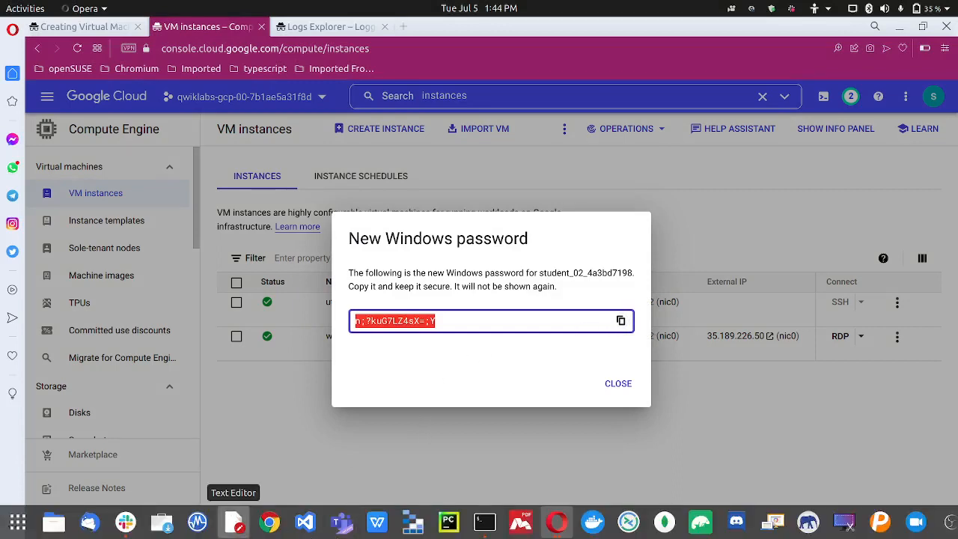
{"action": "left_click", "coordinate": [233, 521]}
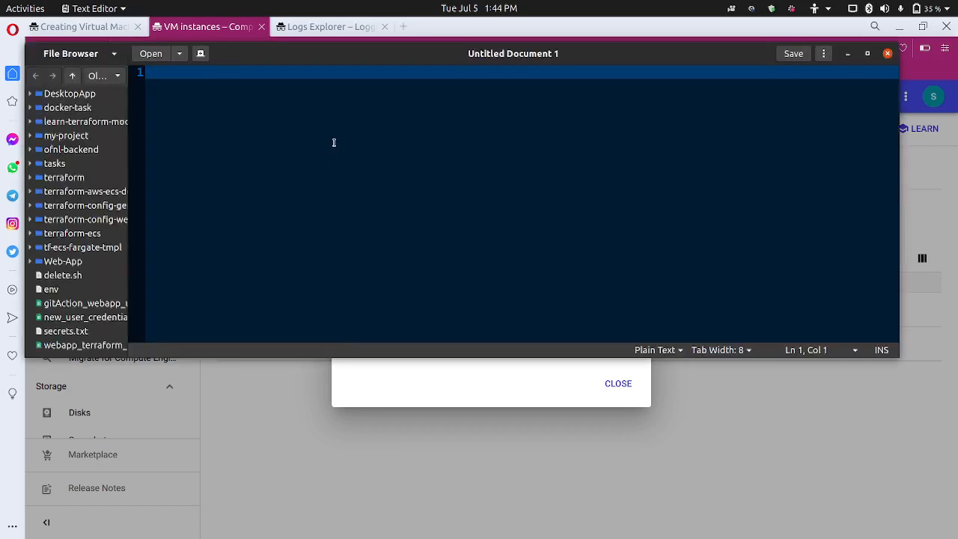
Paste the new Windows password into the notes, minimize the editor, and close the password dialog
{"action": "key", "text": "ctrl+v"}
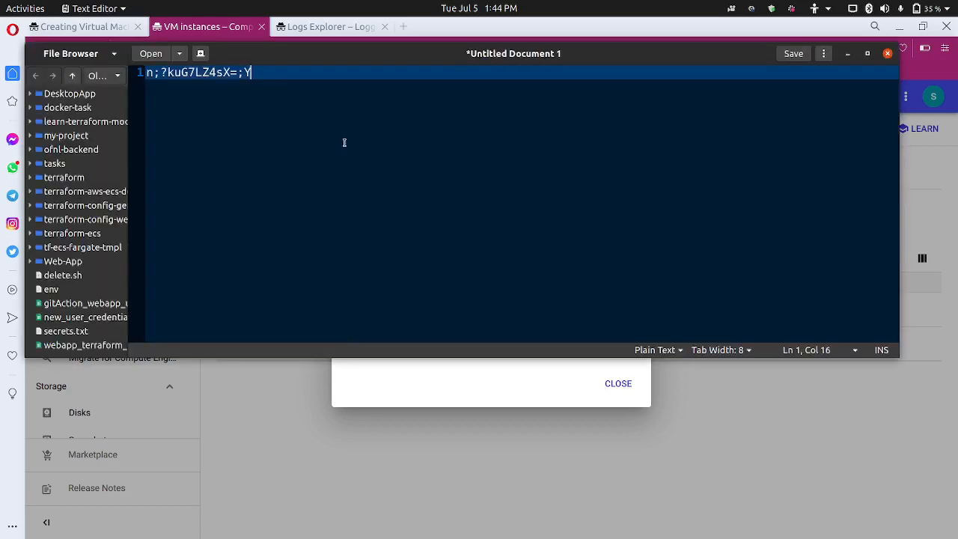
{"action": "left_click", "coordinate": [848, 54]}
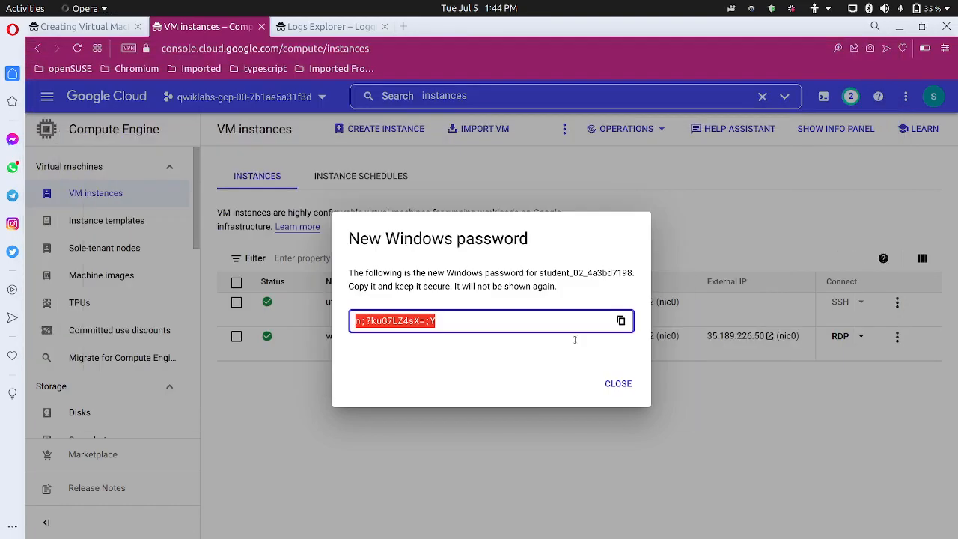
{"action": "left_click", "coordinate": [618, 383]}
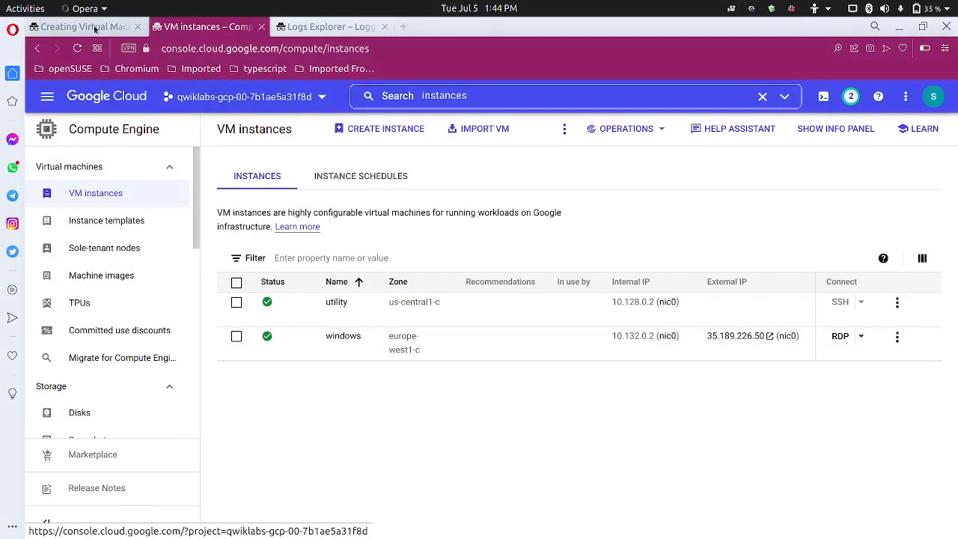
Run Check my progress in the lab so the Windows VM task shows Assessment Completed
{"action": "left_click", "coordinate": [98, 27]}
{"action": "scroll", "coordinate": [336, 358], "scroll_direction": "down", "scroll_amount": 1}
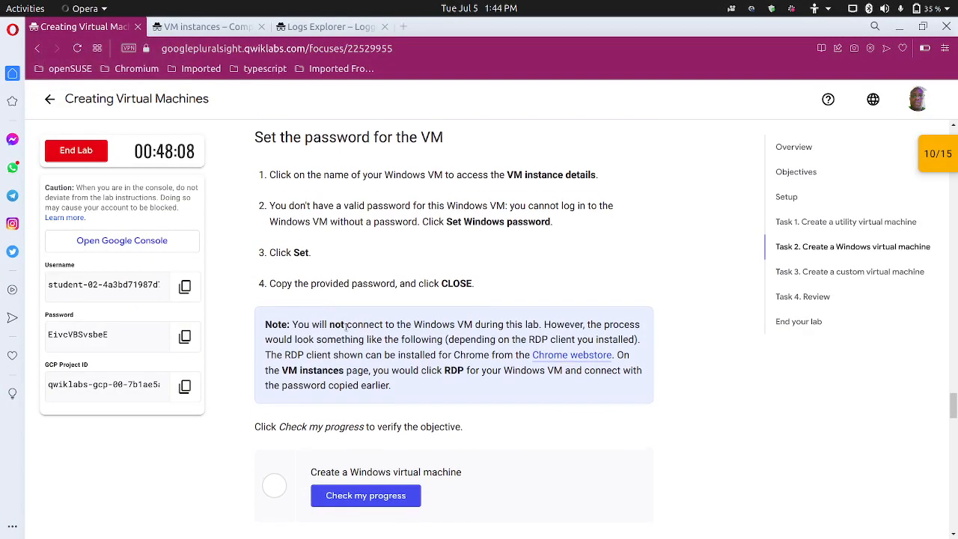
{"action": "scroll", "coordinate": [346, 326], "scroll_direction": "down", "scroll_amount": 4}
{"action": "left_click", "coordinate": [364, 367]}
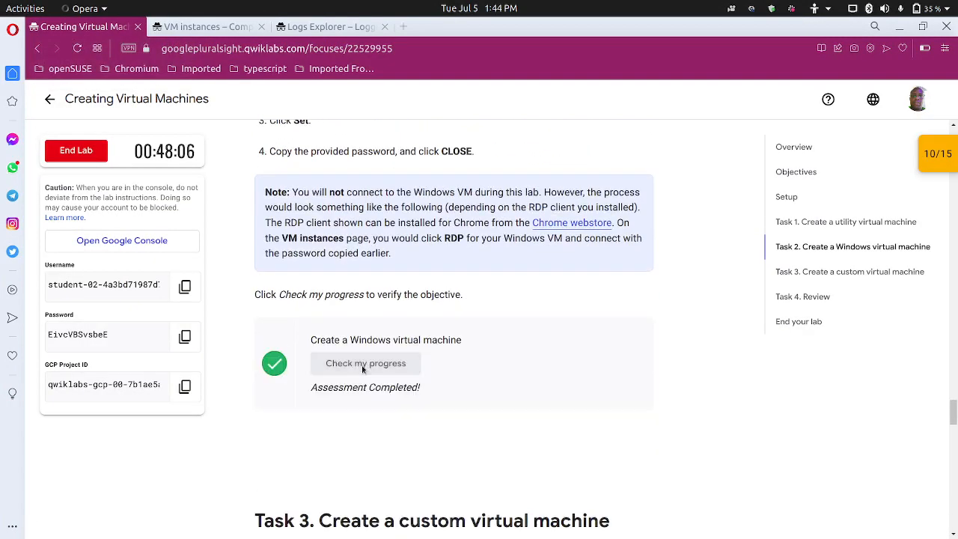
Review Task 3's required custom VM settings, then return to the VM instances list
{"action": "scroll", "coordinate": [356, 453], "scroll_direction": "down", "scroll_amount": 1}
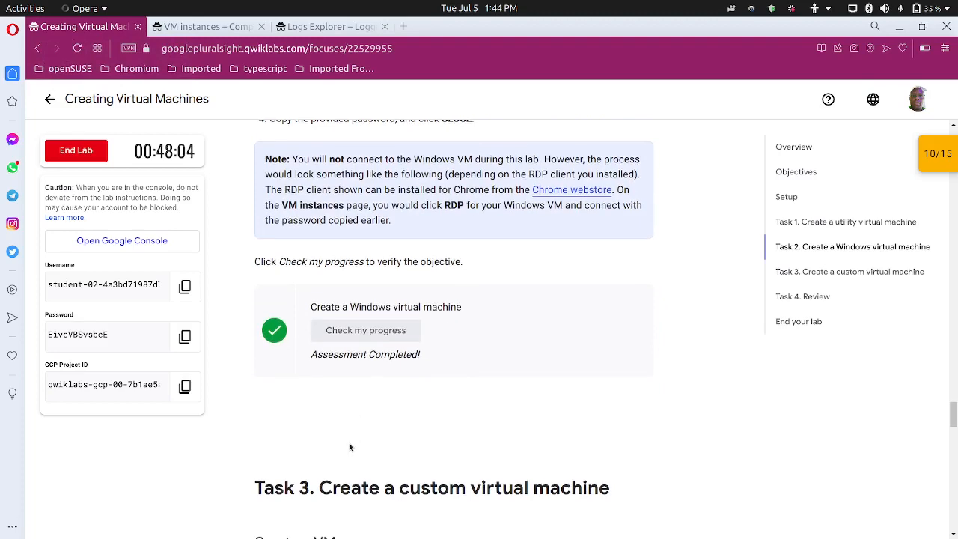
{"action": "scroll", "coordinate": [351, 446], "scroll_direction": "down", "scroll_amount": 8}
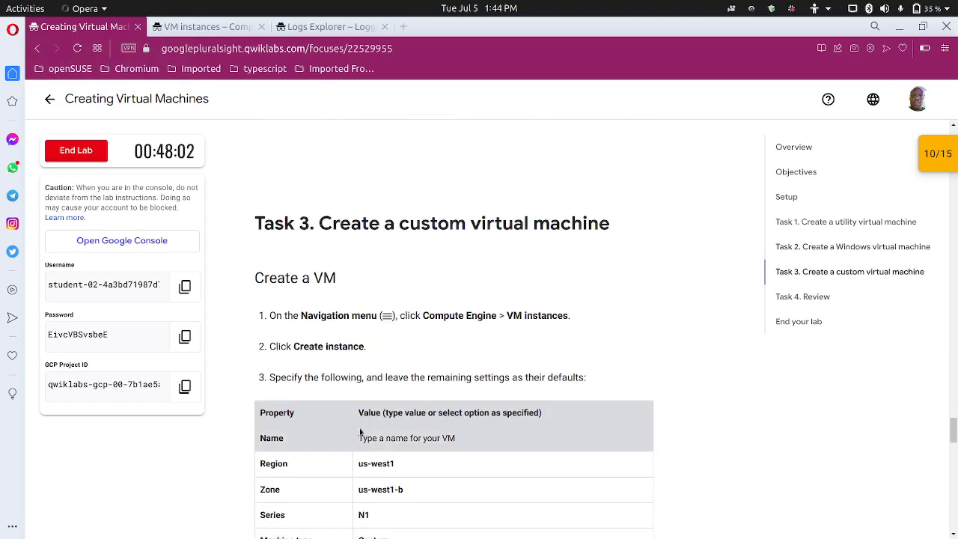
{"action": "scroll", "coordinate": [374, 359], "scroll_direction": "down", "scroll_amount": 2}
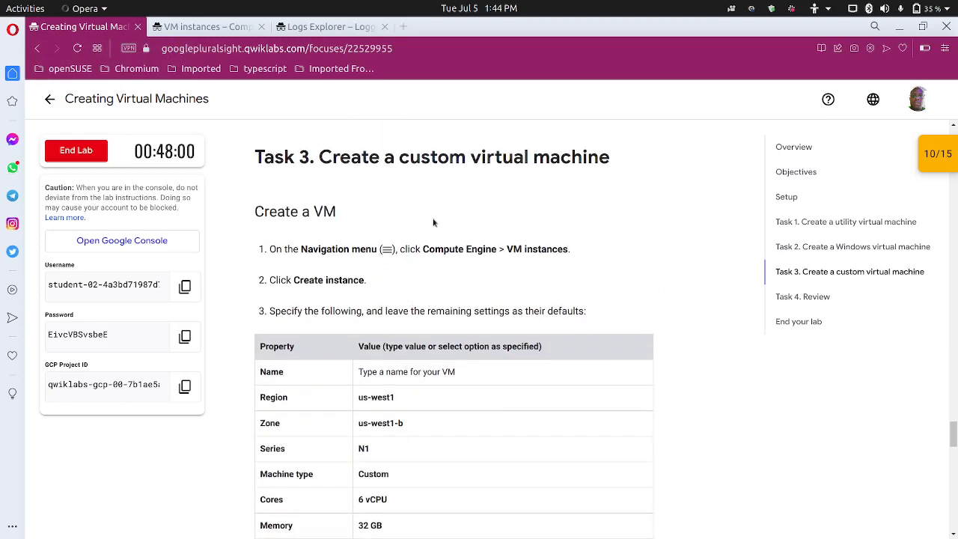
{"action": "scroll", "coordinate": [433, 222], "scroll_direction": "down", "scroll_amount": 2}
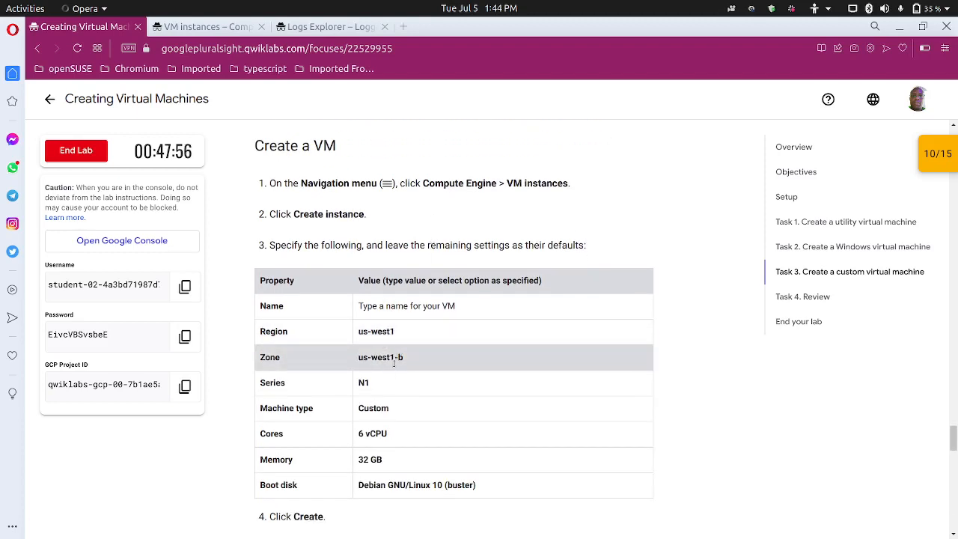
{"action": "scroll", "coordinate": [390, 408], "scroll_direction": "down", "scroll_amount": 1}
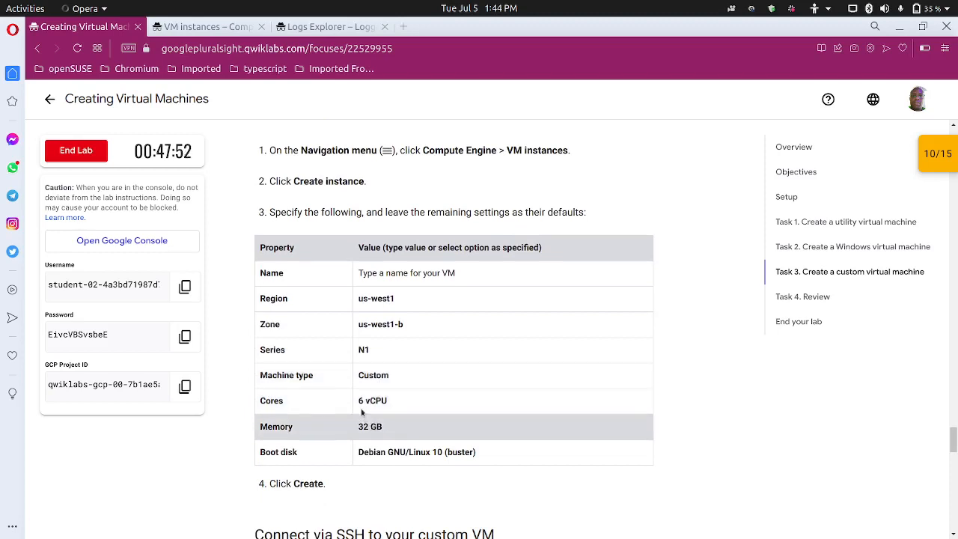
{"action": "left_click", "coordinate": [206, 26]}
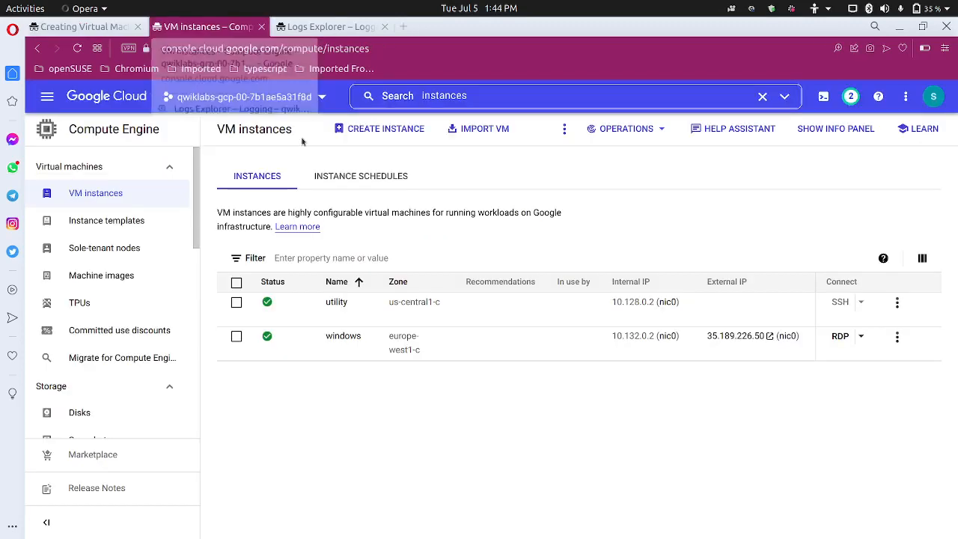
Start a new VM instance and rename it from instance-1 to custom
{"action": "left_click", "coordinate": [387, 131]}
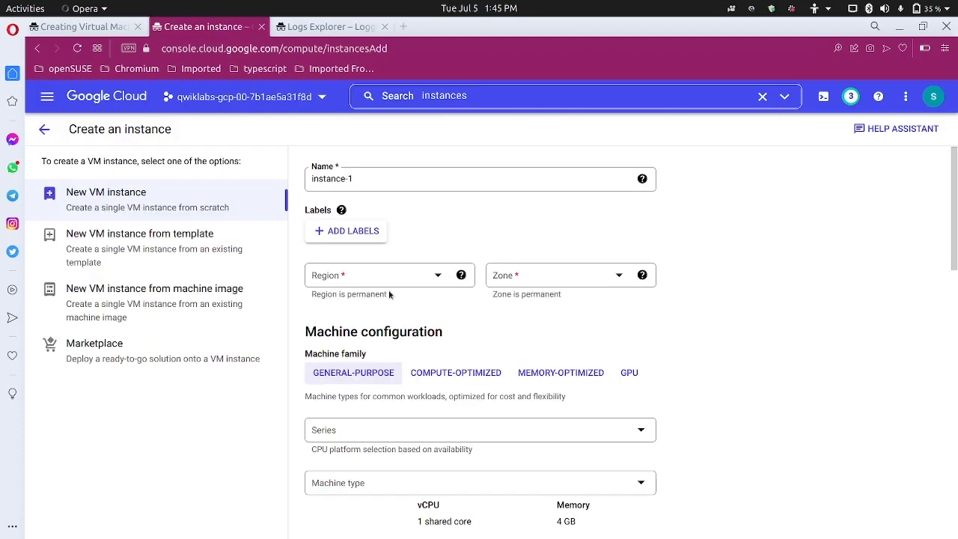
{"action": "left_click_drag", "start_coordinate": [377, 184], "coordinate": [289, 184]}
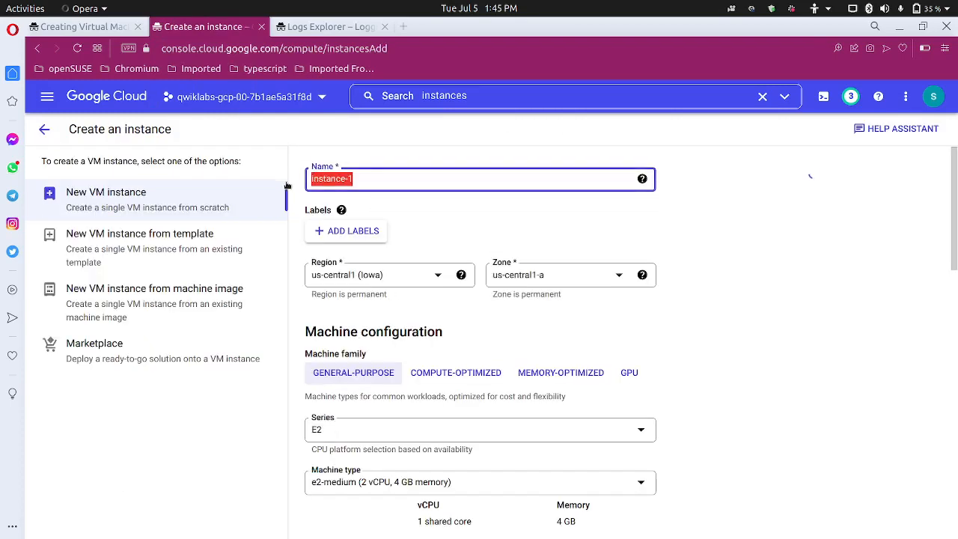
{"action": "type", "text": "cu"}
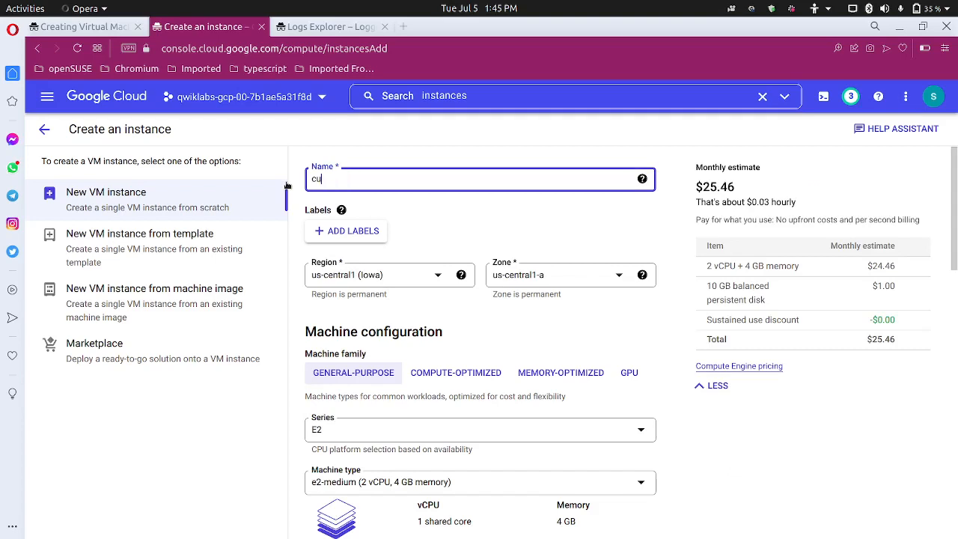
{"action": "type", "text": "stom"}
Place the instance in region europe-west1 (Belgium), zone europe-west1-b
{"action": "left_click", "coordinate": [378, 278]}
{"action": "scroll", "coordinate": [401, 358], "scroll_direction": "down", "scroll_amount": 8}
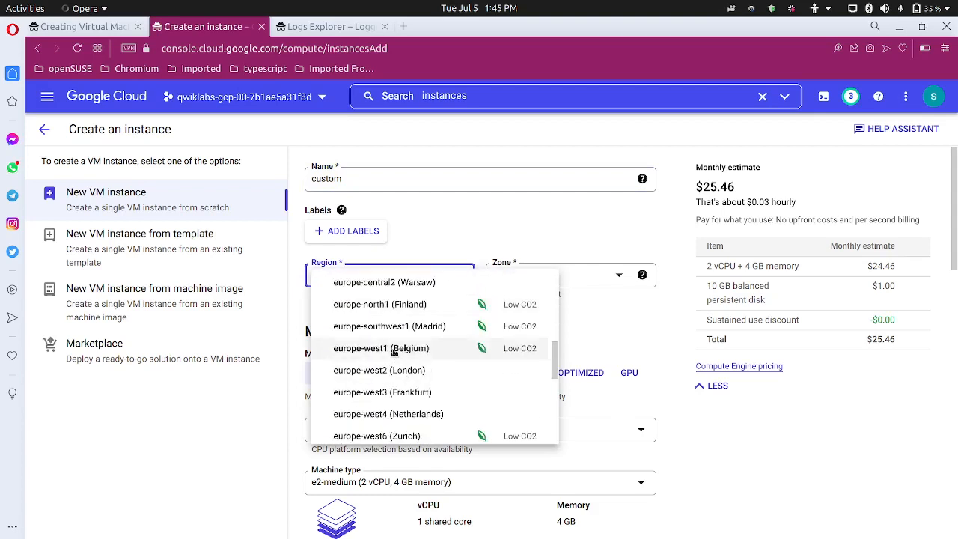
{"action": "left_click", "coordinate": [399, 348]}
{"action": "left_click", "coordinate": [536, 283]}
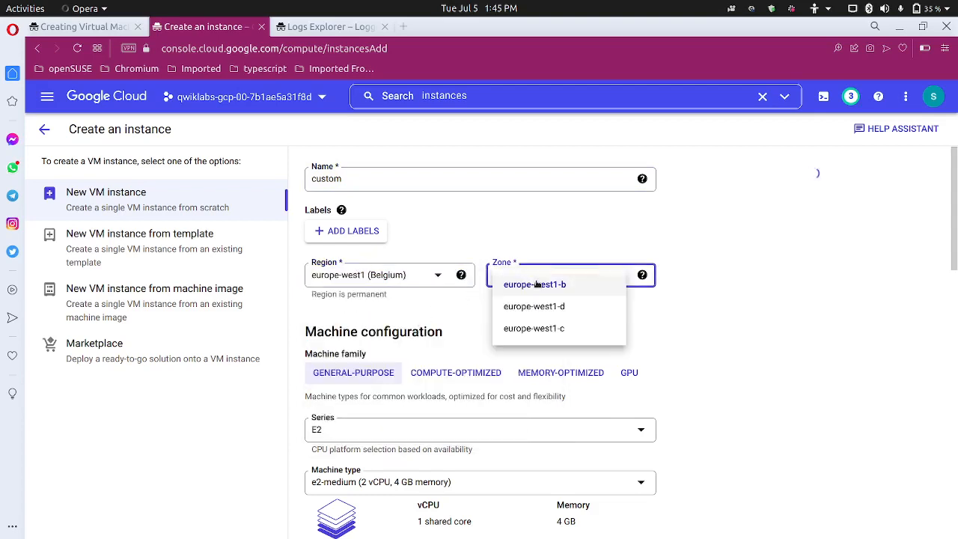
{"action": "left_click", "coordinate": [546, 217]}
{"action": "left_click", "coordinate": [78, 28]}
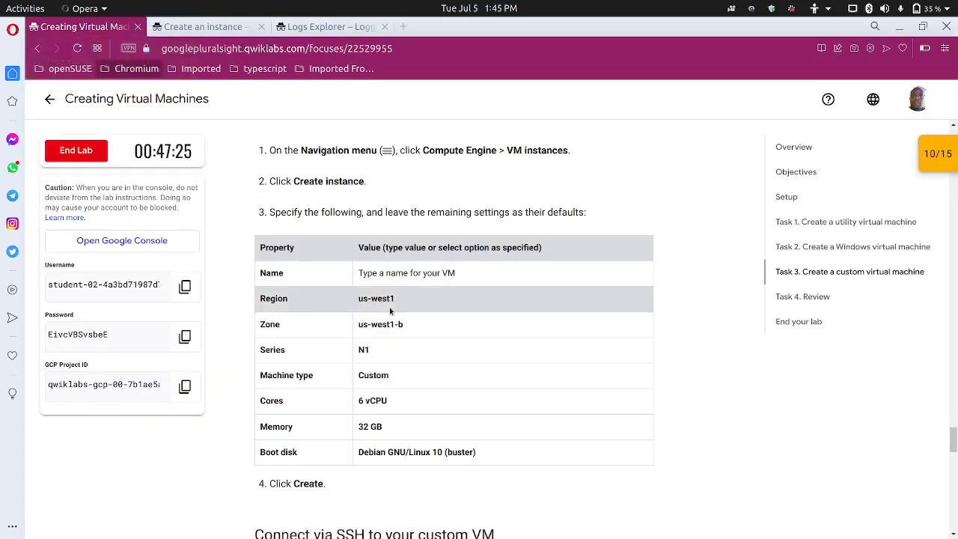
Set the new instance's machine series to N1
{"action": "left_click", "coordinate": [224, 27]}
{"action": "scroll", "coordinate": [353, 317], "scroll_direction": "down", "scroll_amount": 3}
{"action": "left_click", "coordinate": [350, 303]}
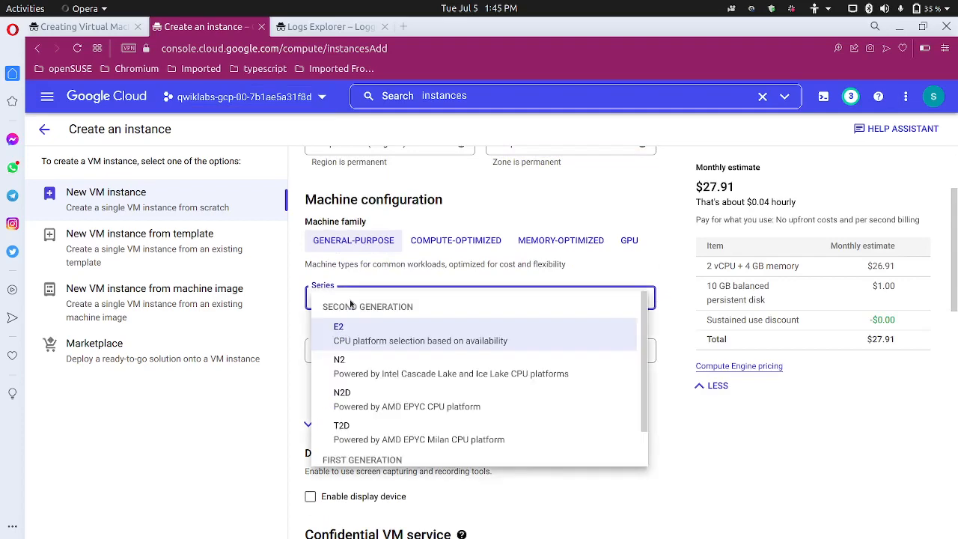
{"action": "scroll", "coordinate": [407, 423], "scroll_direction": "down", "scroll_amount": 1}
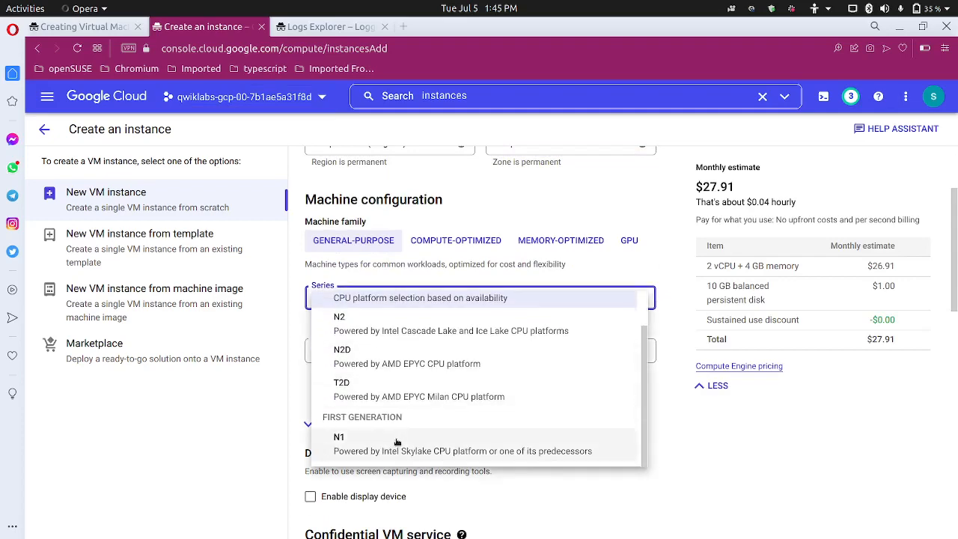
{"action": "left_click", "coordinate": [396, 442]}
Scroll through the rest of the instance form, then return to the lab's Task 3 settings
{"action": "scroll", "coordinate": [397, 439], "scroll_direction": "down", "scroll_amount": 5}
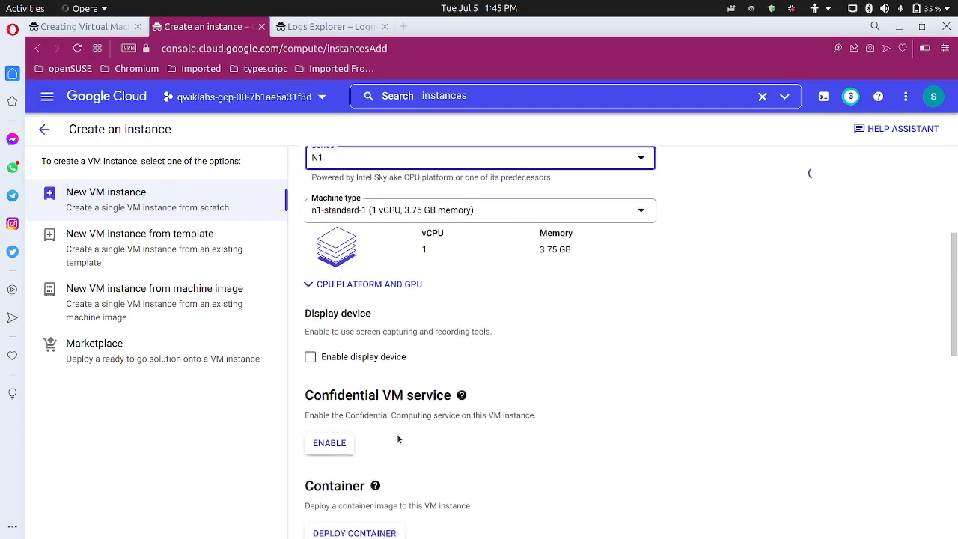
{"action": "scroll", "coordinate": [399, 439], "scroll_direction": "down", "scroll_amount": 2}
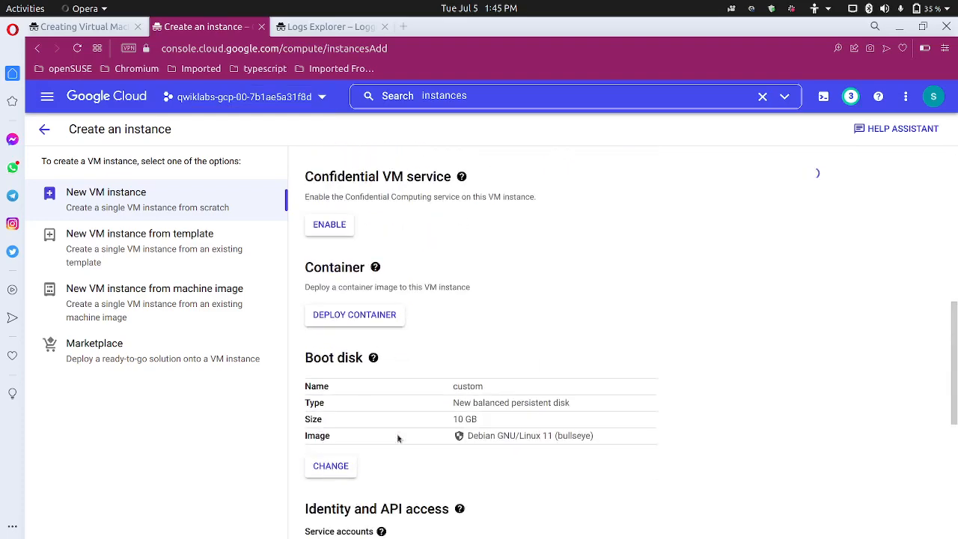
{"action": "scroll", "coordinate": [398, 439], "scroll_direction": "down", "scroll_amount": 1}
{"action": "scroll", "coordinate": [398, 438], "scroll_direction": "down", "scroll_amount": 3}
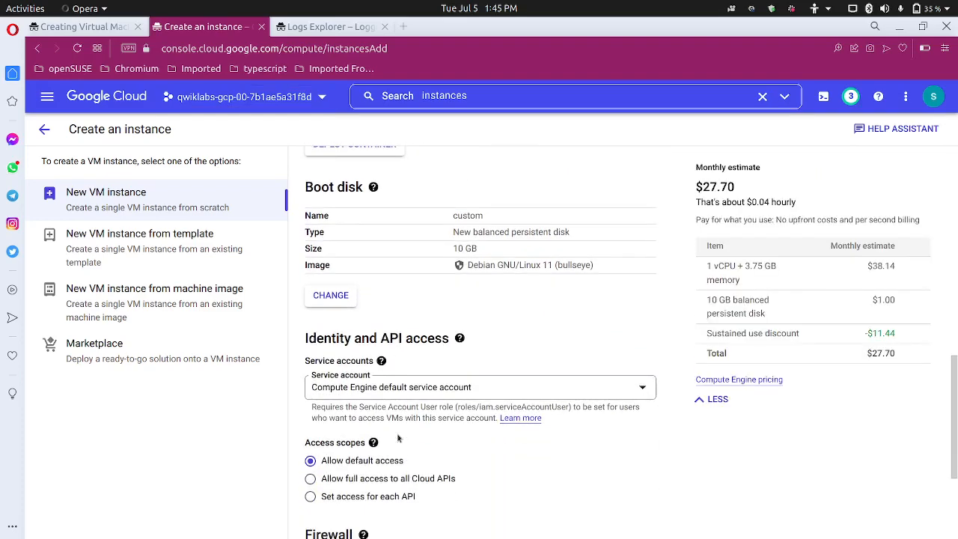
{"action": "scroll", "coordinate": [398, 438], "scroll_direction": "up", "scroll_amount": 5}
{"action": "scroll", "coordinate": [398, 438], "scroll_direction": "up", "scroll_amount": 1}
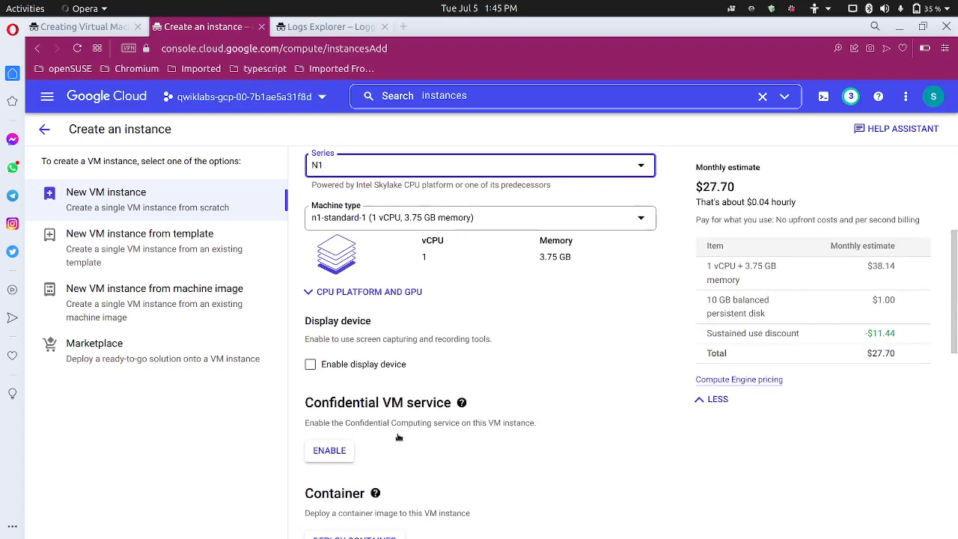
{"action": "scroll", "coordinate": [398, 439], "scroll_direction": "up", "scroll_amount": 1}
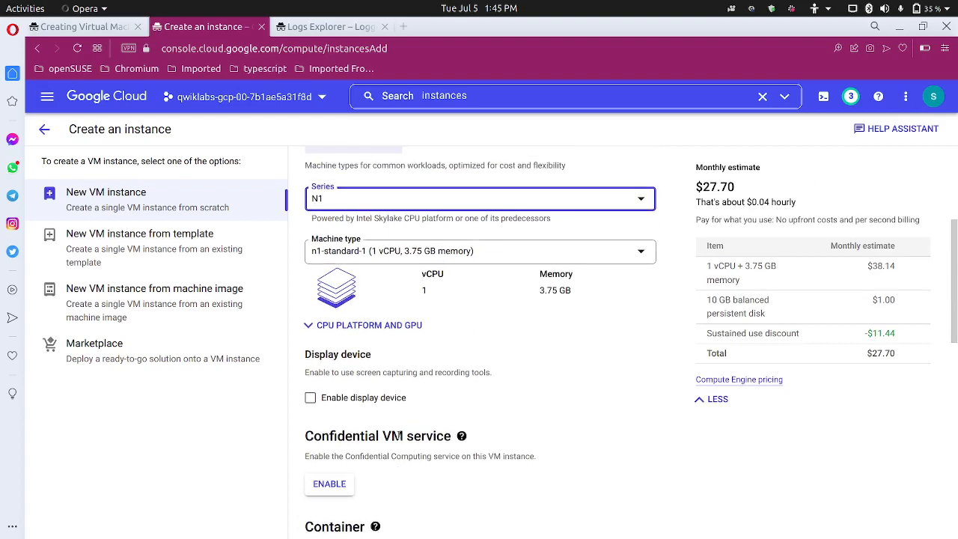
{"action": "scroll", "coordinate": [391, 430], "scroll_direction": "up", "scroll_amount": 1}
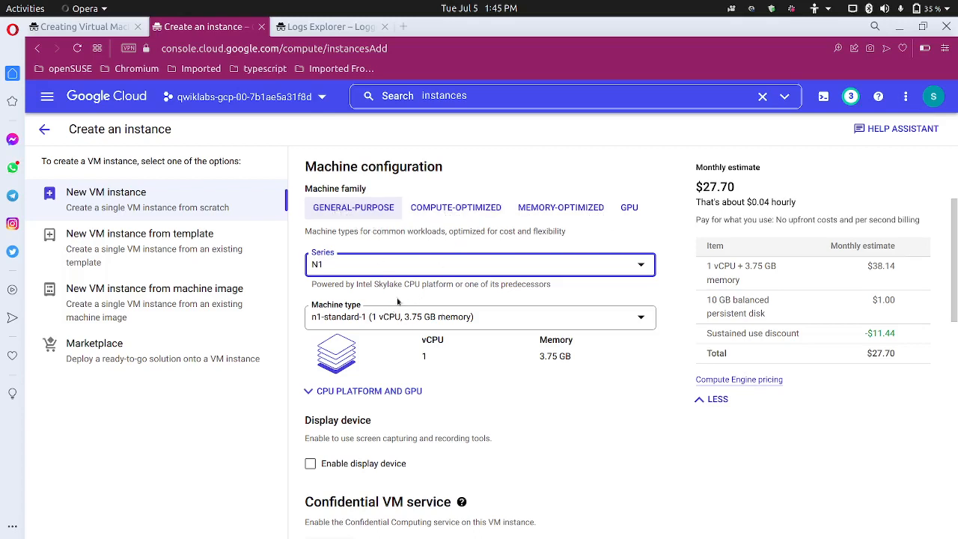
{"action": "scroll", "coordinate": [454, 363], "scroll_direction": "down", "scroll_amount": 1}
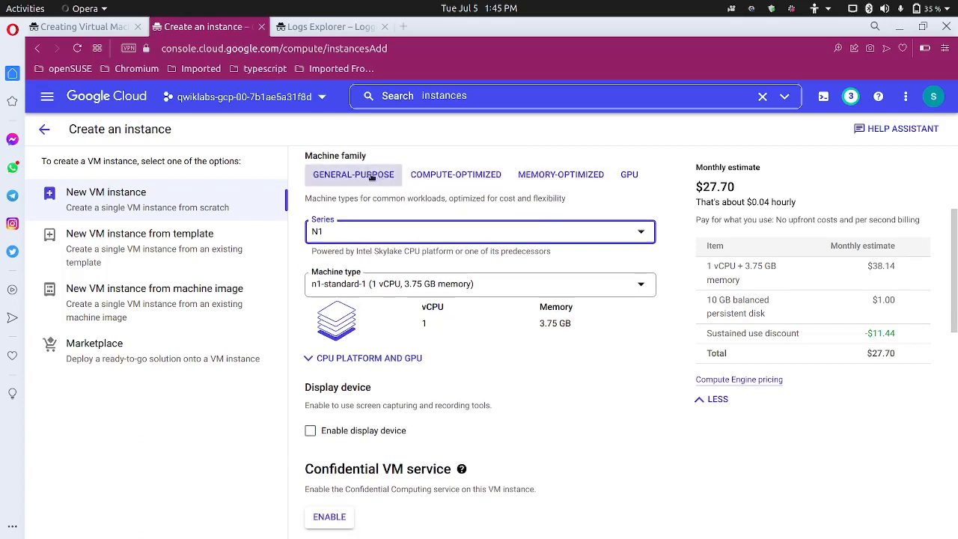
{"action": "scroll", "coordinate": [424, 321], "scroll_direction": "down", "scroll_amount": 3}
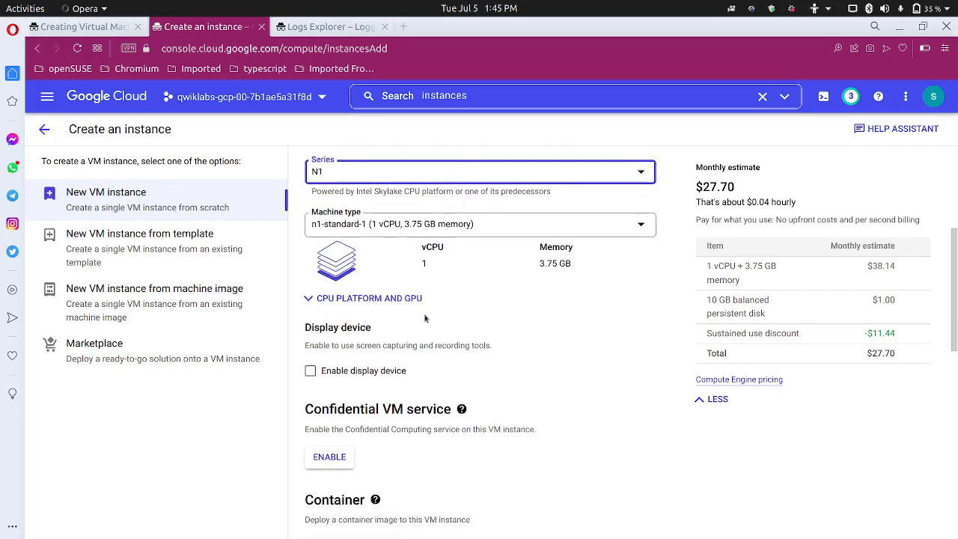
{"action": "scroll", "coordinate": [425, 318], "scroll_direction": "down", "scroll_amount": 2}
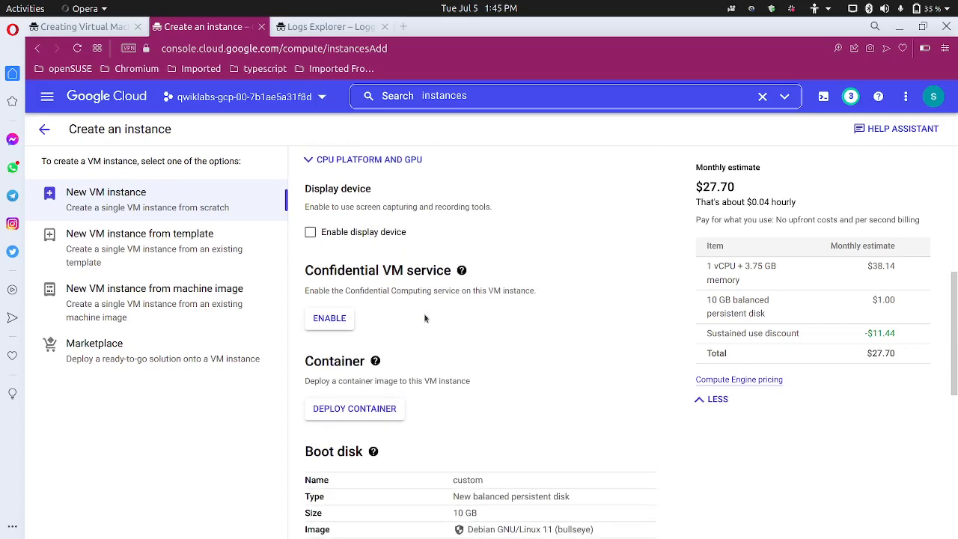
{"action": "scroll", "coordinate": [424, 318], "scroll_direction": "down", "scroll_amount": 2}
{"action": "left_click", "coordinate": [73, 26]}
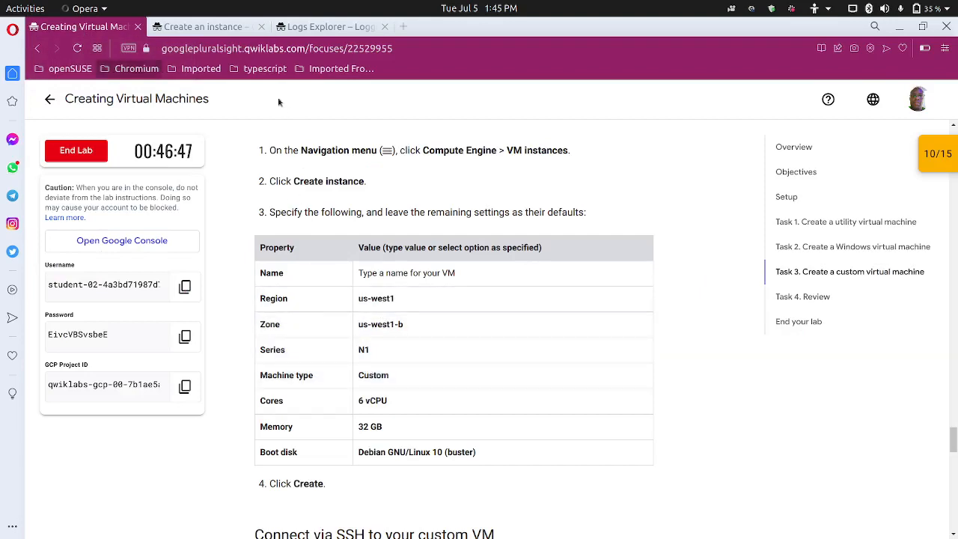
Compare the instance form against the lab's required VM settings
{"action": "left_click", "coordinate": [233, 28]}
{"action": "scroll", "coordinate": [424, 316], "scroll_direction": "up", "scroll_amount": 5}
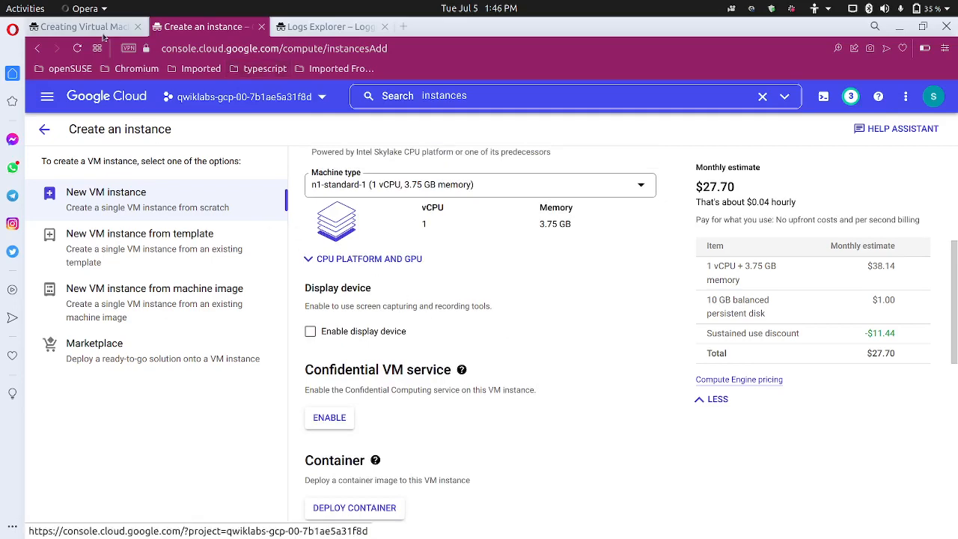
{"action": "left_click", "coordinate": [83, 26]}
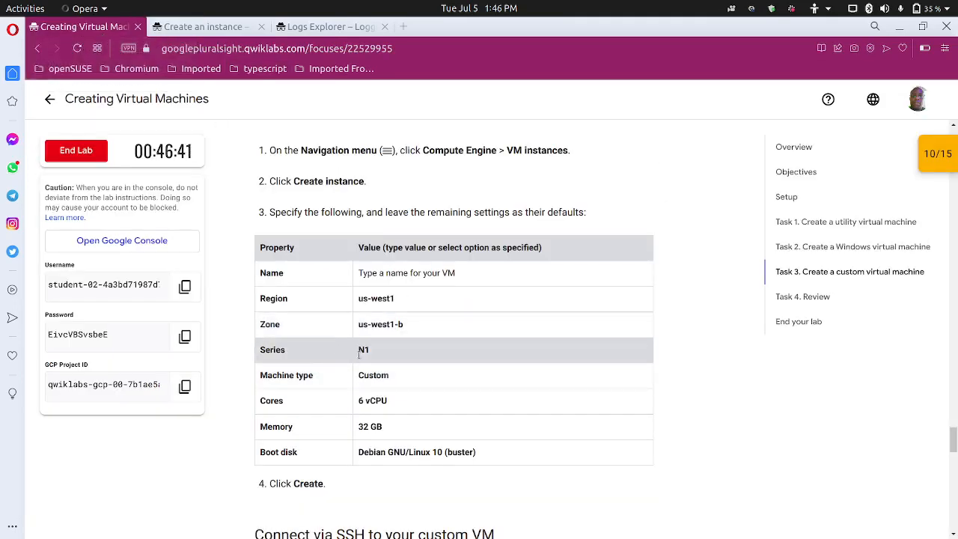
{"action": "left_click", "coordinate": [214, 27]}
{"action": "scroll", "coordinate": [382, 313], "scroll_direction": "up", "scroll_amount": 2}
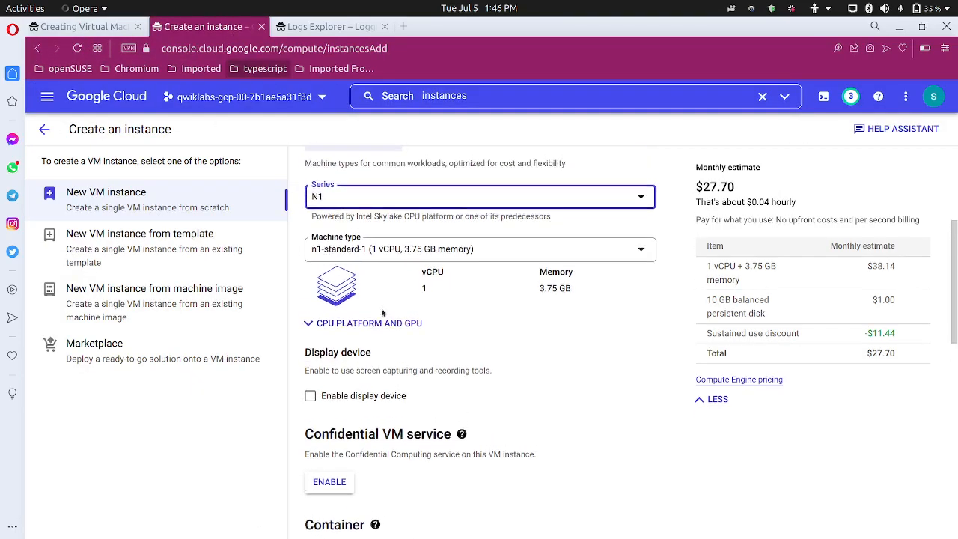
Change the machine type to Custom, still 1 vCPU and 3.75 GB, and recheck the lab
{"action": "left_click", "coordinate": [491, 255]}
{"action": "scroll", "coordinate": [460, 359], "scroll_direction": "down", "scroll_amount": 3}
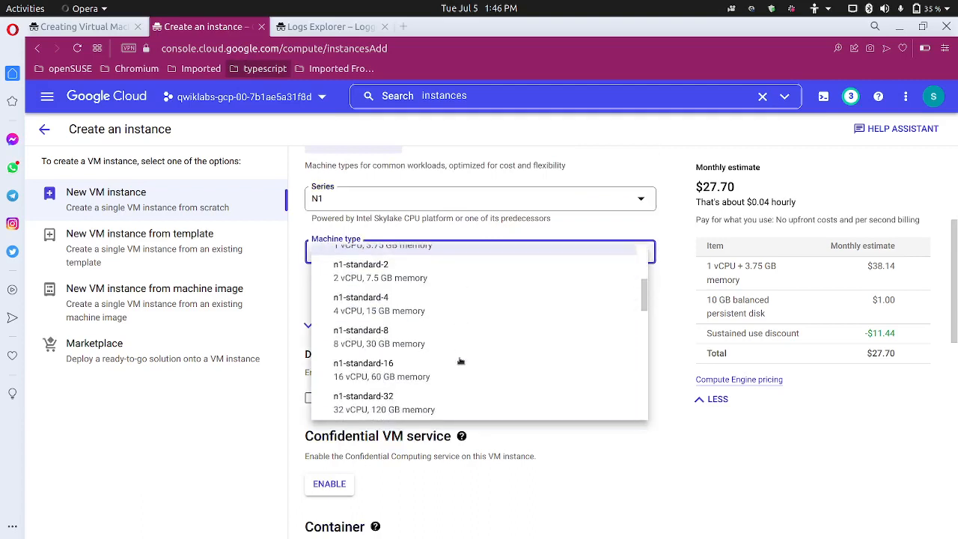
{"action": "scroll", "coordinate": [460, 362], "scroll_direction": "down", "scroll_amount": 8}
{"action": "scroll", "coordinate": [466, 366], "scroll_direction": "up", "scroll_amount": 3}
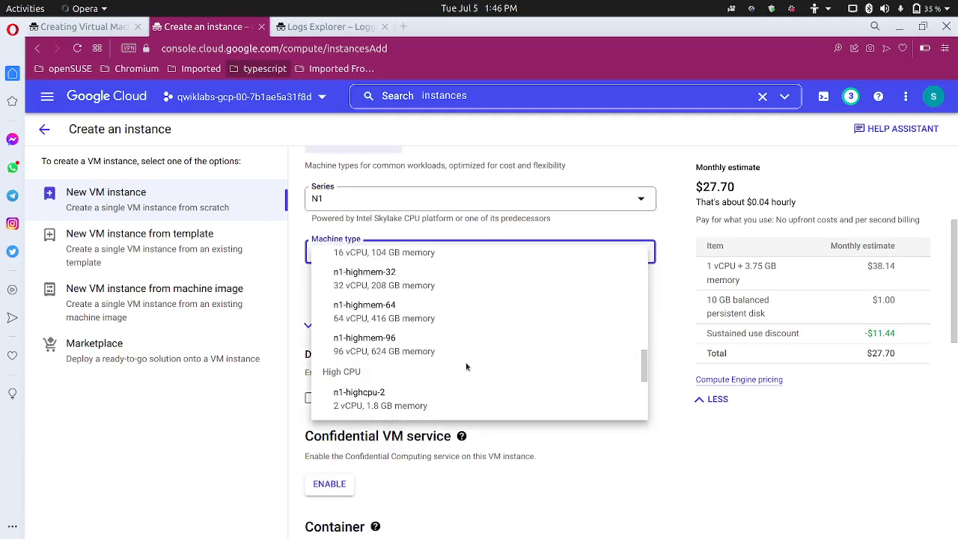
{"action": "scroll", "coordinate": [464, 364], "scroll_direction": "up", "scroll_amount": 10}
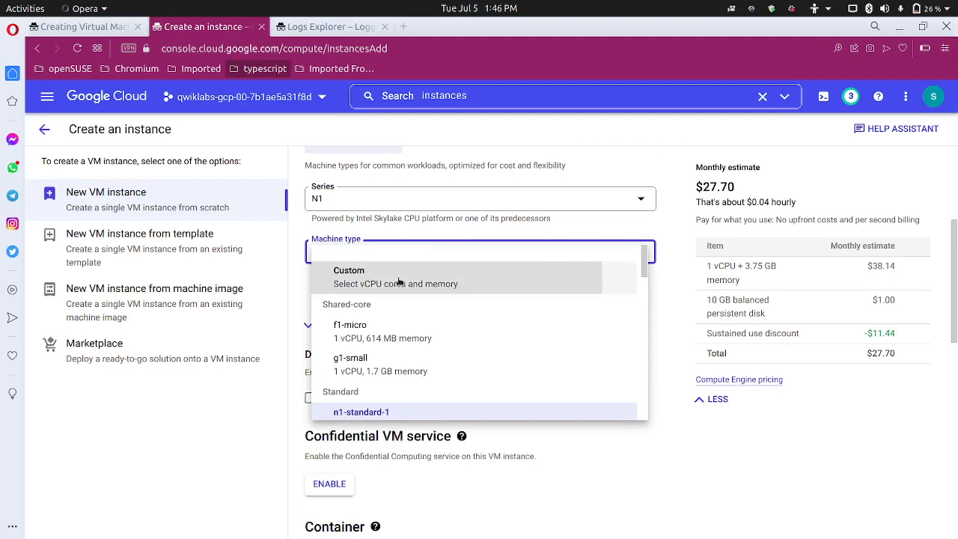
{"action": "left_click", "coordinate": [397, 279]}
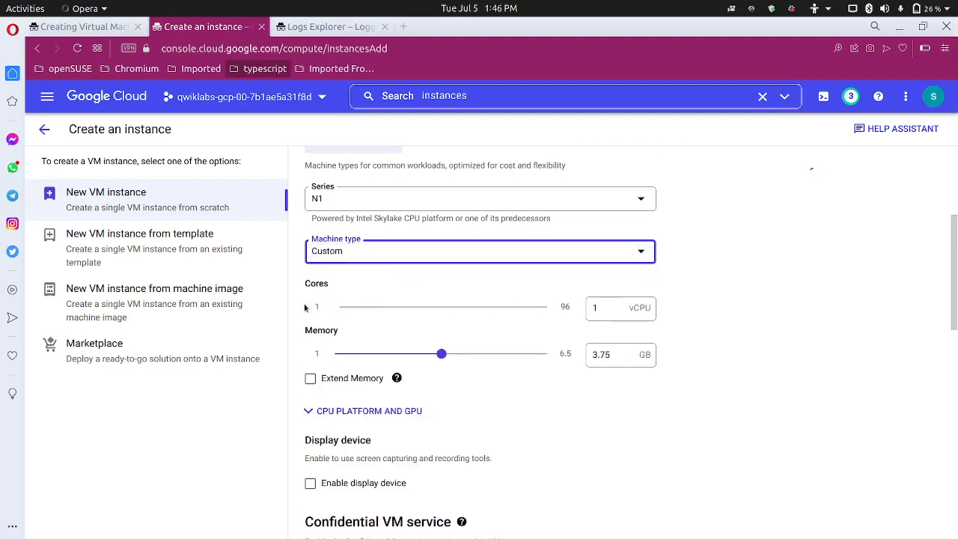
{"action": "left_click", "coordinate": [94, 28]}
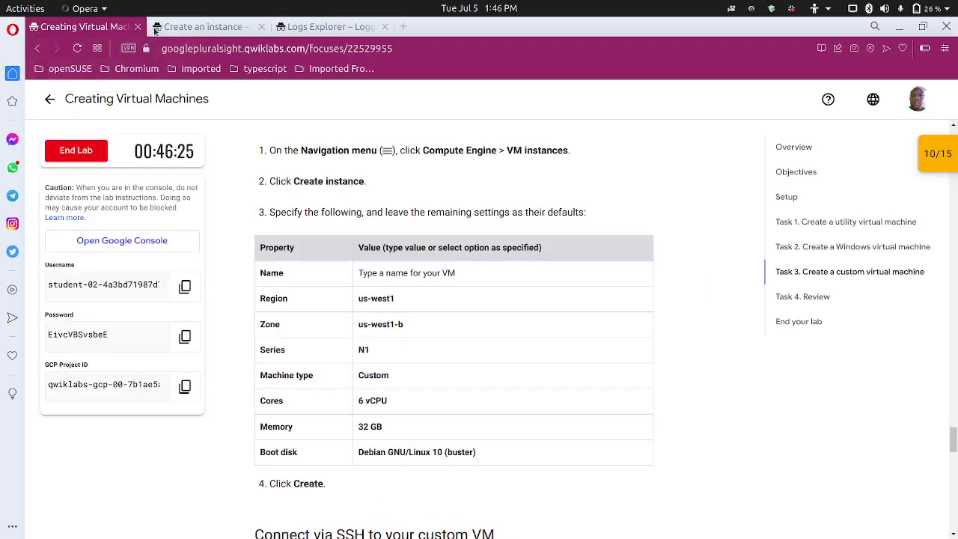
{"action": "left_click", "coordinate": [196, 27]}
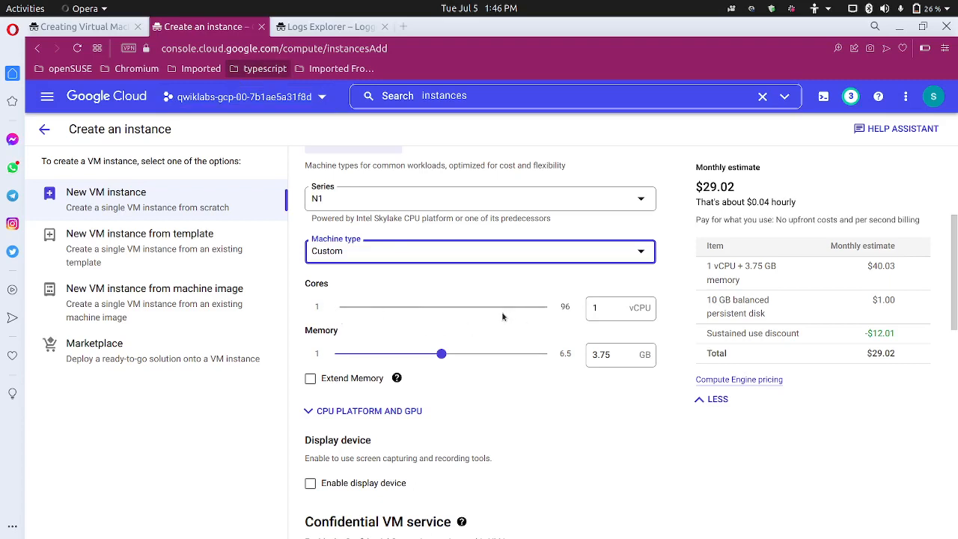
Set the custom machine to 6 cores and 32 GB of memory
{"action": "left_click", "coordinate": [621, 308]}
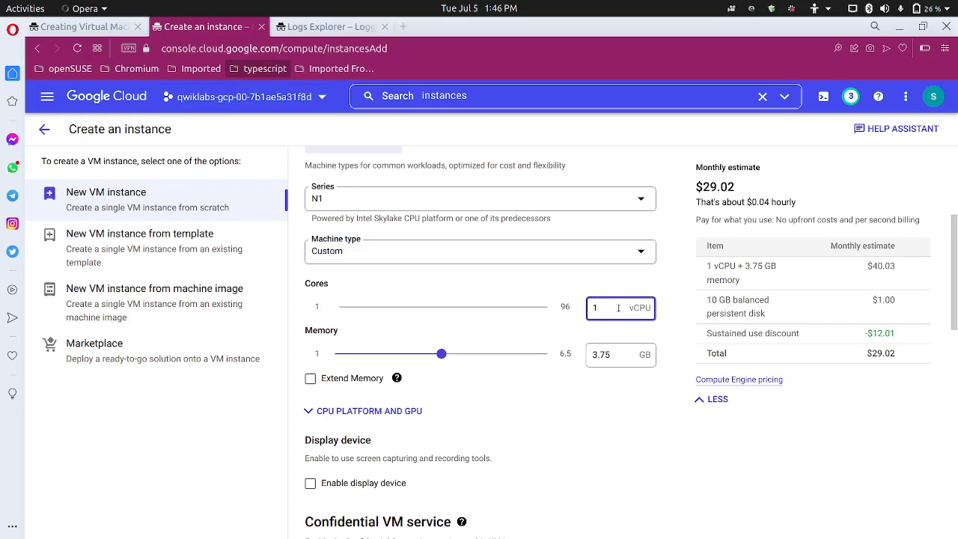
{"action": "key", "text": "BackSpace"}
{"action": "type", "text": "6"}
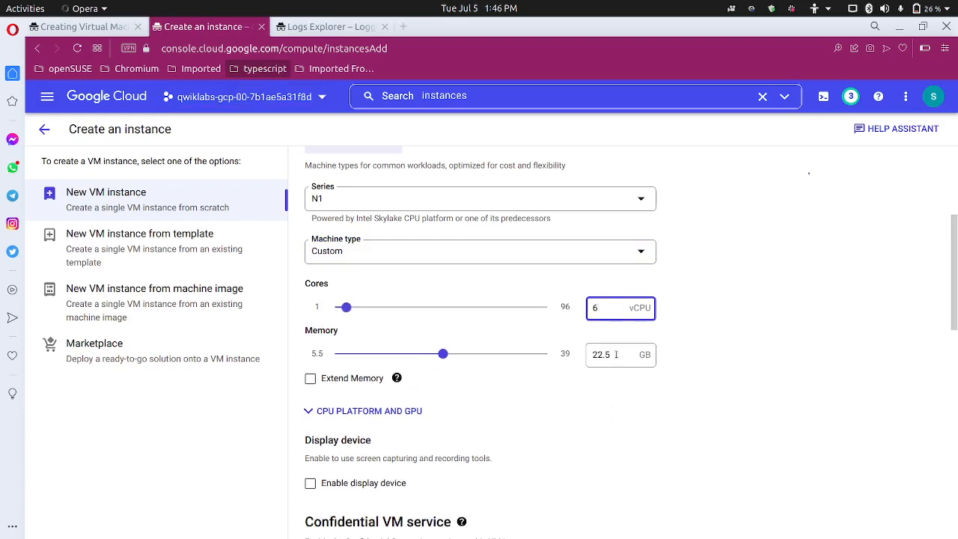
{"action": "left_click_drag", "start_coordinate": [613, 357], "coordinate": [578, 356]}
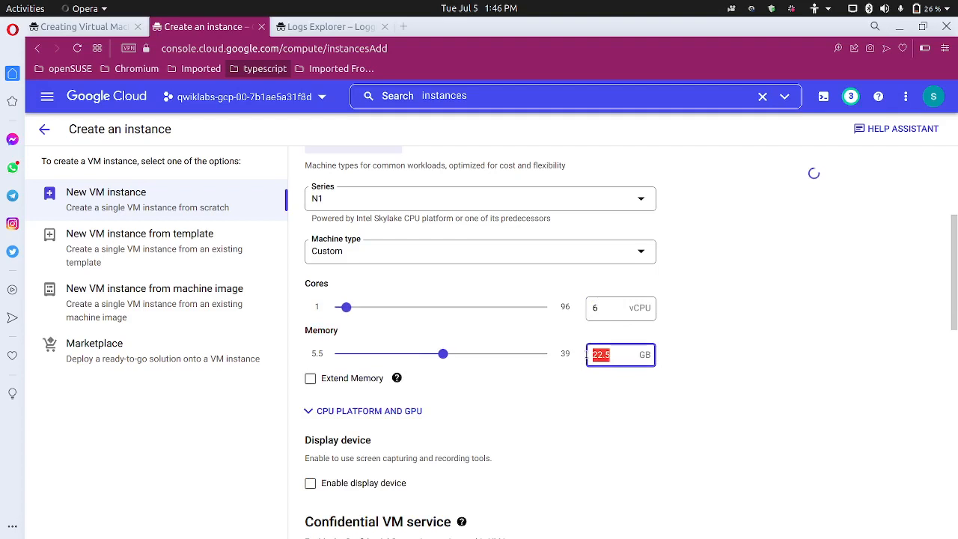
{"action": "type", "text": "32"}
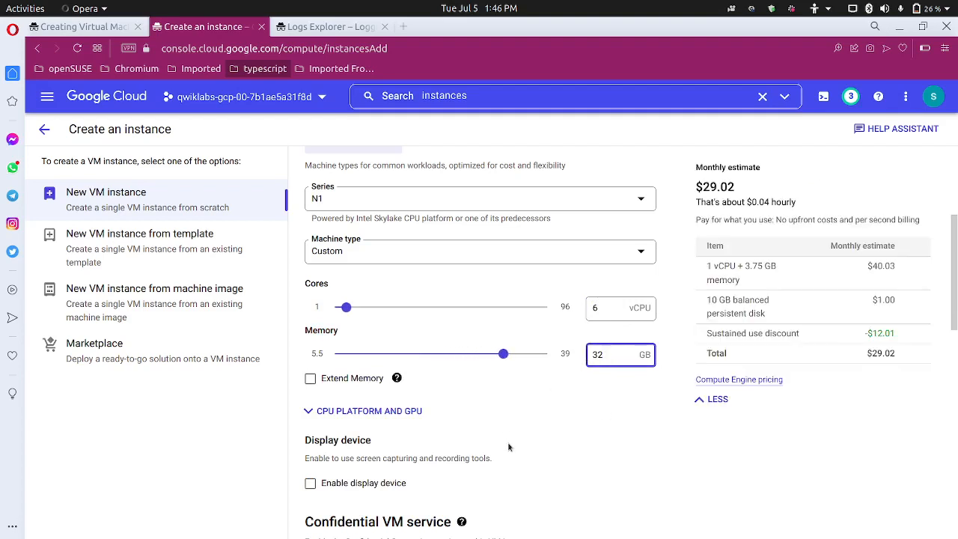
Show the equivalent gcloud command for this 6 vCPU, 32 GB configuration
{"action": "scroll", "coordinate": [509, 445], "scroll_direction": "down", "scroll_amount": 7}
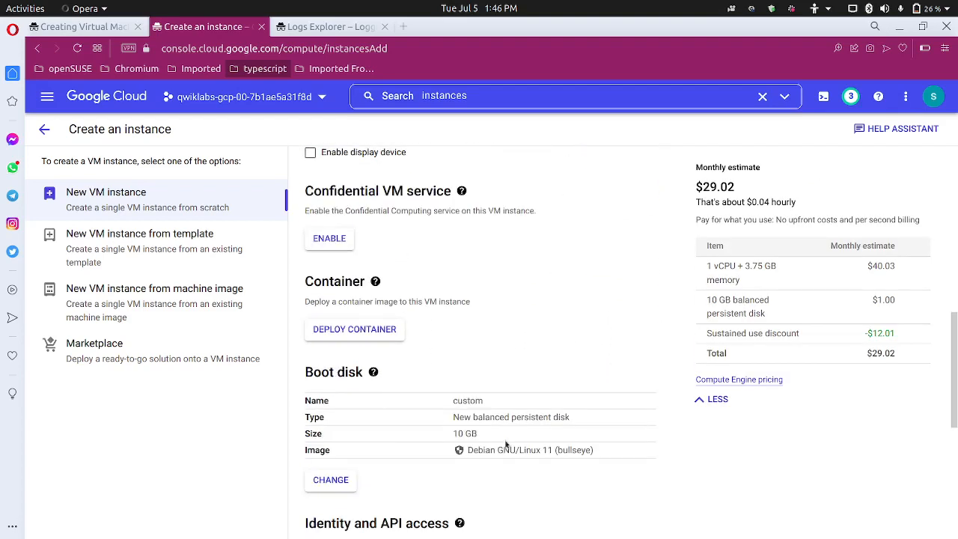
{"action": "scroll", "coordinate": [505, 443], "scroll_direction": "down", "scroll_amount": 3}
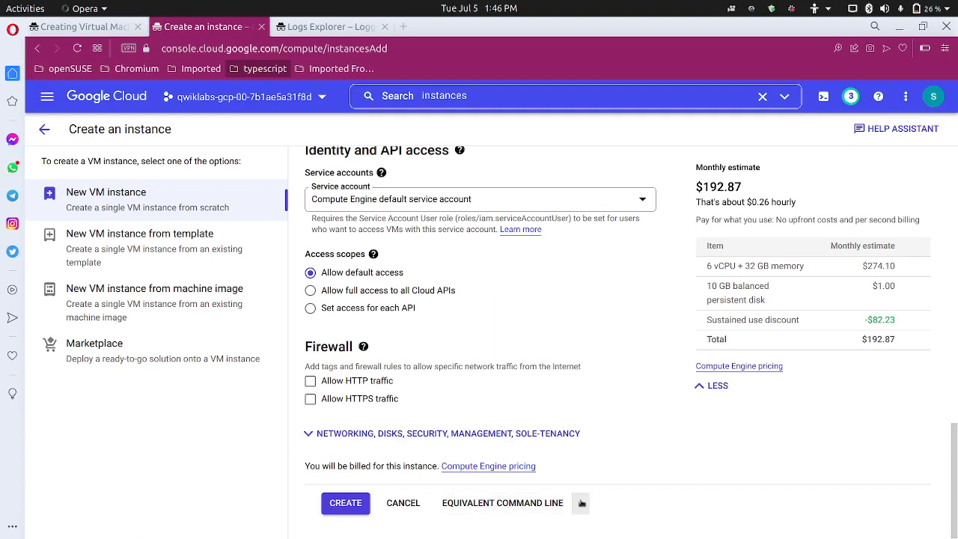
{"action": "left_click", "coordinate": [582, 503]}
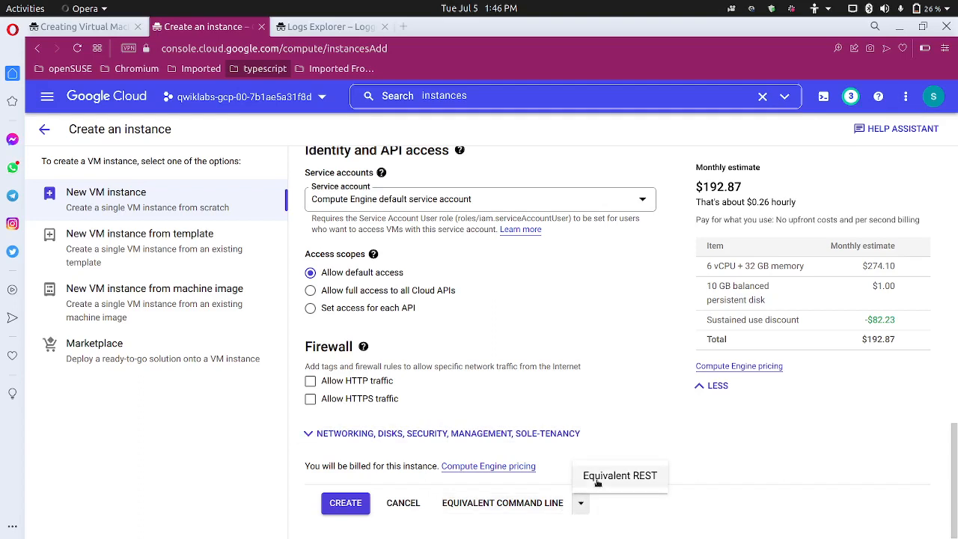
{"action": "left_click", "coordinate": [558, 504]}
{"action": "left_click", "coordinate": [558, 505]}
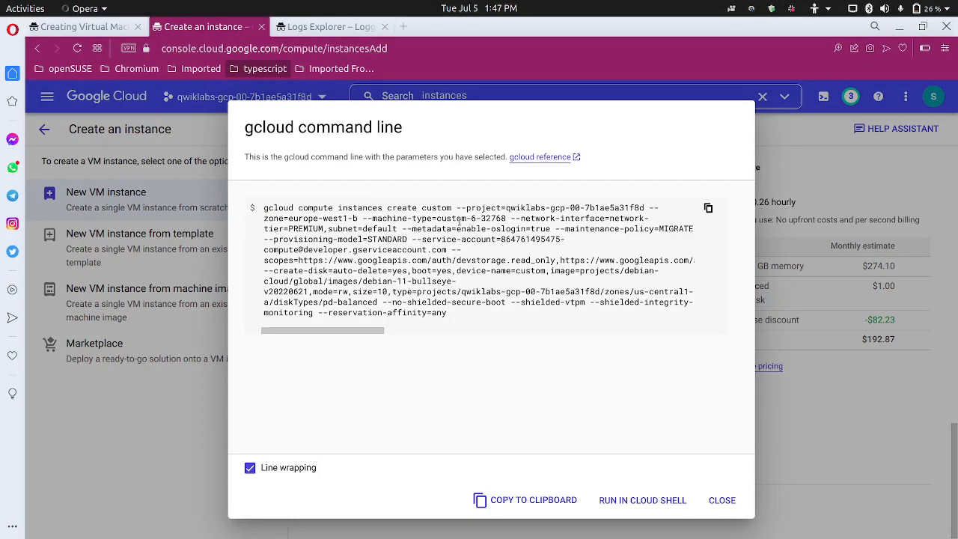
Copy the --machine-type=custom-6-32768 flag from the gcloud command and switch to Text Editor
{"action": "triple_click", "coordinate": [362, 217]}
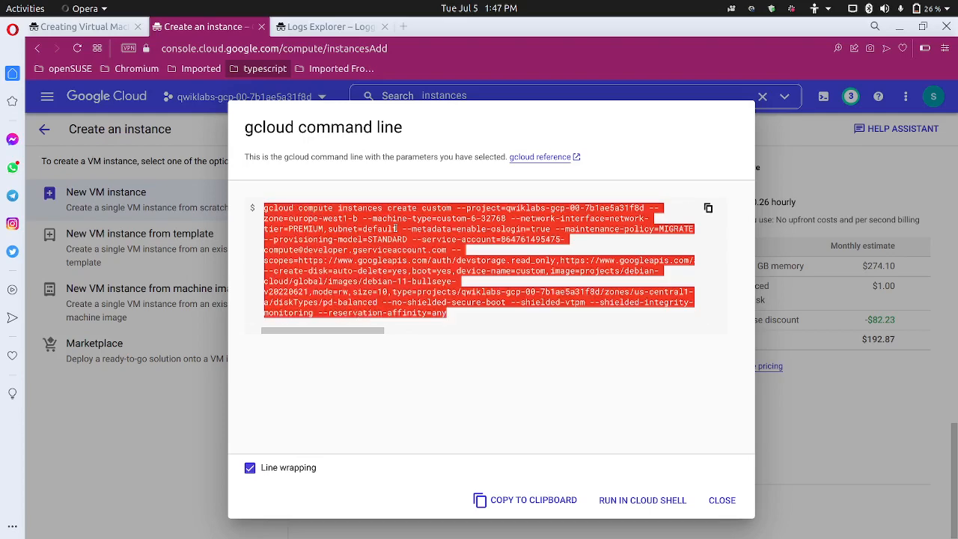
{"action": "left_click", "coordinate": [383, 224]}
{"action": "left_click_drag", "start_coordinate": [361, 217], "coordinate": [511, 218]}
{"action": "key", "text": "ctrl+c"}
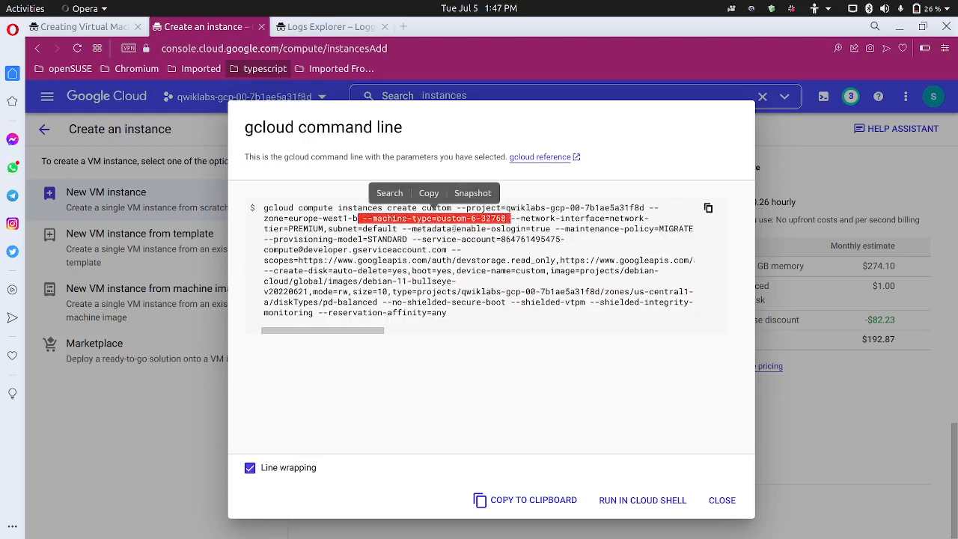
{"action": "left_click", "coordinate": [429, 193]}
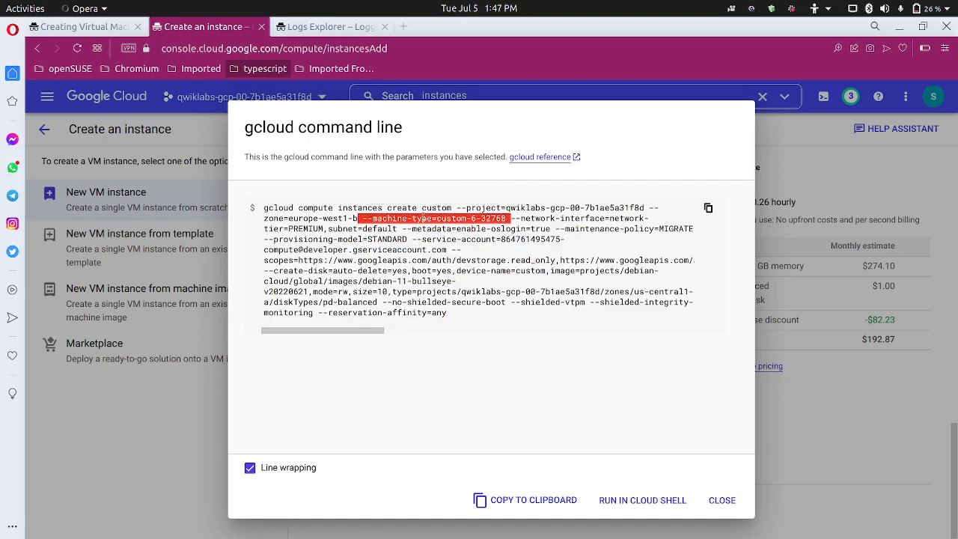
{"action": "left_click", "coordinate": [234, 533]}
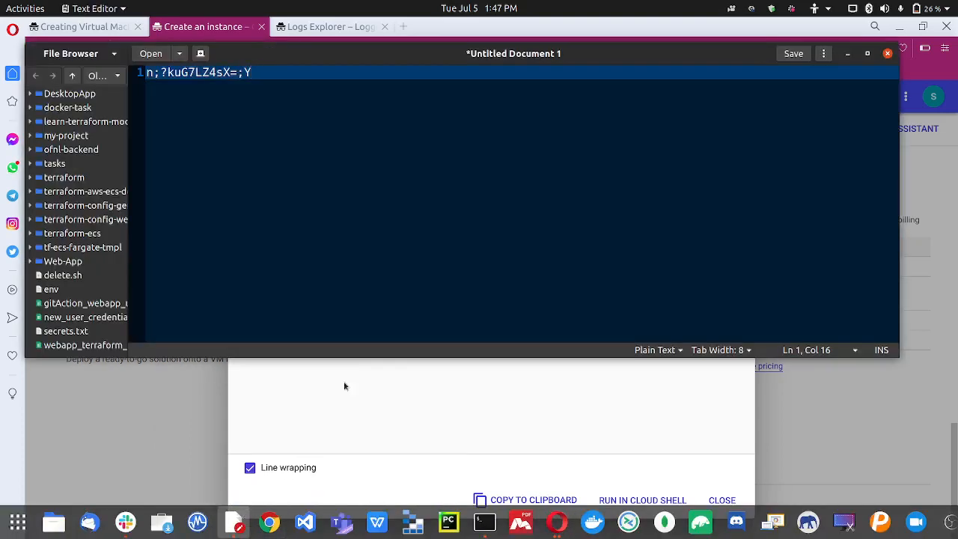
Paste --machine-type=custom-6-32768 on line 4 of the notes, then minimize the editor
{"action": "key", "text": "Return"}
{"action": "key", "text": "Return"}
{"action": "key", "text": "Return"}
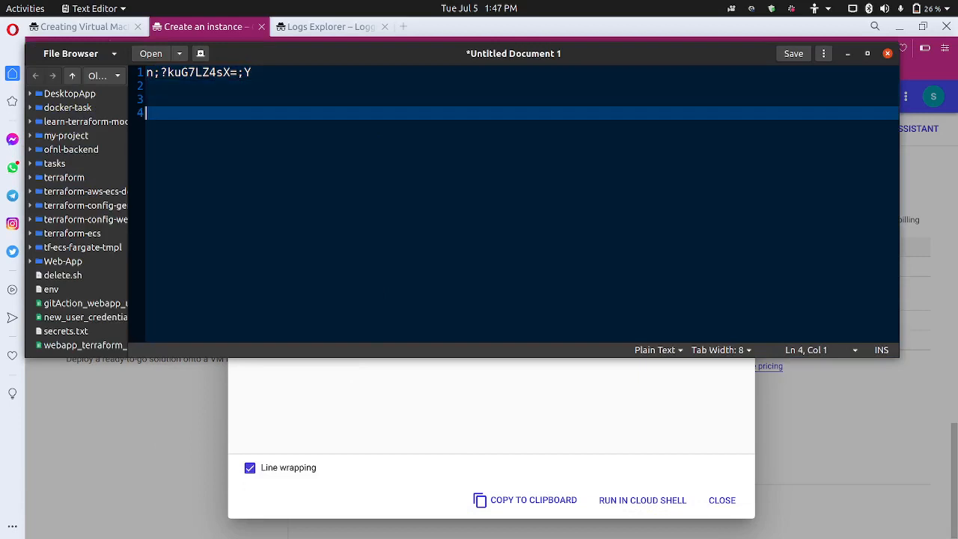
{"action": "key", "text": "ctrl+v"}
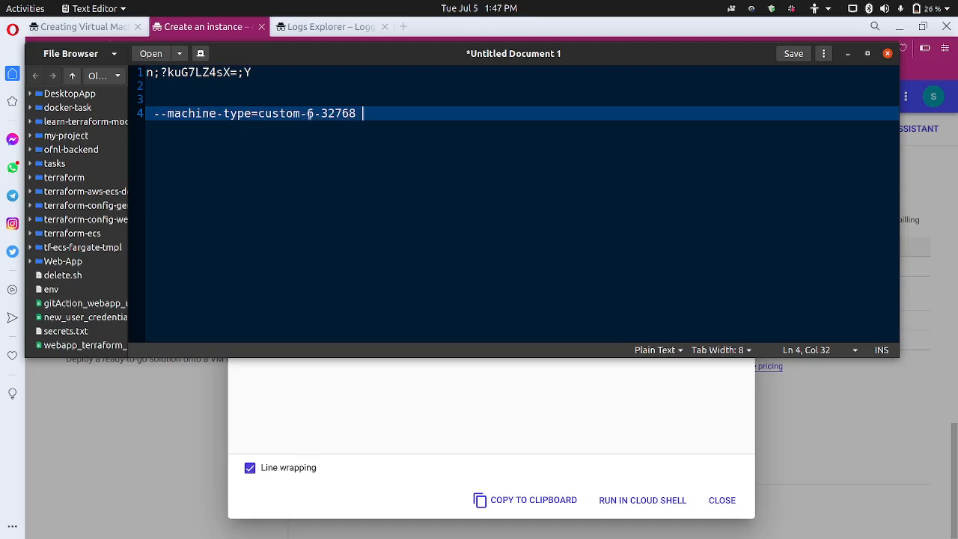
{"action": "left_click_drag", "start_coordinate": [308, 113], "coordinate": [362, 113]}
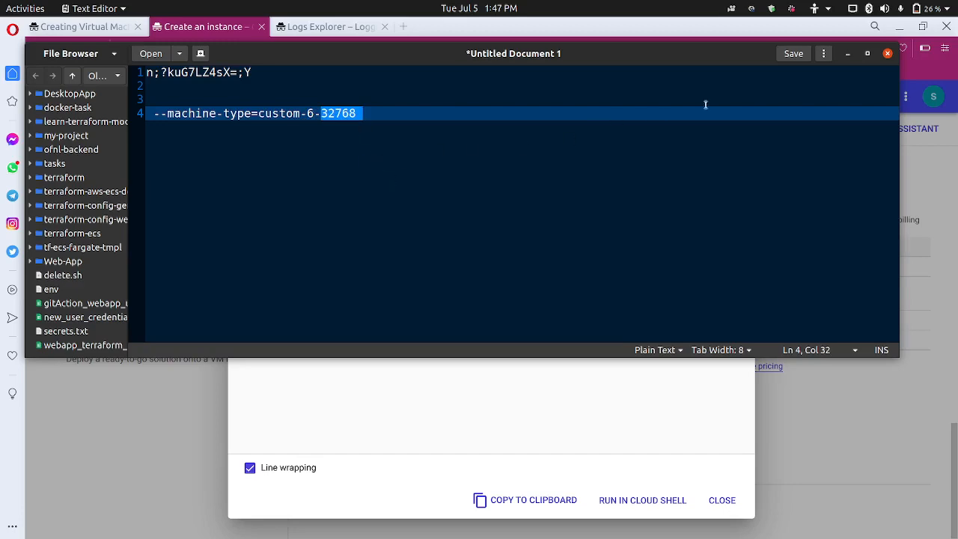
{"action": "left_click", "coordinate": [848, 54]}
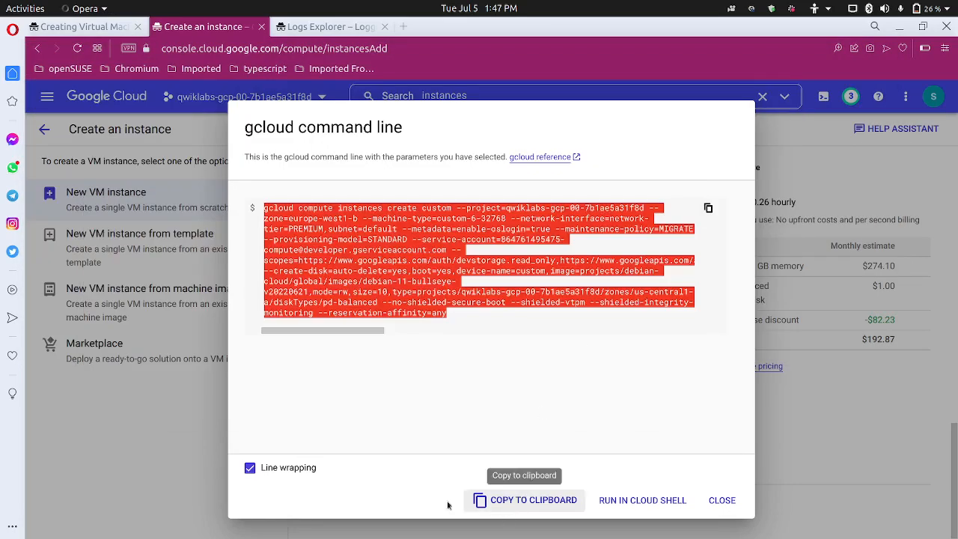
Close the gcloud dialog and switch the machine type to n1-standard-1 (1 vCPU, 3.75 GB)
{"action": "left_click", "coordinate": [722, 501]}
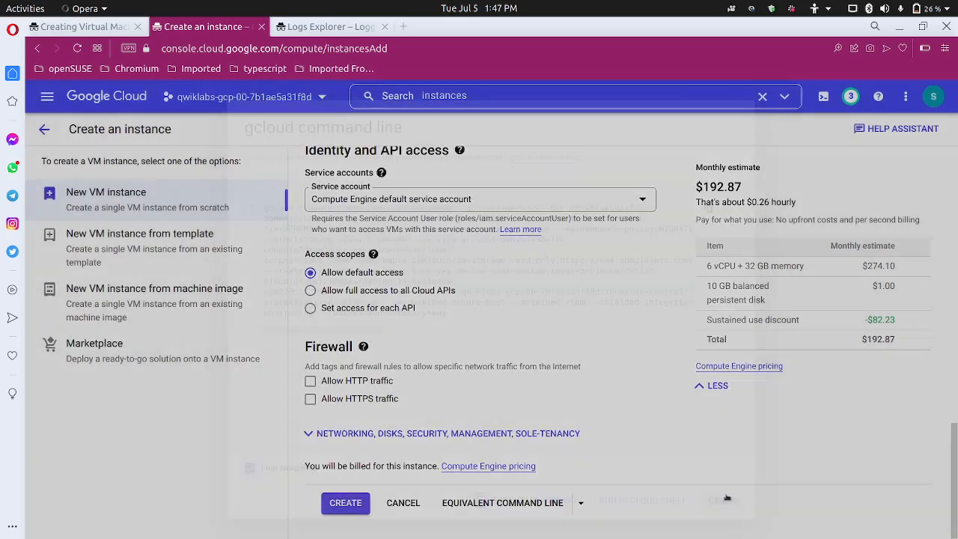
{"action": "scroll", "coordinate": [411, 313], "scroll_direction": "up", "scroll_amount": 7}
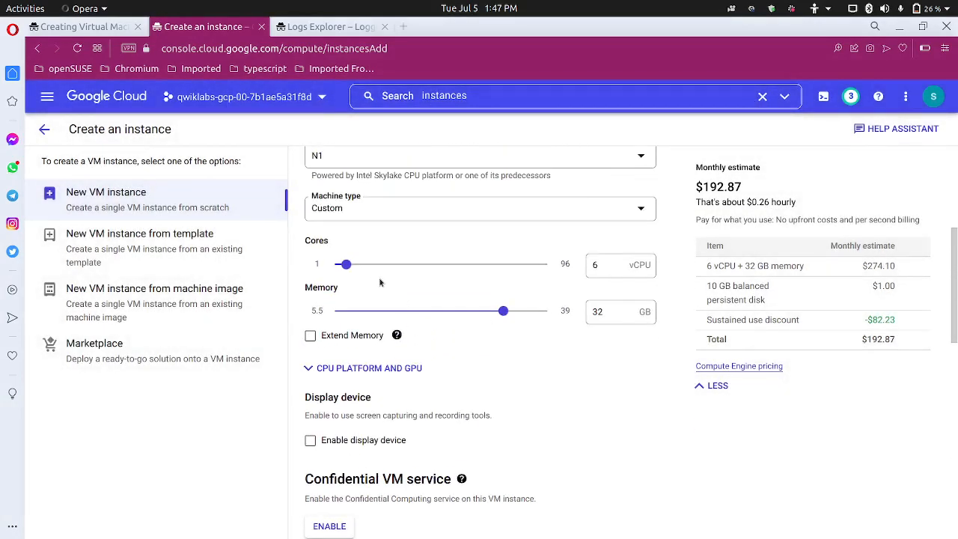
{"action": "left_click", "coordinate": [393, 217]}
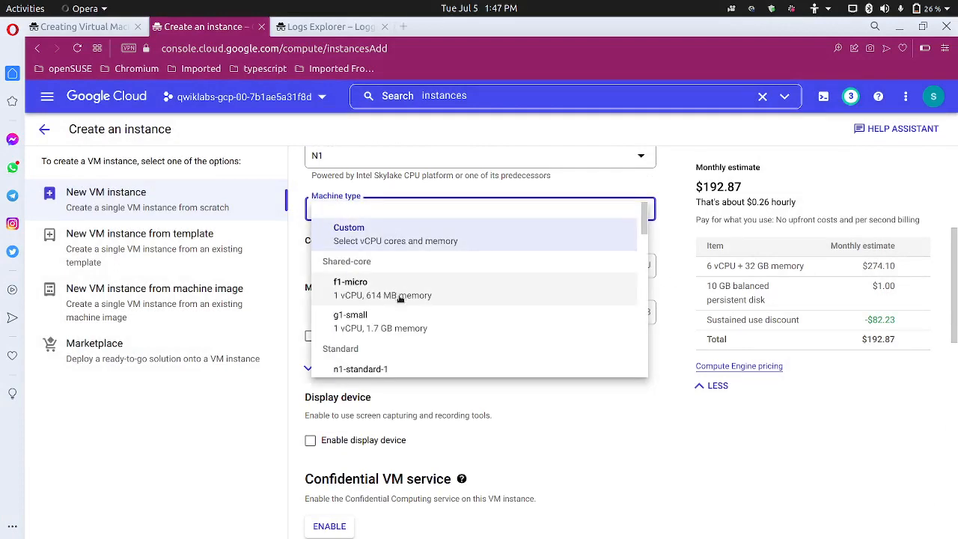
{"action": "scroll", "coordinate": [404, 307], "scroll_direction": "down", "scroll_amount": 3}
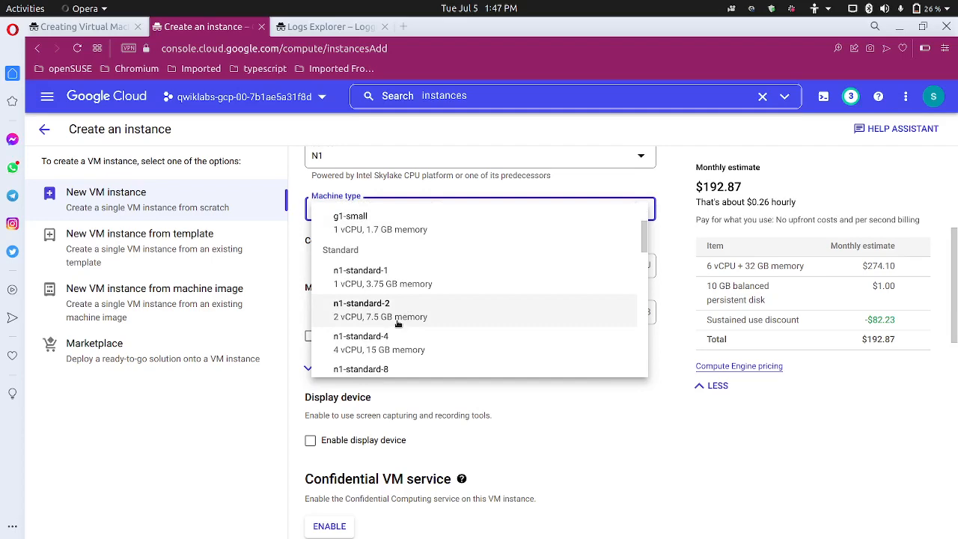
{"action": "left_click", "coordinate": [398, 280]}
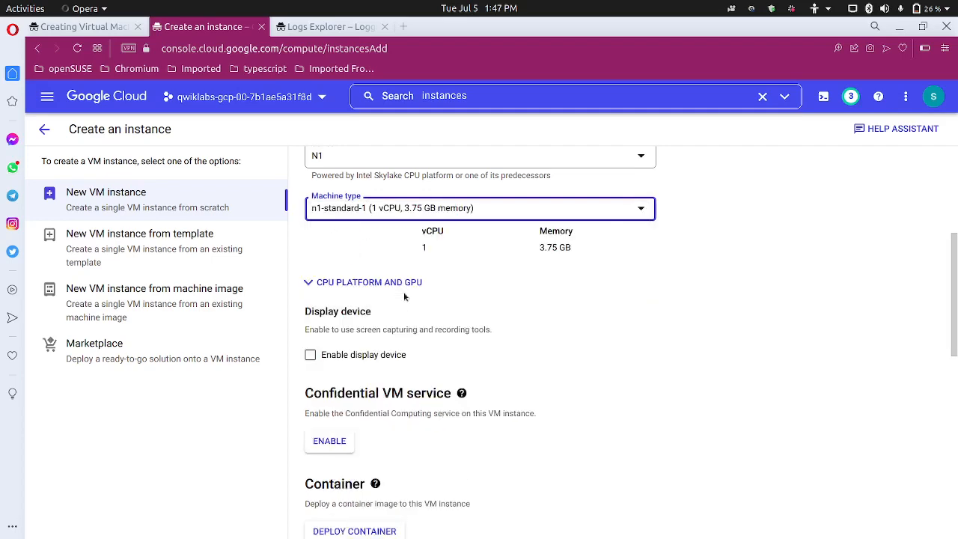
{"action": "scroll", "coordinate": [597, 459], "scroll_direction": "down", "scroll_amount": 3}
{"action": "scroll", "coordinate": [595, 462], "scroll_direction": "down", "scroll_amount": 6}
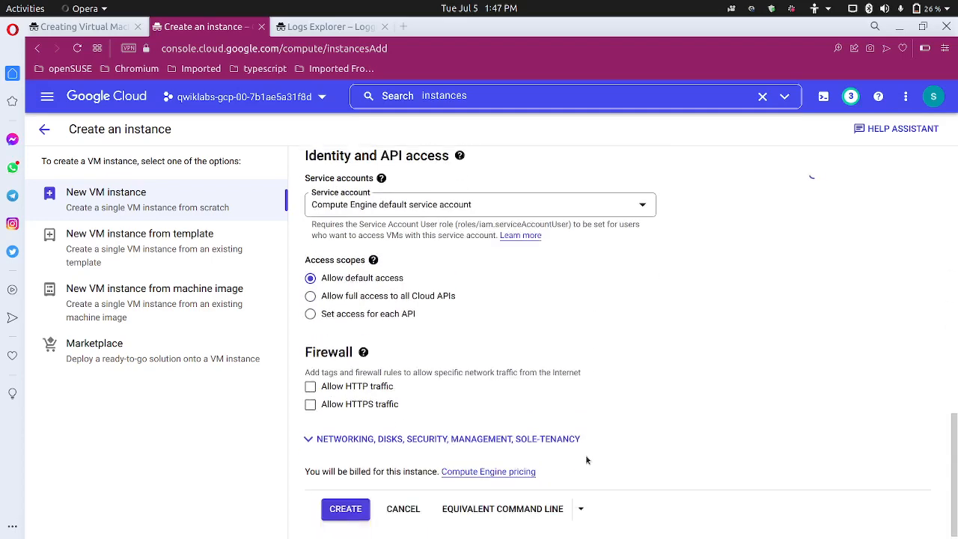
Show the gcloud command for n1-standard-1 and select its --machine-type=n1-standard-1 flag
{"action": "left_click", "coordinate": [522, 503]}
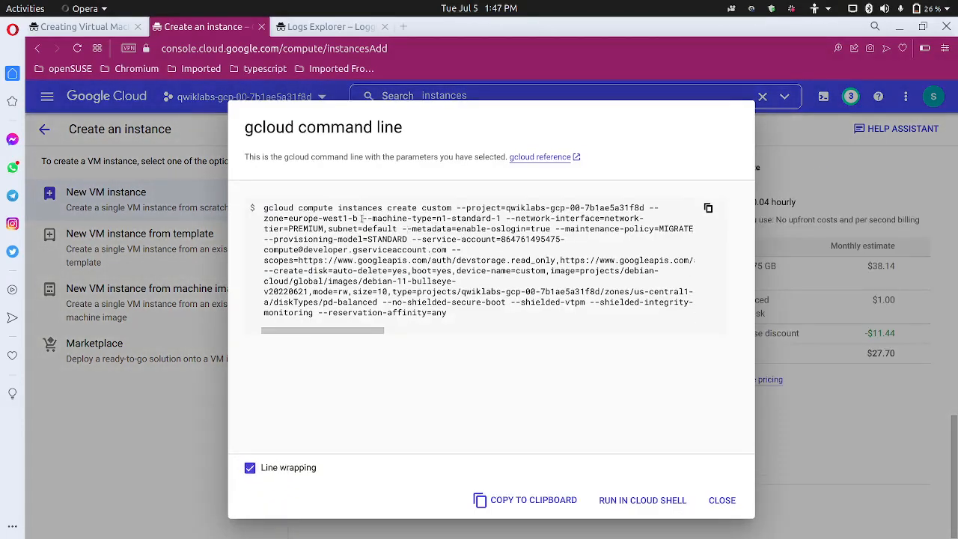
{"action": "left_click_drag", "start_coordinate": [385, 219], "coordinate": [429, 219]}
{"action": "left_click", "coordinate": [398, 221]}
{"action": "left_click_drag", "start_coordinate": [364, 218], "coordinate": [501, 218]}
{"action": "key", "text": "ctrl+c"}
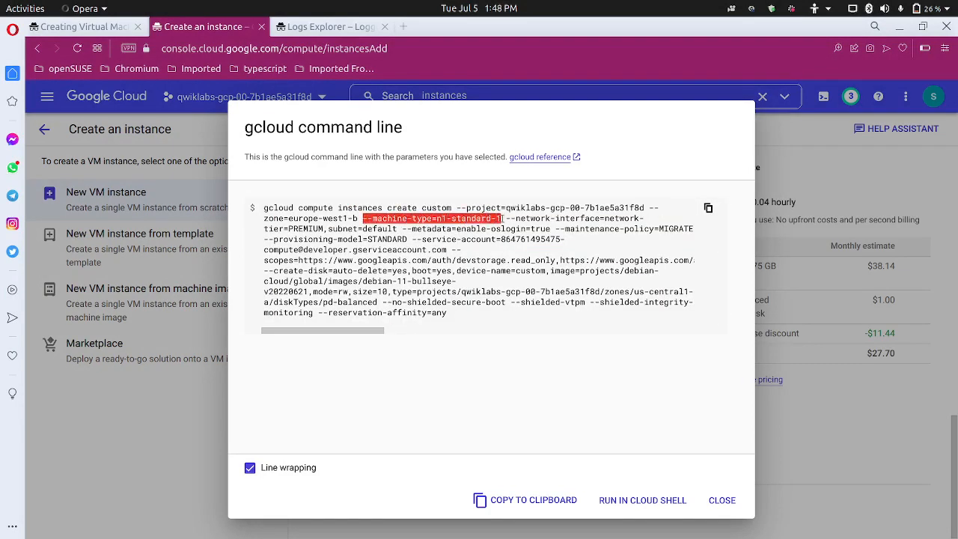
Paste --machine-type=n1-standard-1 on line 6 of the notes and return to the gcloud dialog
{"action": "mouse_move", "coordinate": [288, 531]}
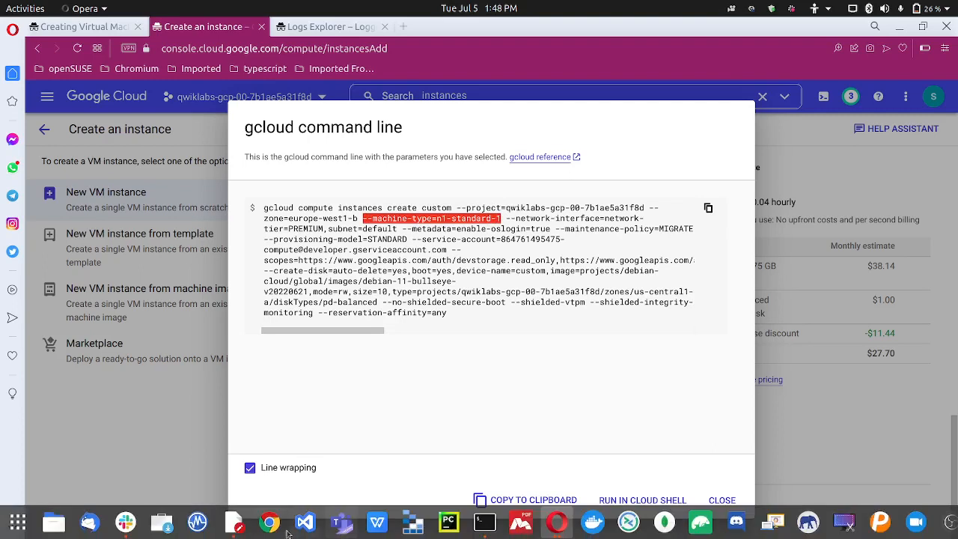
{"action": "left_click", "coordinate": [241, 523]}
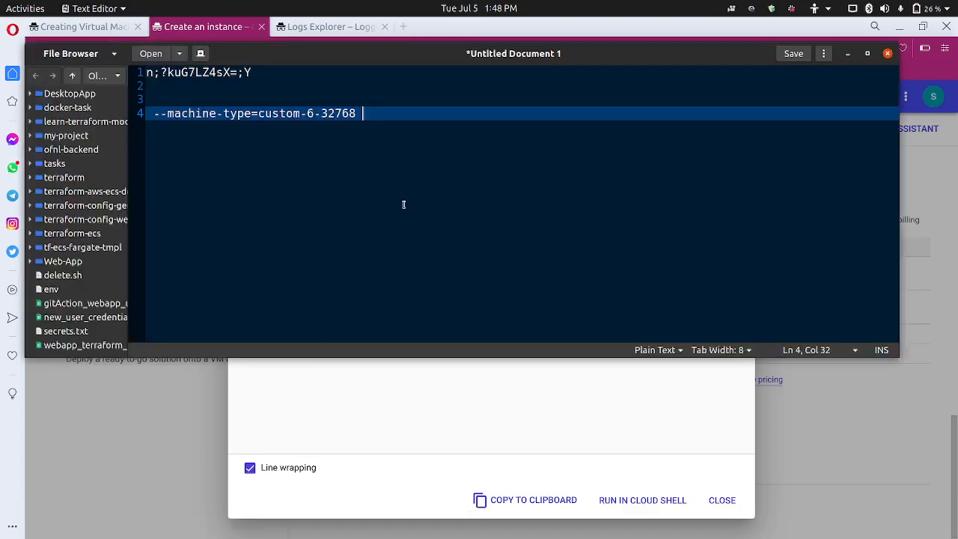
{"action": "key", "text": "Return"}
{"action": "key", "text": "Return"}
{"action": "key", "text": "ctrl+v"}
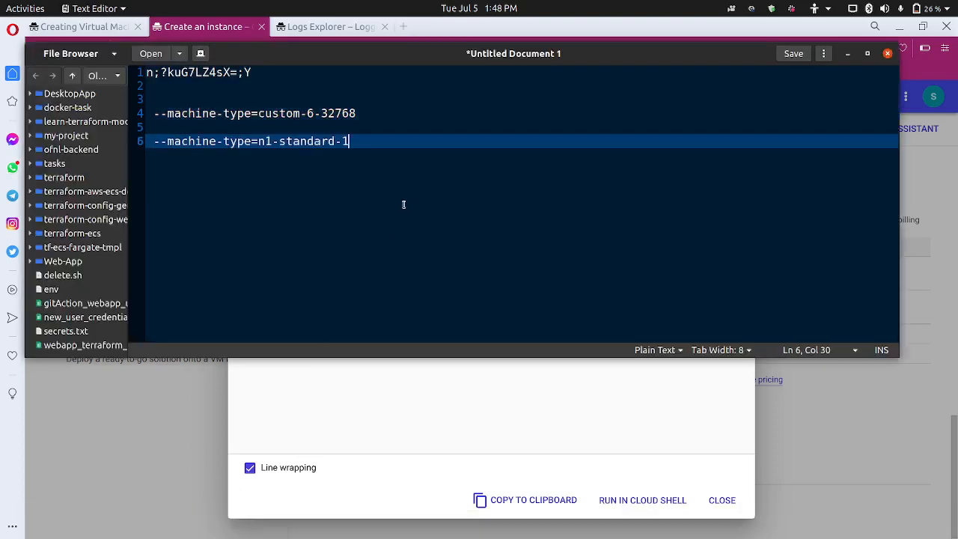
{"action": "left_click", "coordinate": [420, 429]}
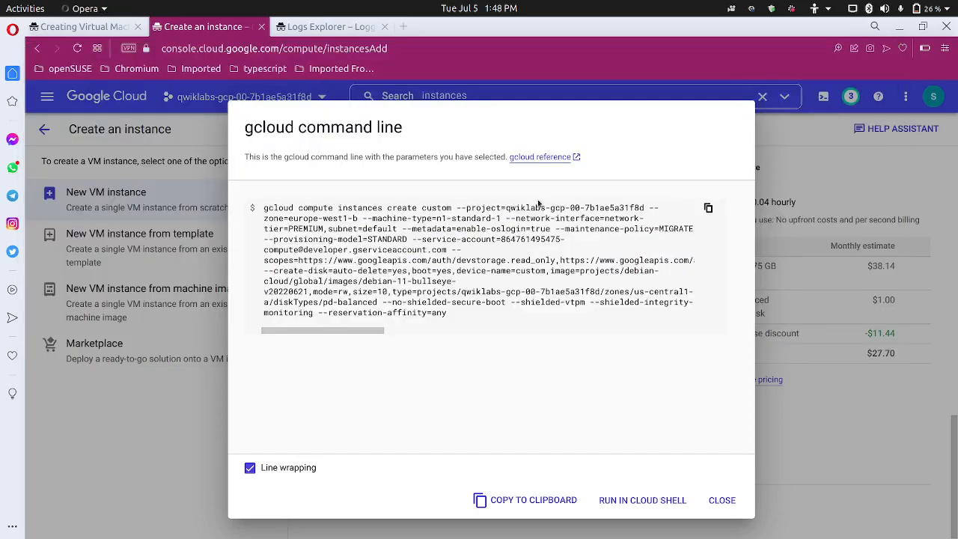
Dismiss the gcloud dialog and switch the machine type to Custom with 6 vCPUs and 32 GB
{"action": "left_click", "coordinate": [721, 500]}
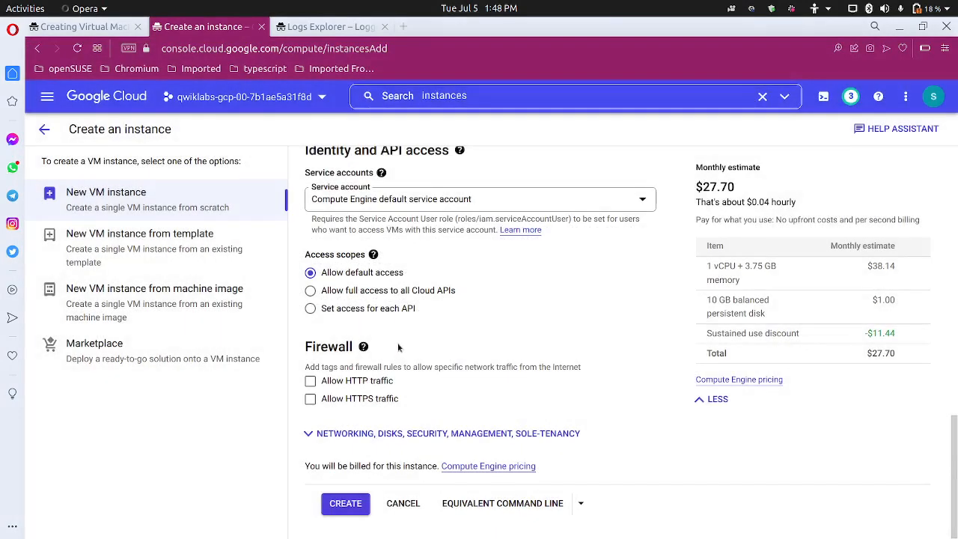
{"action": "scroll", "coordinate": [408, 345], "scroll_direction": "up", "scroll_amount": 4}
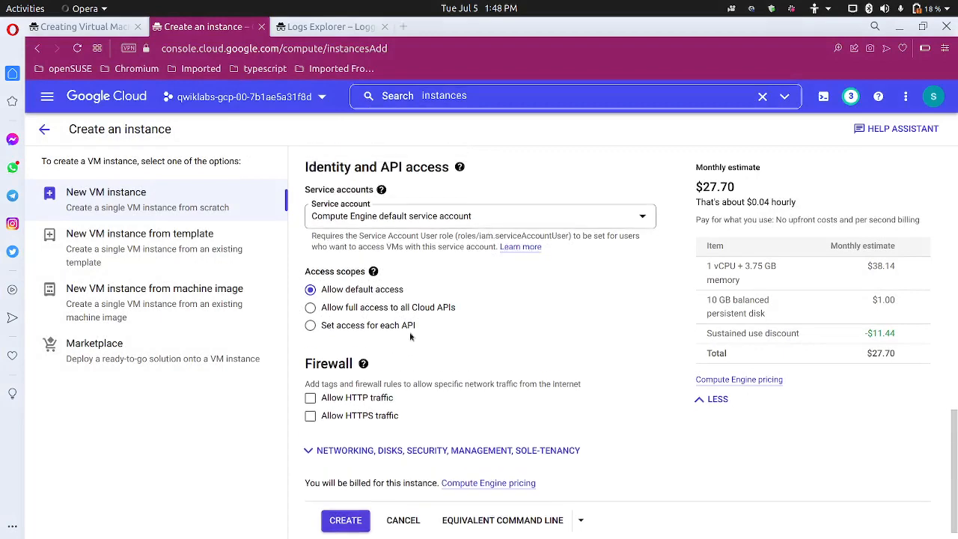
{"action": "scroll", "coordinate": [413, 336], "scroll_direction": "up", "scroll_amount": 10}
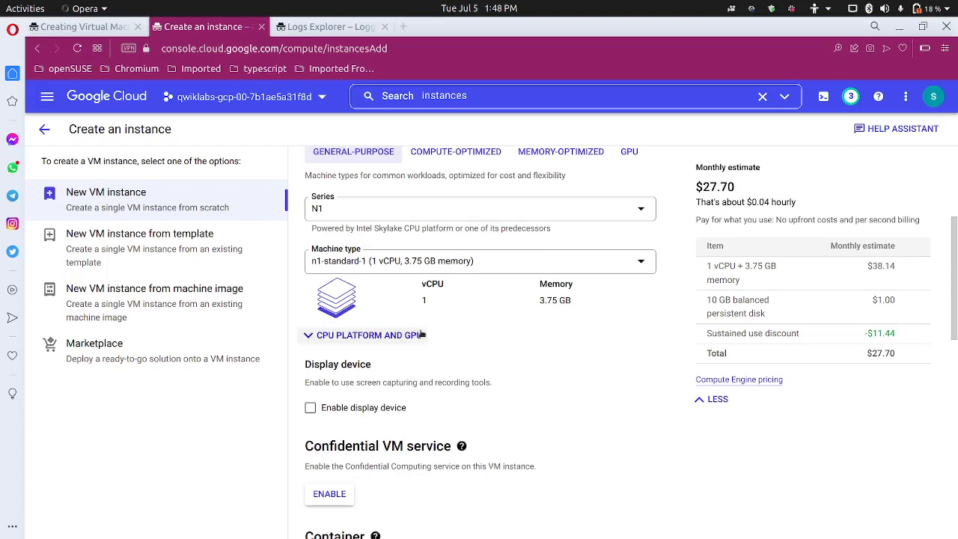
{"action": "left_click", "coordinate": [446, 268]}
{"action": "left_click", "coordinate": [434, 278]}
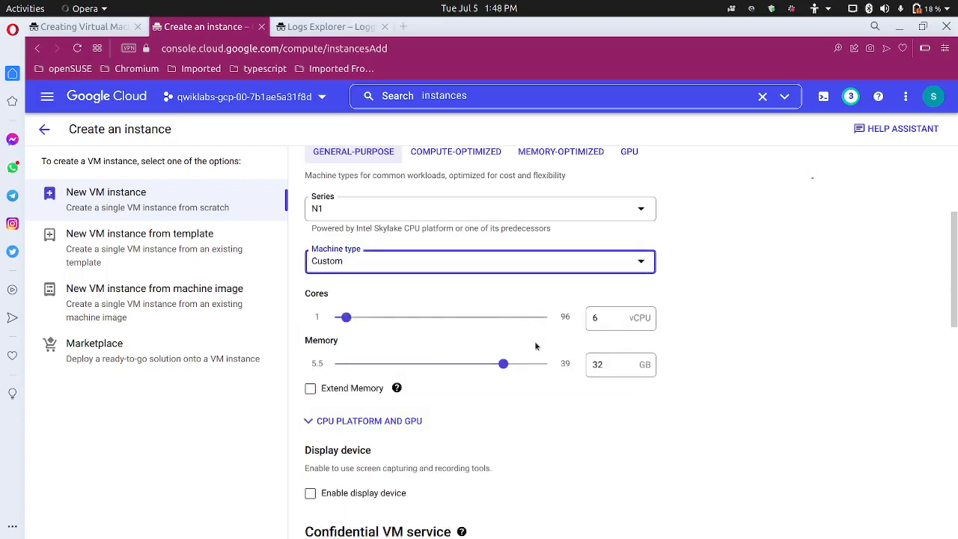
Compare the machine settings against the lab's required VM configuration
{"action": "scroll", "coordinate": [487, 419], "scroll_direction": "down", "scroll_amount": 2}
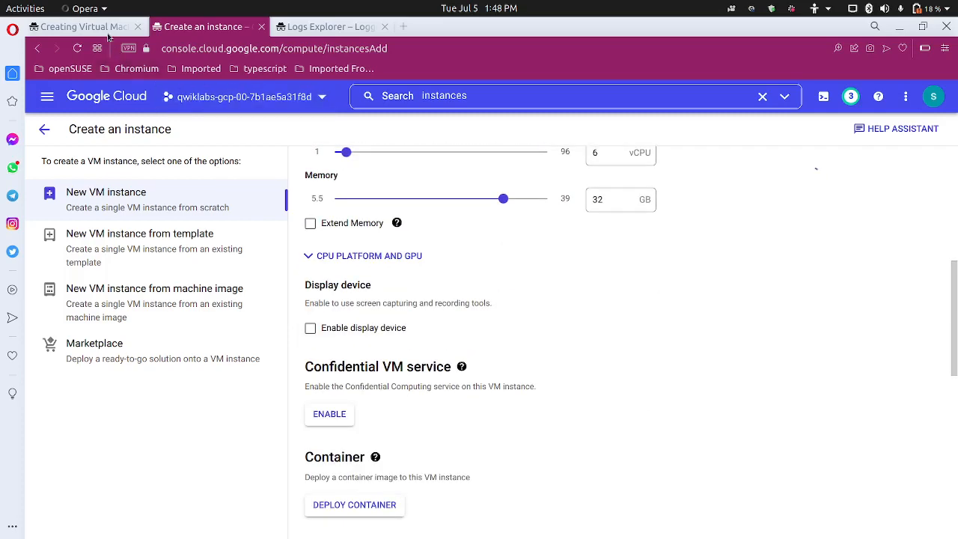
{"action": "left_click", "coordinate": [82, 27]}
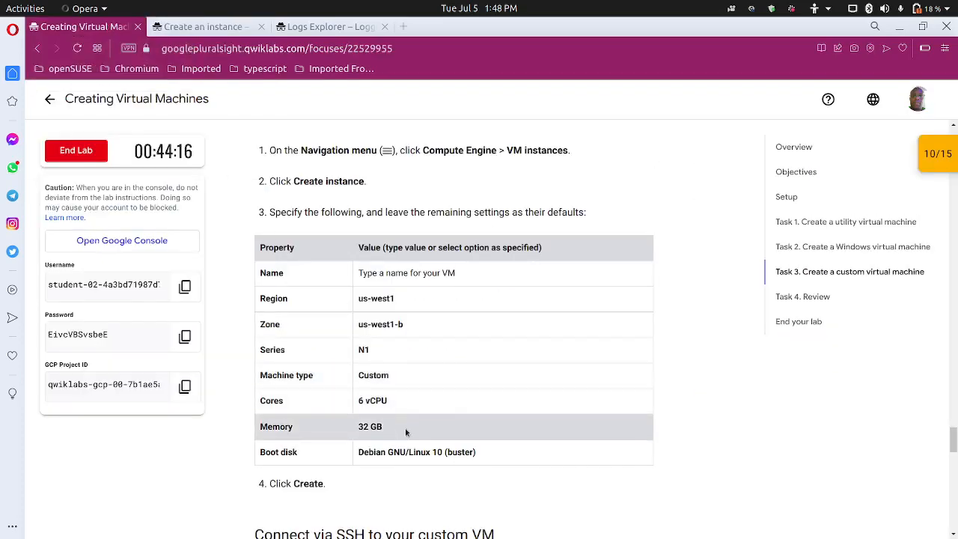
{"action": "scroll", "coordinate": [402, 423], "scroll_direction": "down", "scroll_amount": 2}
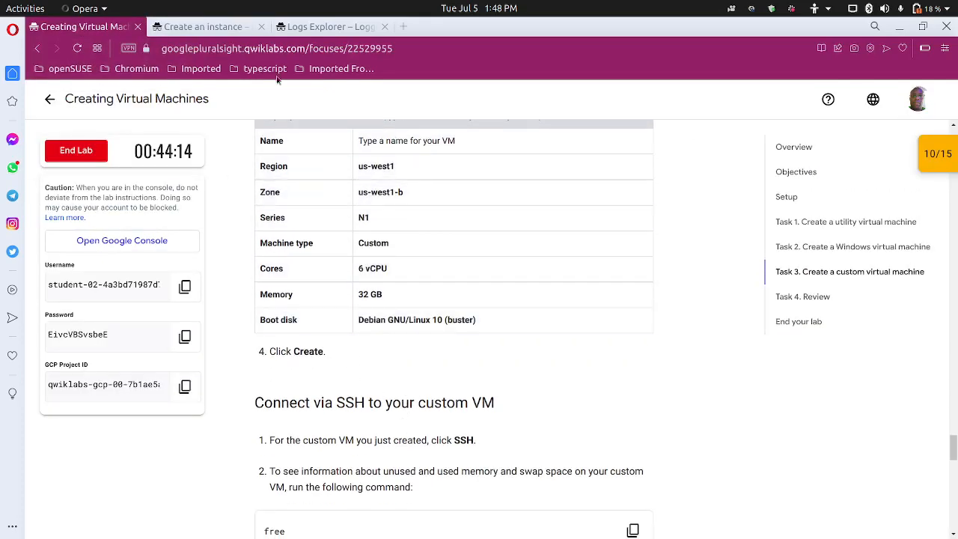
{"action": "left_click", "coordinate": [231, 28]}
{"action": "scroll", "coordinate": [346, 200], "scroll_direction": "down", "scroll_amount": 6}
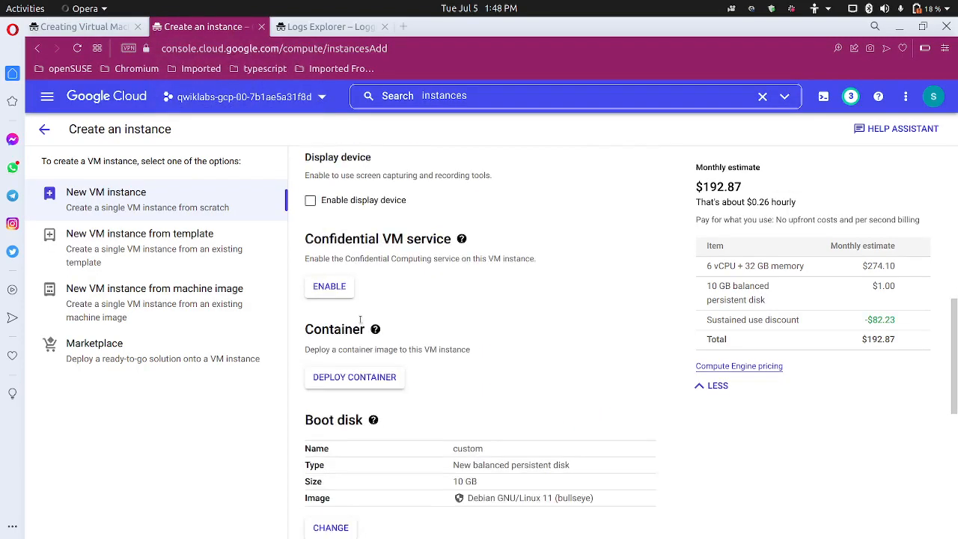
Change the boot disk image to Debian GNU/Linux 10 (buster)
{"action": "left_click", "coordinate": [339, 196]}
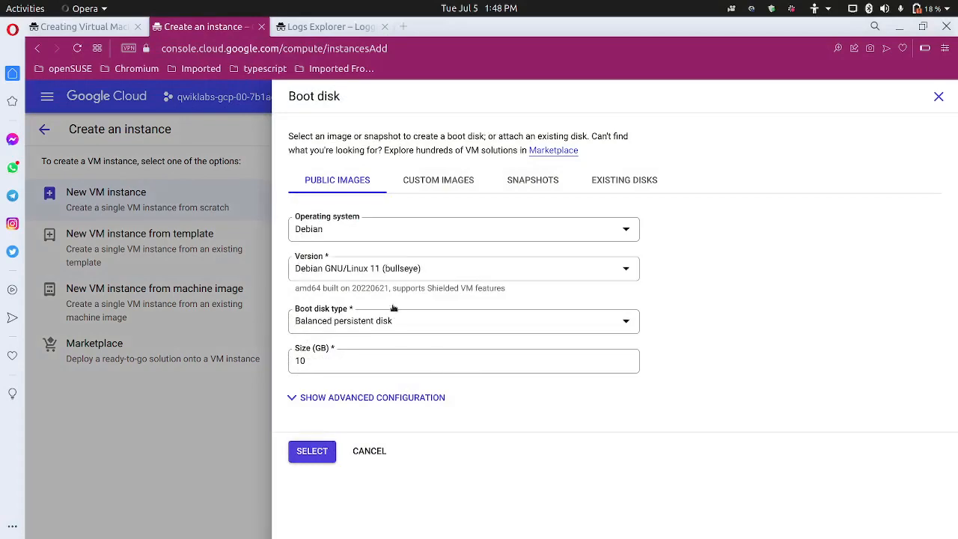
{"action": "left_click", "coordinate": [420, 270]}
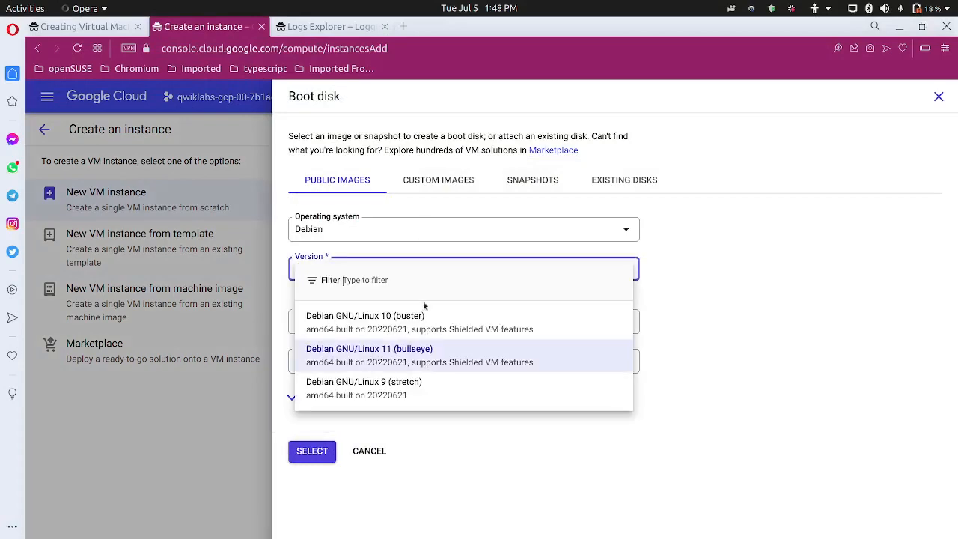
{"action": "left_click", "coordinate": [352, 315]}
{"action": "left_click", "coordinate": [312, 452]}
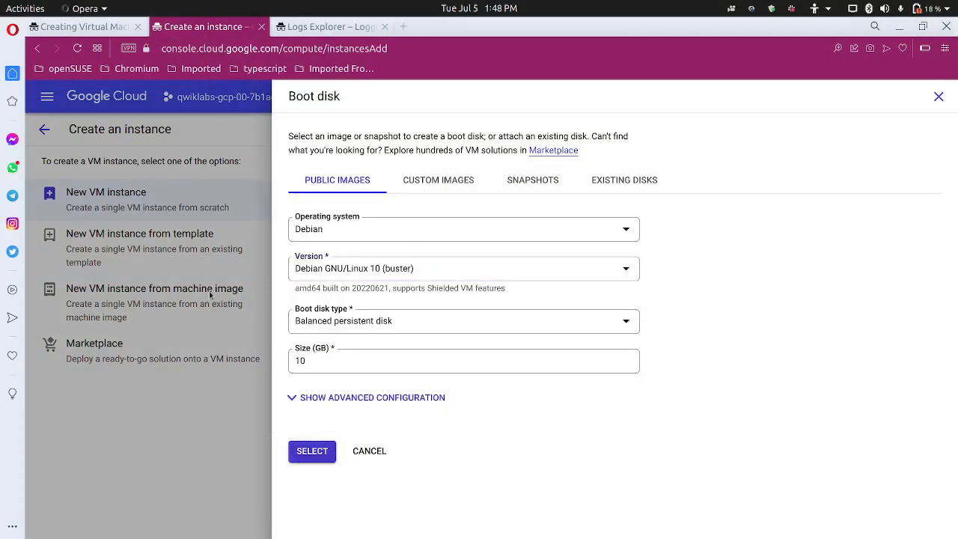
Recheck the lab instructions, then create the custom instance
{"action": "left_click", "coordinate": [108, 27]}
{"action": "scroll", "coordinate": [326, 357], "scroll_direction": "down", "scroll_amount": 1}
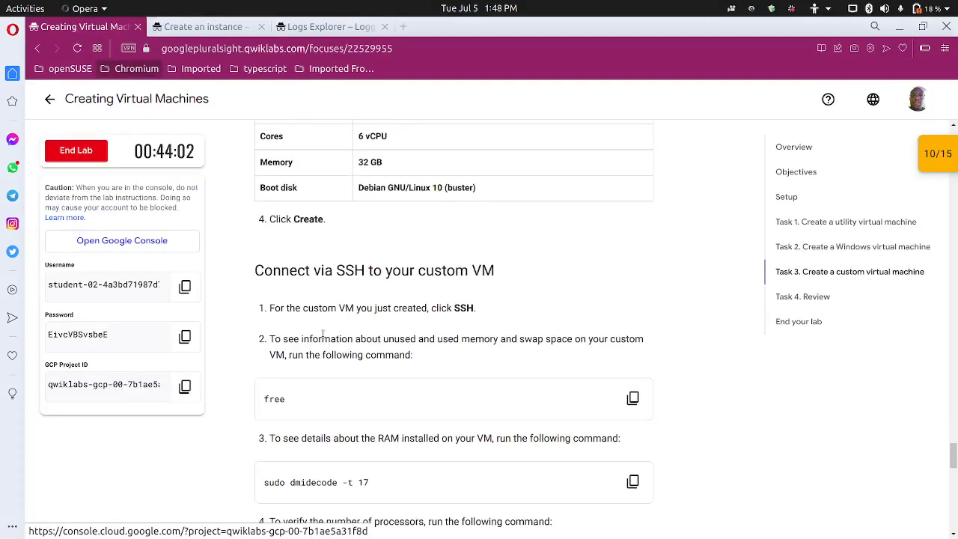
{"action": "key", "text": "ctrl+Tab"}
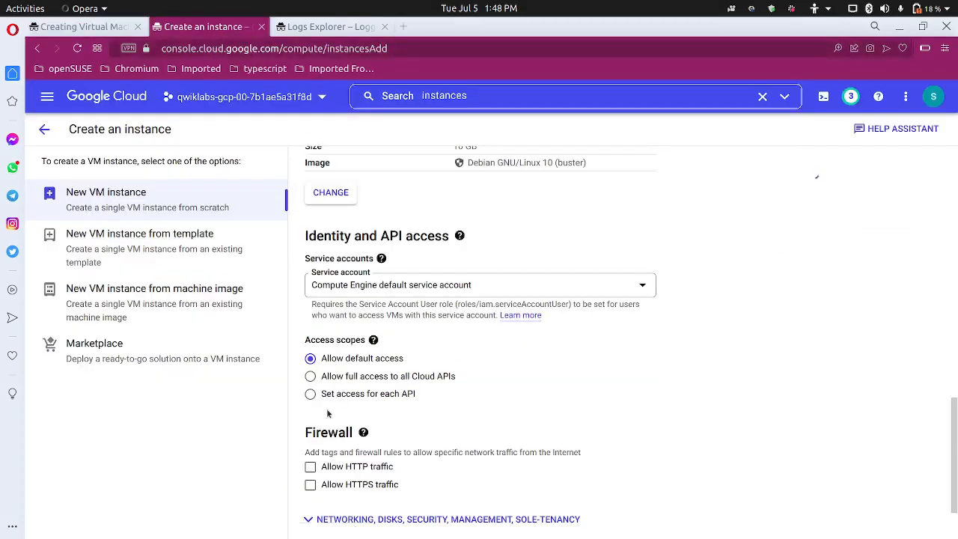
{"action": "scroll", "coordinate": [328, 412], "scroll_direction": "down", "scroll_amount": 1}
{"action": "left_click", "coordinate": [334, 506]}
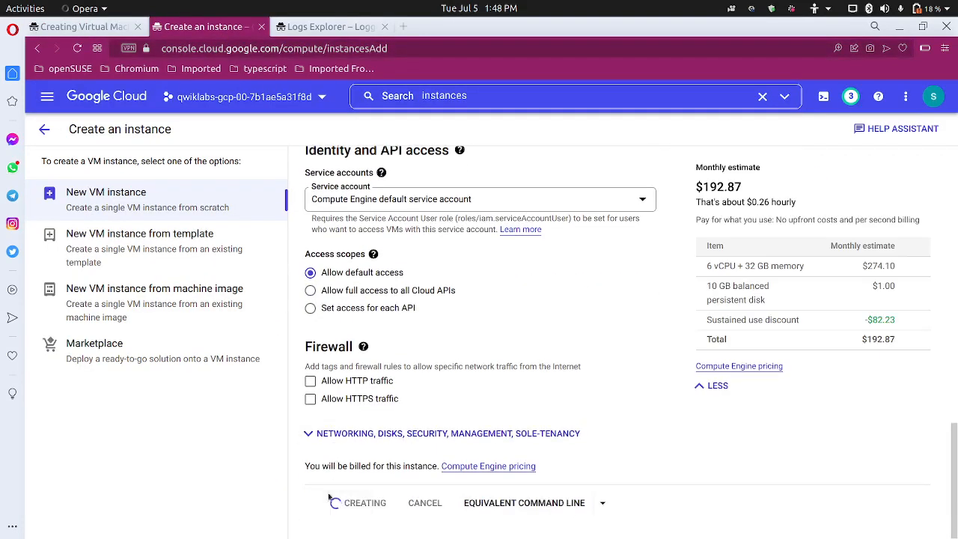
Scroll the lab instructions to the 'Connect via SSH to your custom VM' section
{"action": "left_click", "coordinate": [108, 27]}
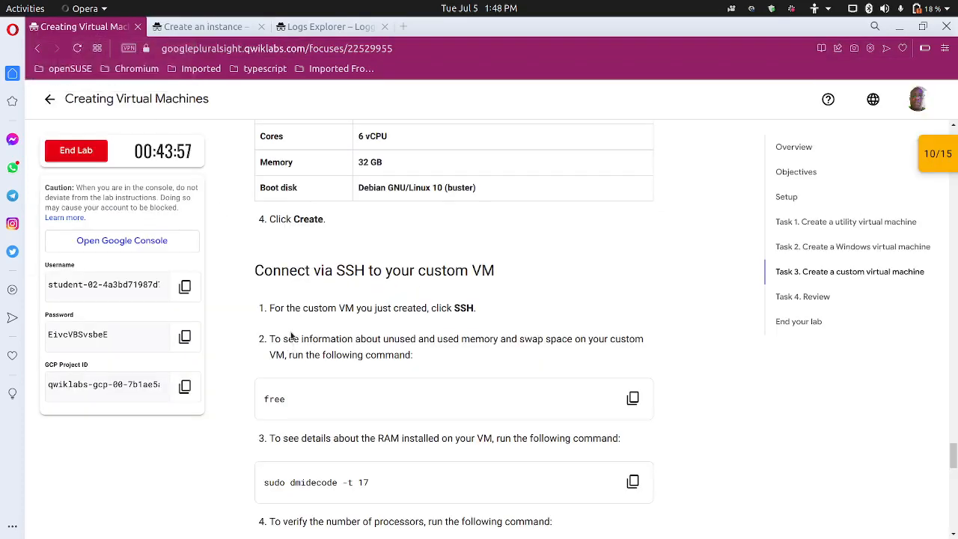
{"action": "scroll", "coordinate": [255, 333], "scroll_direction": "down", "scroll_amount": 3}
{"action": "scroll", "coordinate": [253, 333], "scroll_direction": "up", "scroll_amount": 2}
{"action": "scroll", "coordinate": [253, 332], "scroll_direction": "up", "scroll_amount": 2}
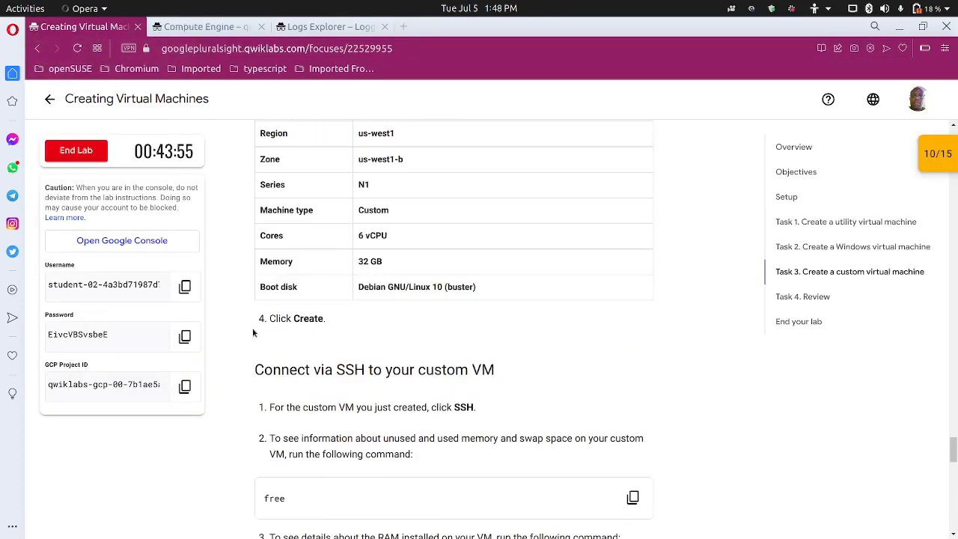
{"action": "scroll", "coordinate": [252, 330], "scroll_direction": "down", "scroll_amount": 1}
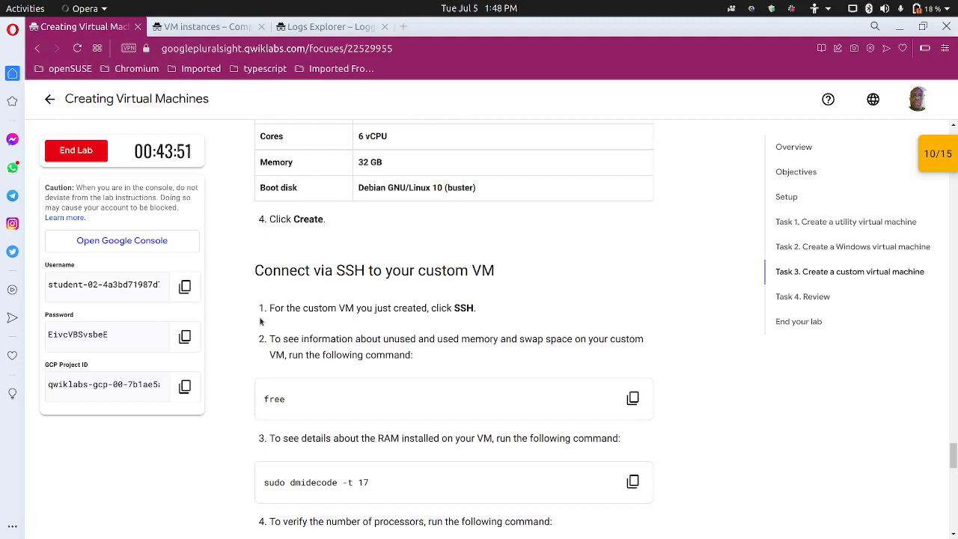
{"action": "scroll", "coordinate": [260, 321], "scroll_direction": "down", "scroll_amount": 1}
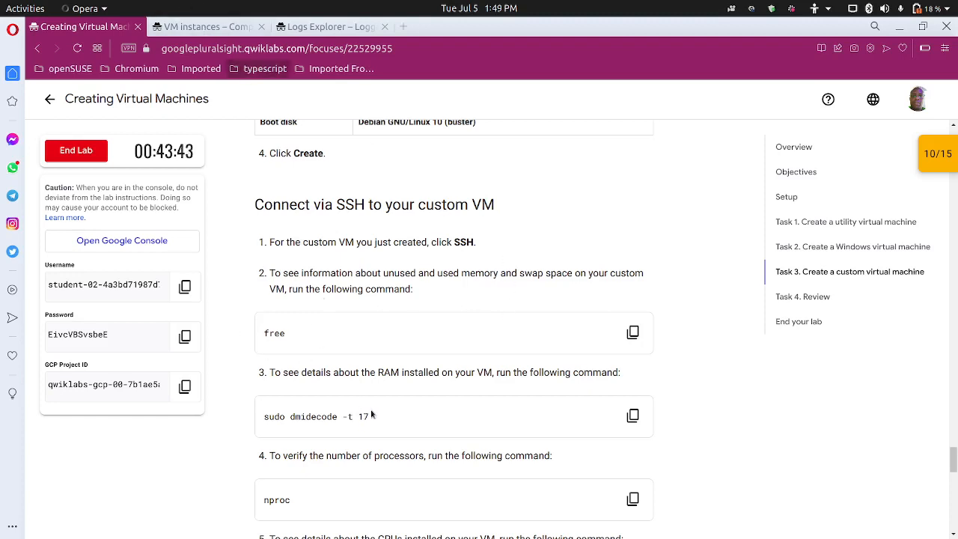
Select the sudo dmidecode -t 17 RAM command text, then go to the VM instances list
{"action": "left_click_drag", "start_coordinate": [289, 417], "coordinate": [370, 417]}
{"action": "scroll", "coordinate": [359, 427], "scroll_direction": "down", "scroll_amount": 1}
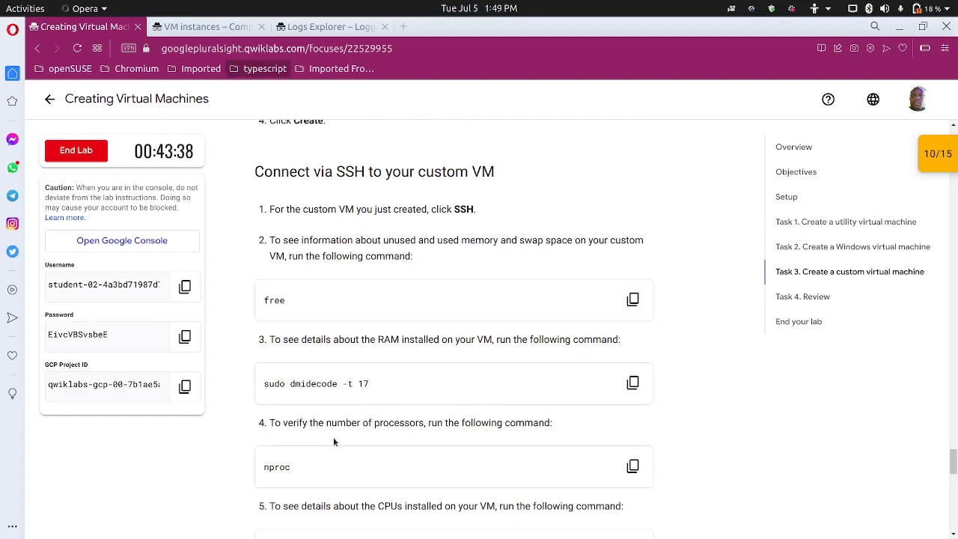
{"action": "left_click", "coordinate": [217, 27]}
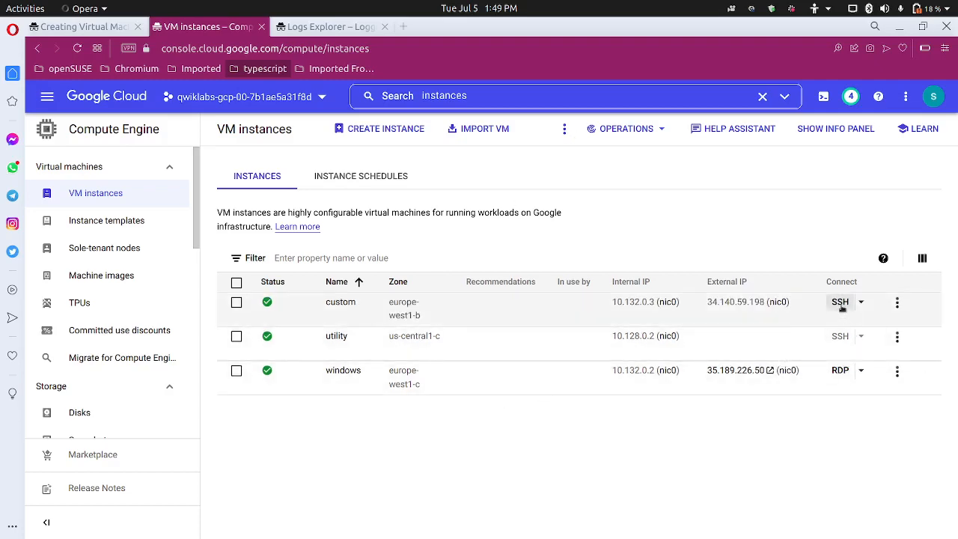
Start SSH on the custom instance and reposition and resize the SSH-in-browser window
{"action": "left_click", "coordinate": [840, 303]}
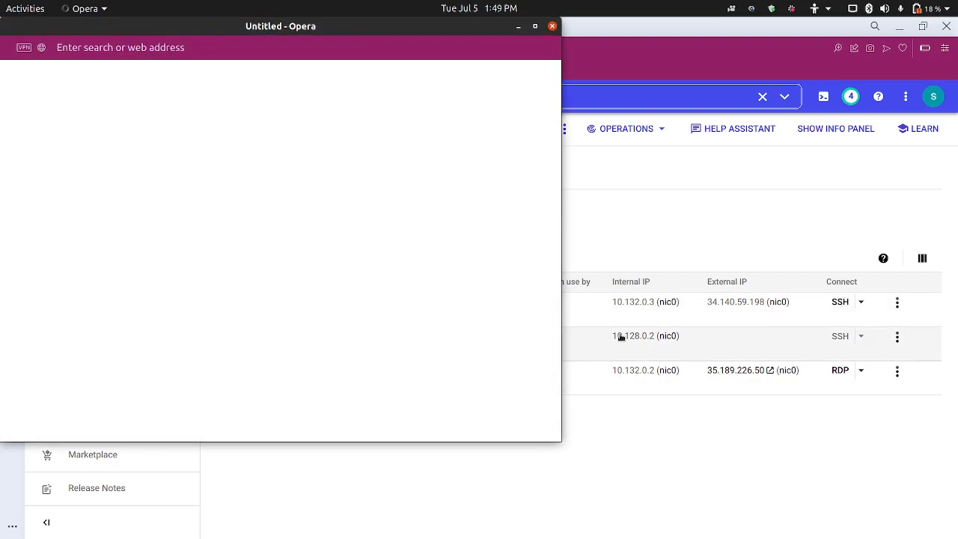
{"action": "left_click_drag", "start_coordinate": [336, 28], "coordinate": [586, 89]}
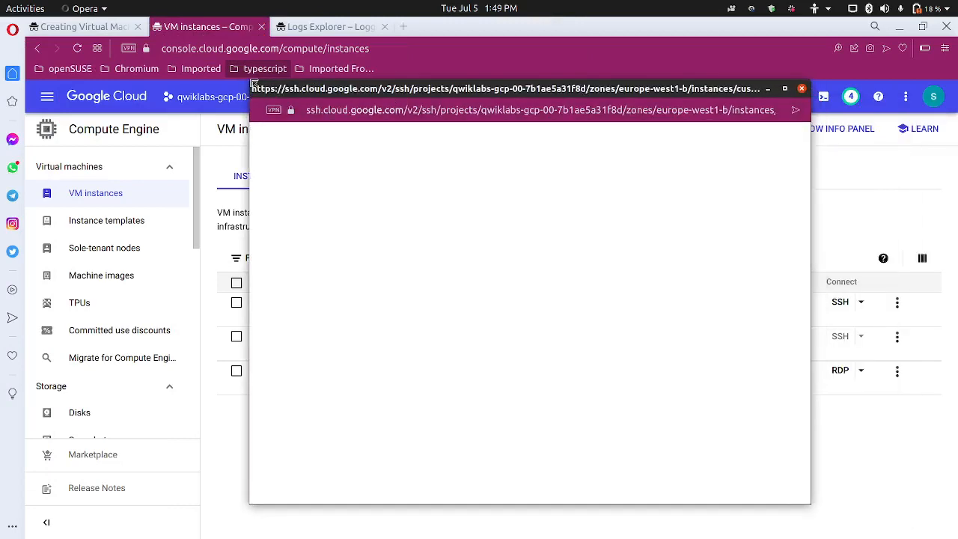
{"action": "left_click_drag", "start_coordinate": [253, 82], "coordinate": [131, 155]}
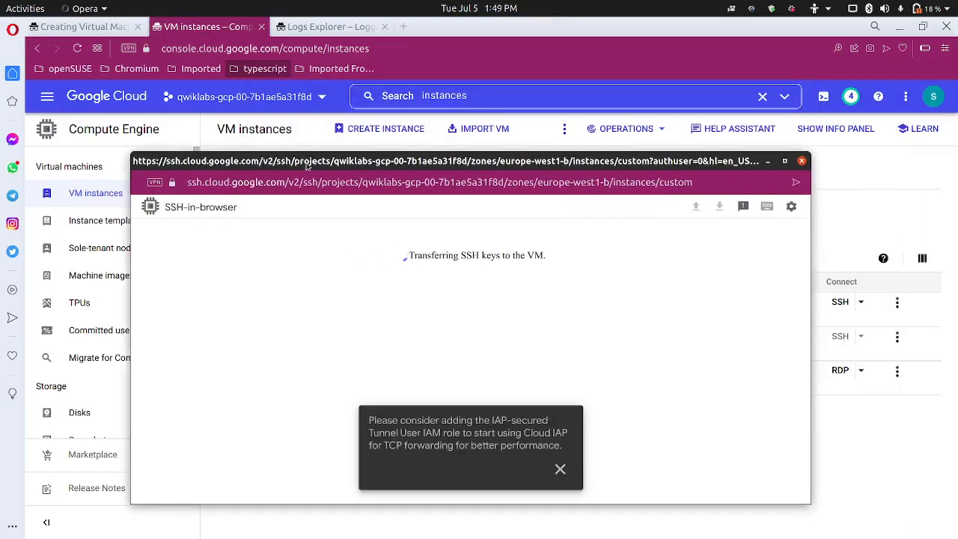
{"action": "left_click_drag", "start_coordinate": [307, 166], "coordinate": [365, 145]}
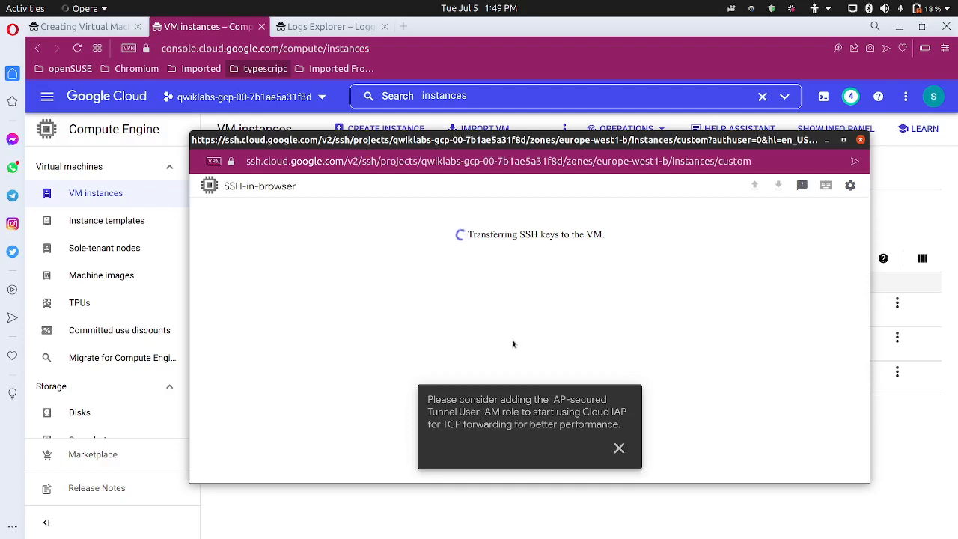
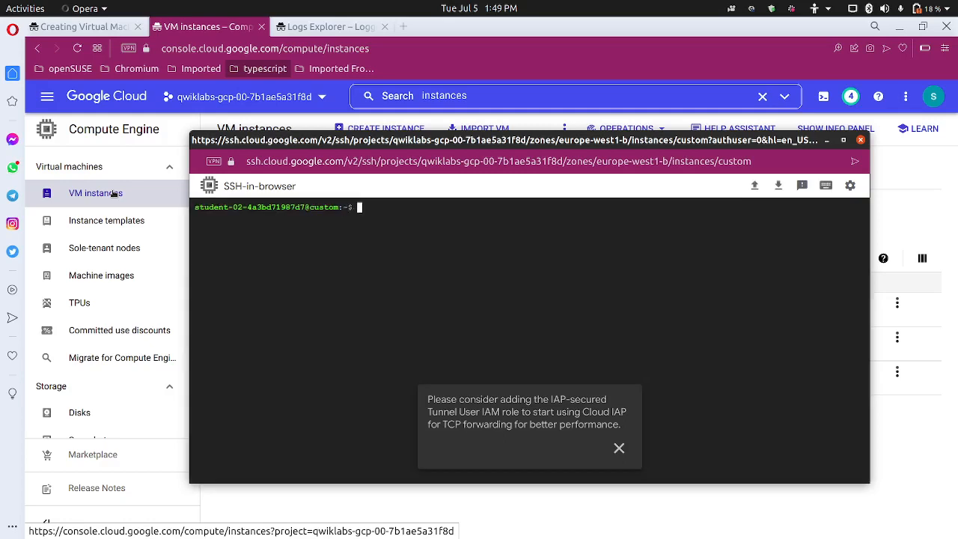
Enlarge the SSH terminal text and run free and free -h, showing about 31Gi total memory
{"action": "key", "text": "ctrl+plus"}
{"action": "key", "text": "ctrl+plus"}
{"action": "key", "text": "ctrl+plus"}
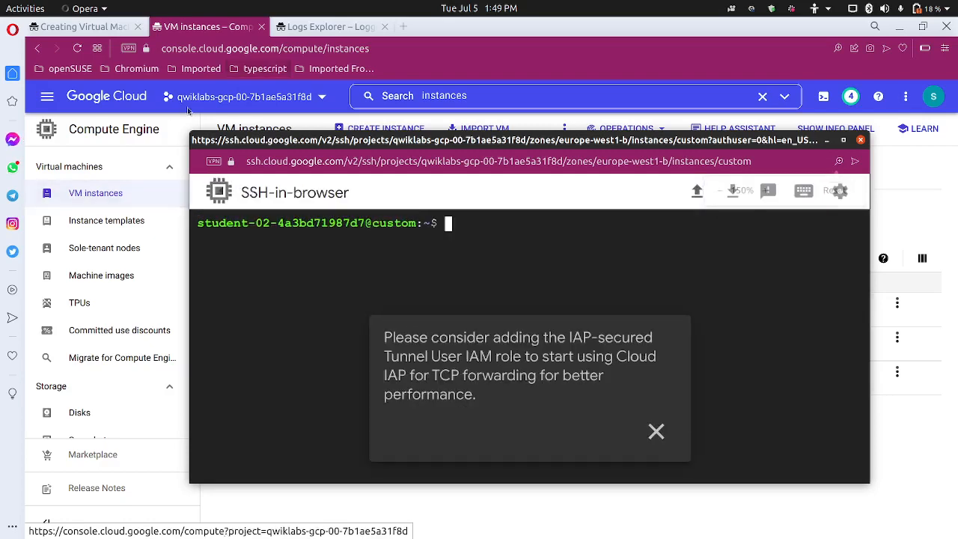
{"action": "left_click", "coordinate": [656, 431]}
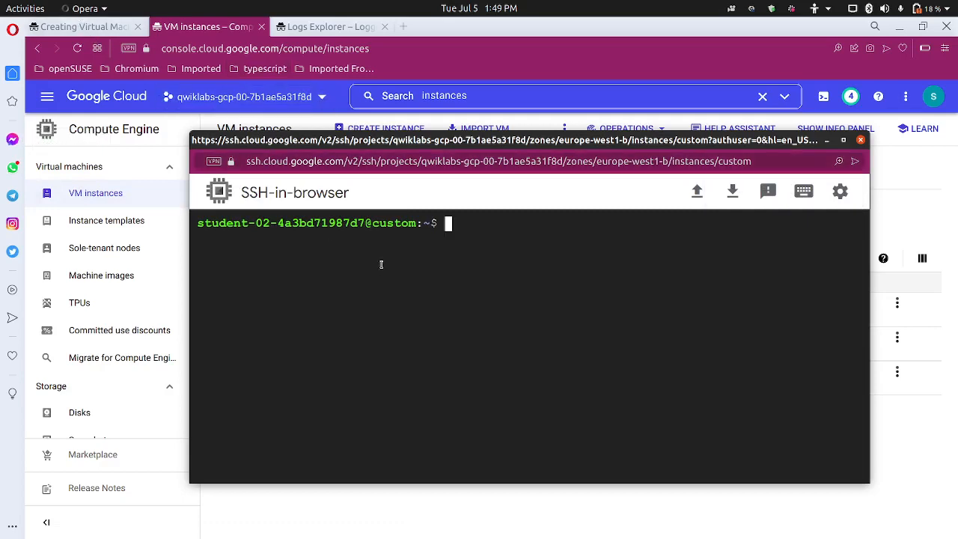
{"action": "type", "text": "free"}
{"action": "key", "text": "Return"}
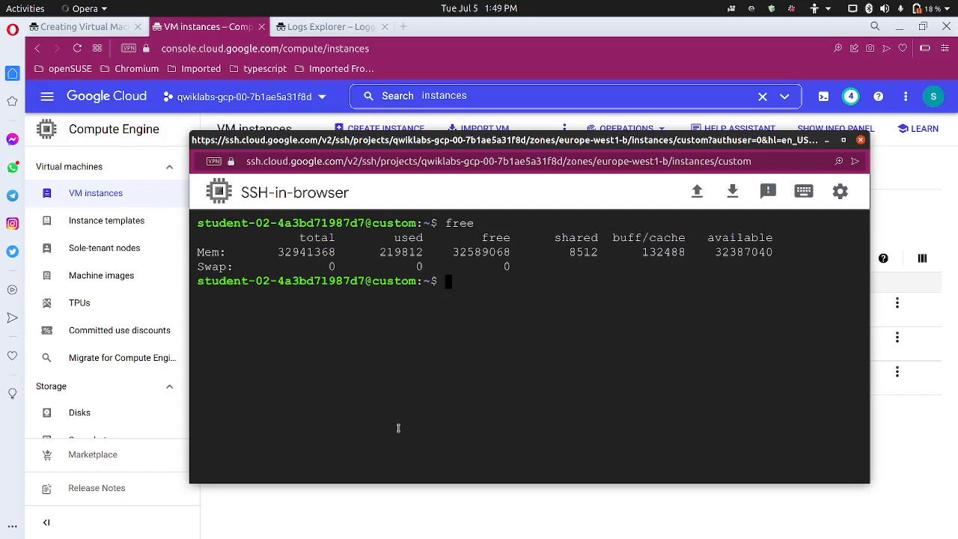
{"action": "key", "text": "Up"}
{"action": "type", "text": "-h"}
{"action": "key", "text": "Return"}
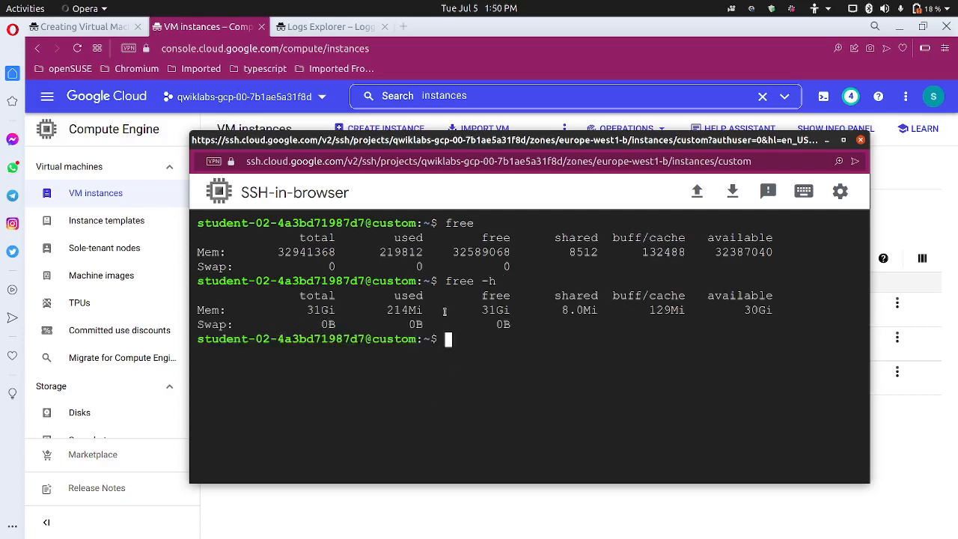
{"action": "left_click", "coordinate": [109, 27]}
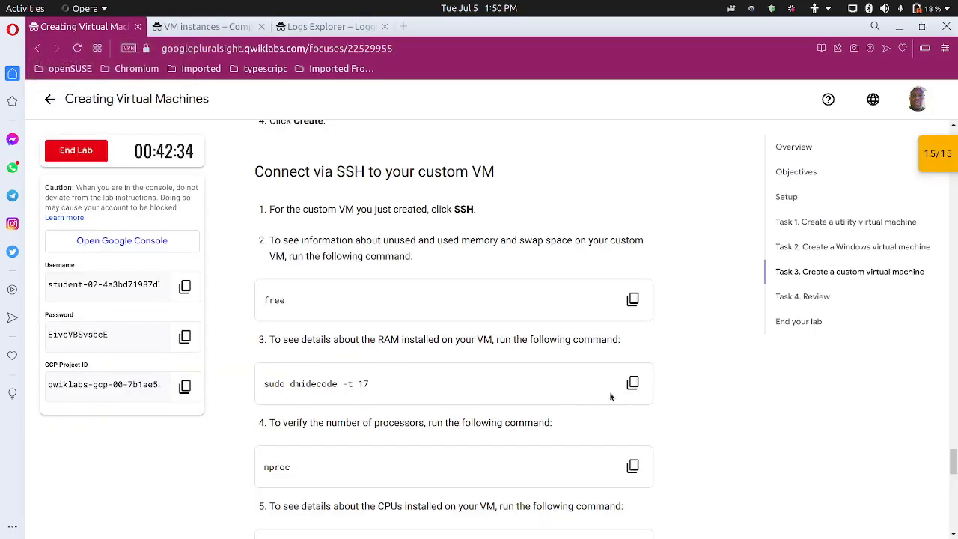
Run sudo dmidecode -t 17 on the custom VM to list its 16384 MB memory DIMMs
{"action": "left_click", "coordinate": [633, 383]}
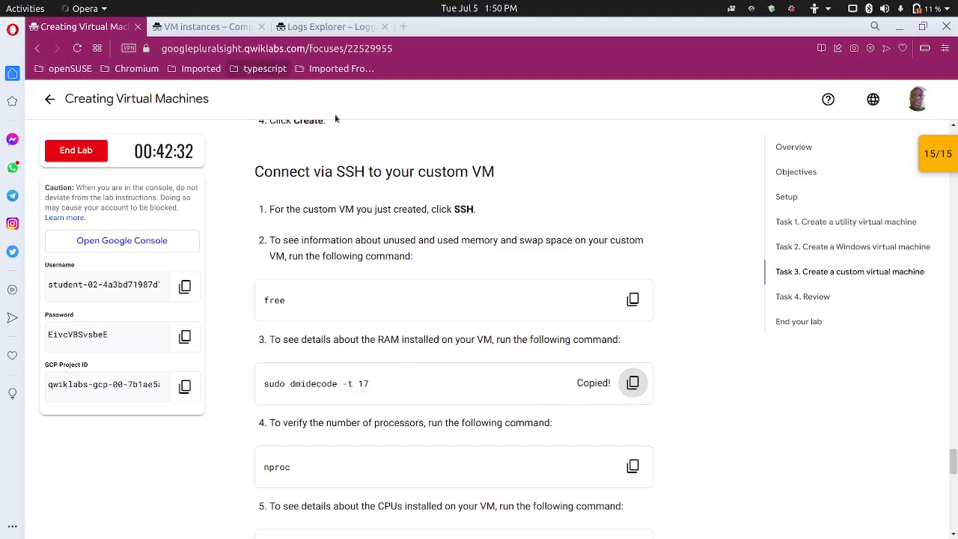
{"action": "mouse_move", "coordinate": [629, 531]}
{"action": "left_click", "coordinate": [563, 523]}
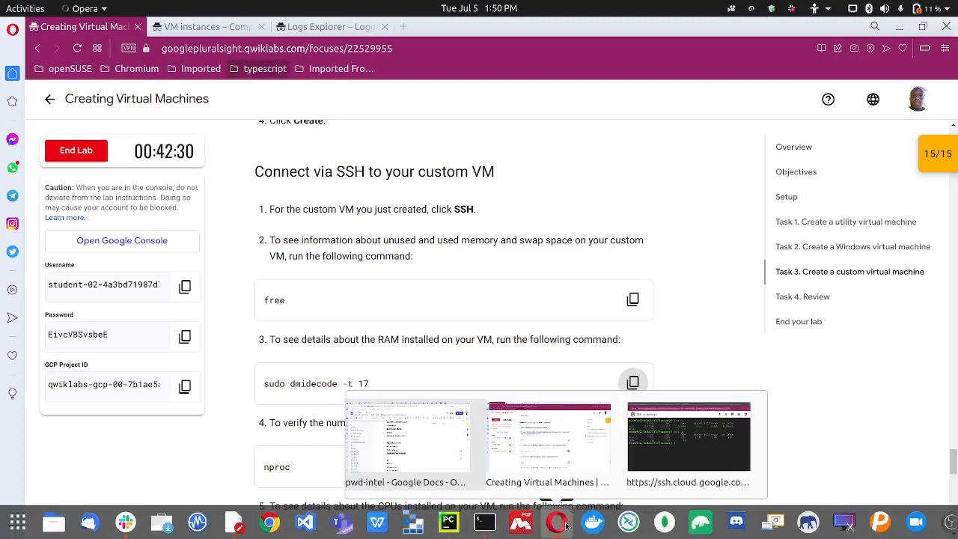
{"action": "left_click", "coordinate": [678, 443]}
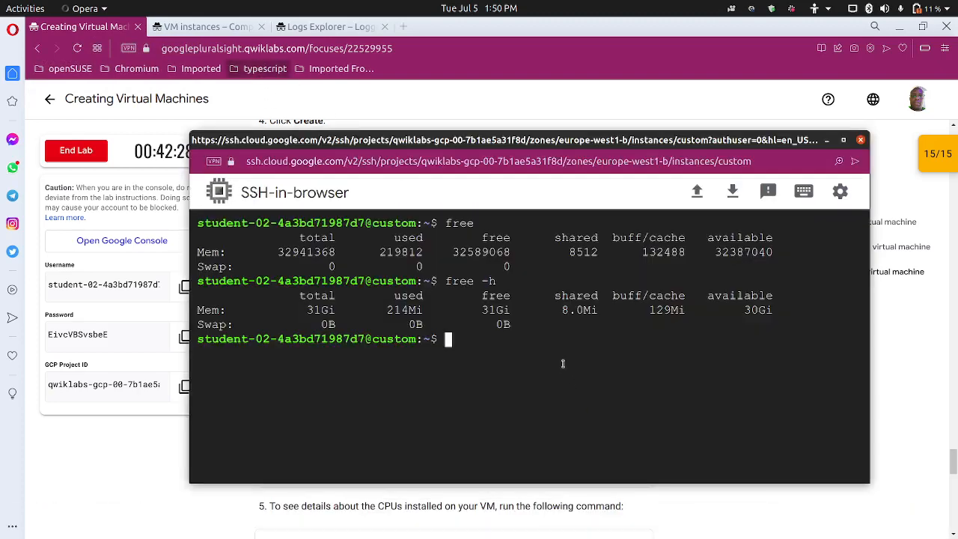
{"action": "key", "text": "ctrl+v"}
{"action": "key", "text": "Return"}
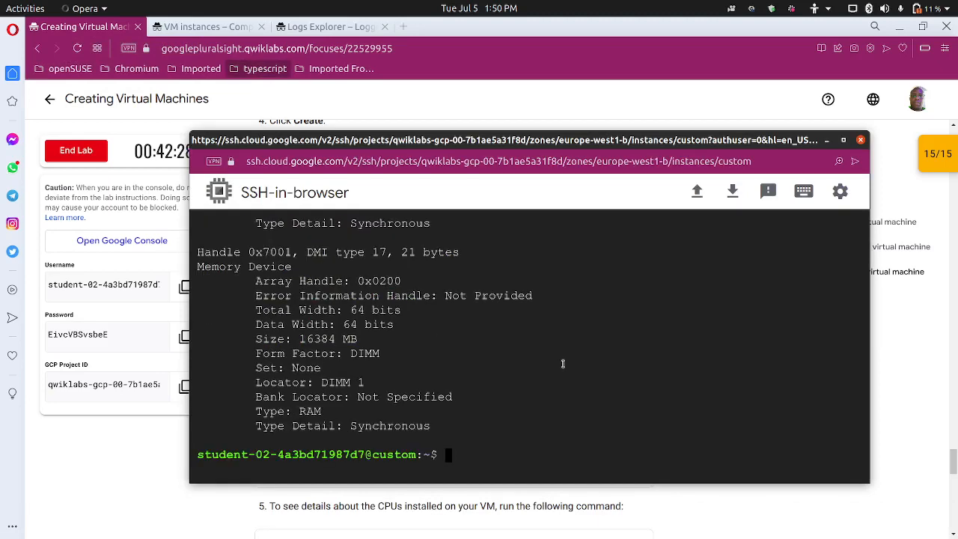
{"action": "scroll", "coordinate": [442, 385], "scroll_direction": "up", "scroll_amount": 1}
{"action": "scroll", "coordinate": [442, 385], "scroll_direction": "up", "scroll_amount": 1}
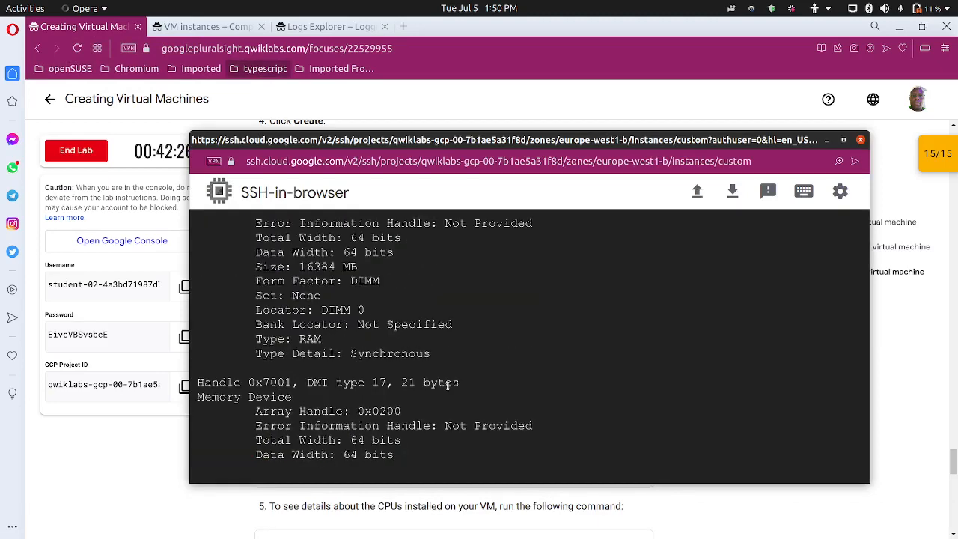
{"action": "scroll", "coordinate": [457, 381], "scroll_direction": "up", "scroll_amount": 5}
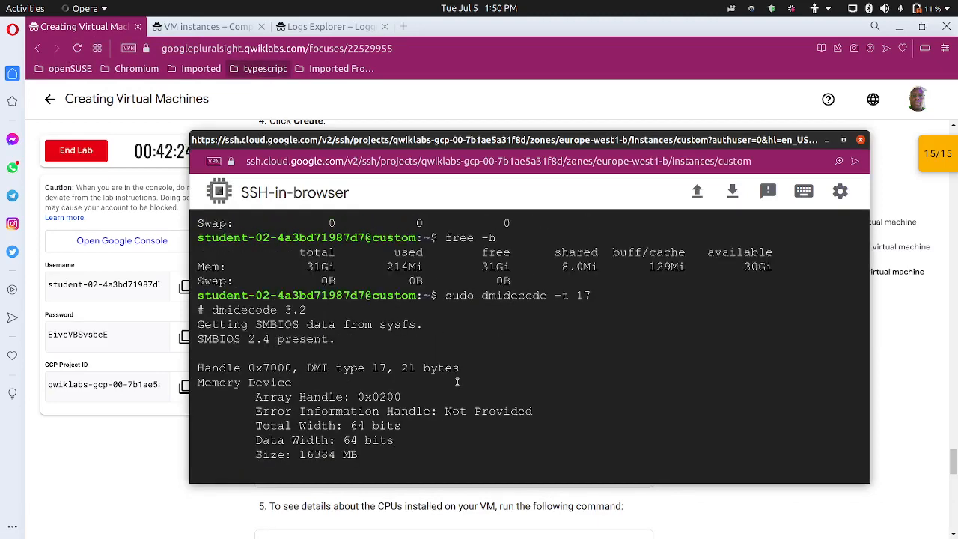
{"action": "scroll", "coordinate": [457, 382], "scroll_direction": "down", "scroll_amount": 1}
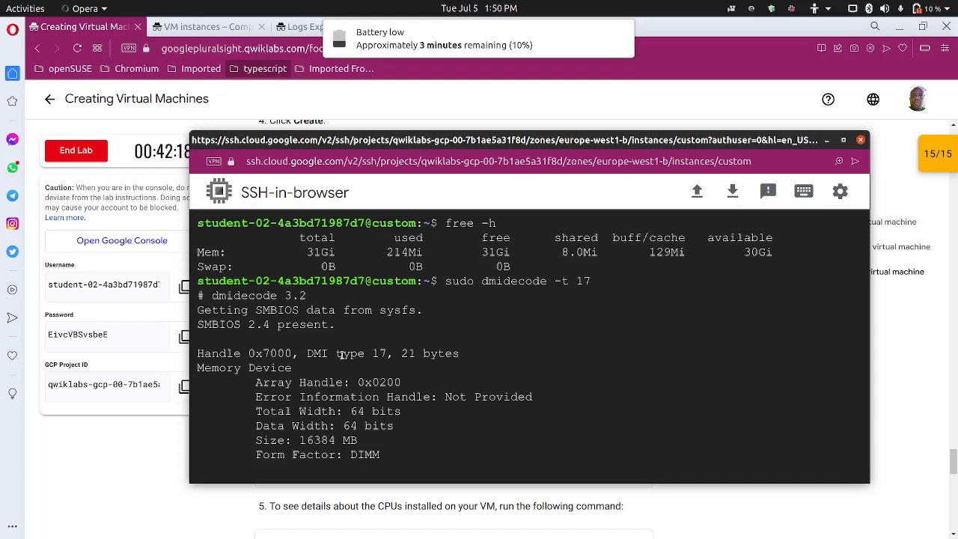
{"action": "scroll", "coordinate": [421, 404], "scroll_direction": "down", "scroll_amount": 3}
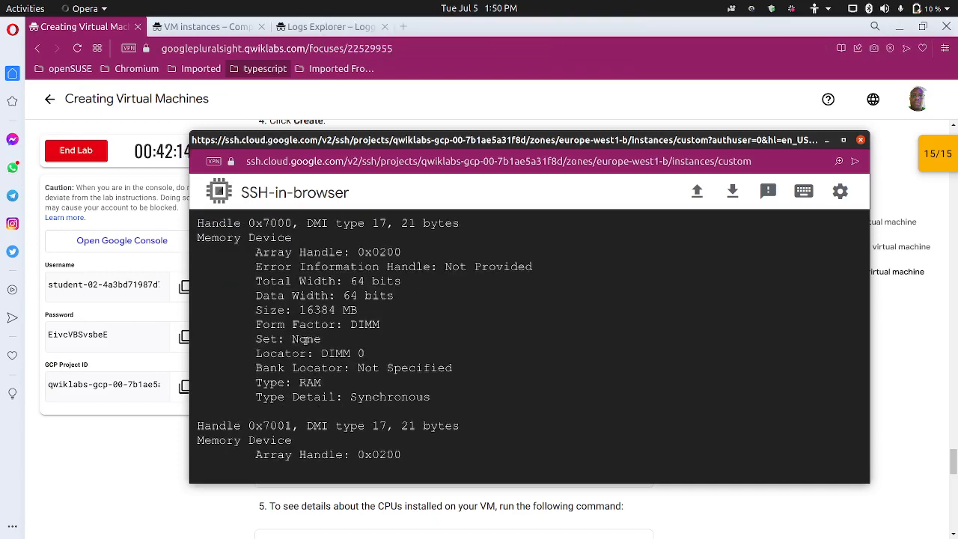
{"action": "scroll", "coordinate": [330, 339], "scroll_direction": "down", "scroll_amount": 1}
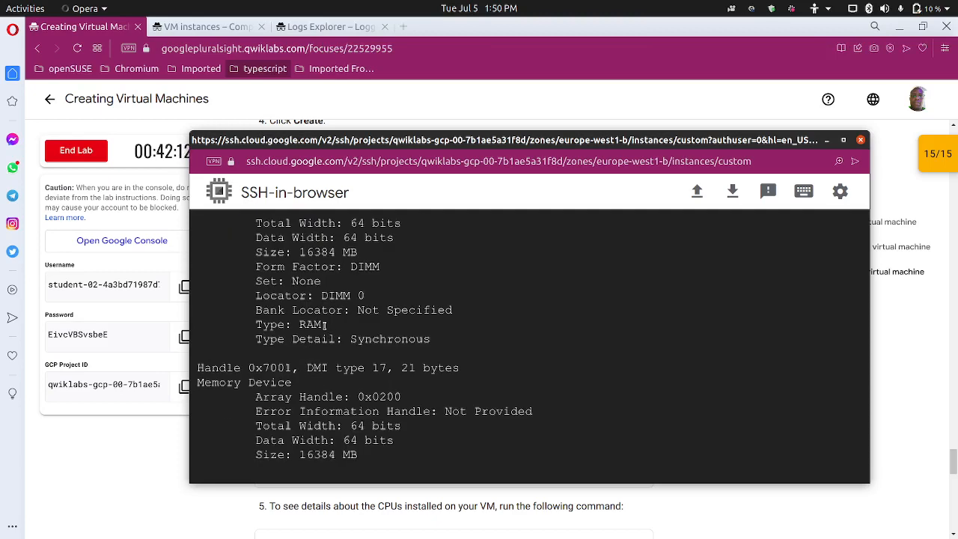
Run nproc on the custom VM, confirming it reports 6 processors
{"action": "left_click", "coordinate": [205, 27]}
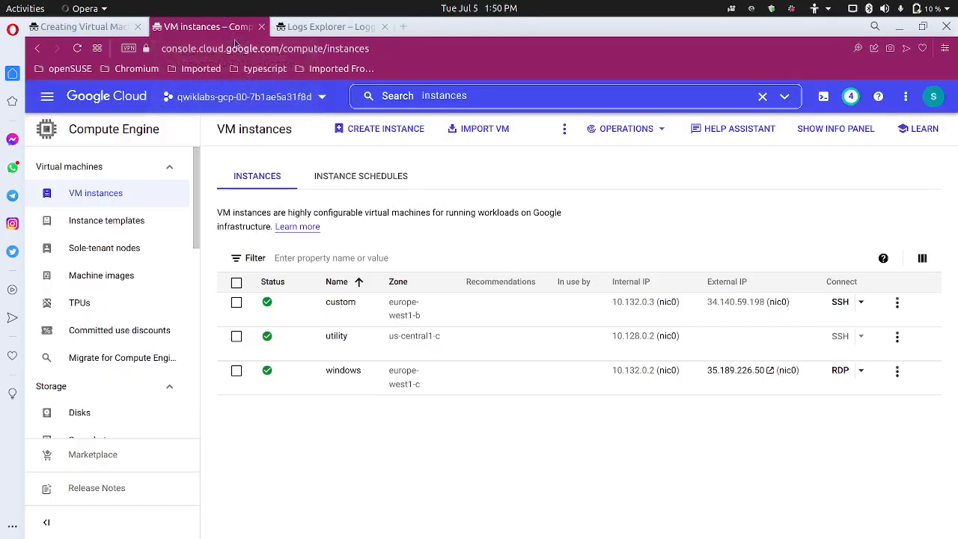
{"action": "left_click", "coordinate": [112, 27]}
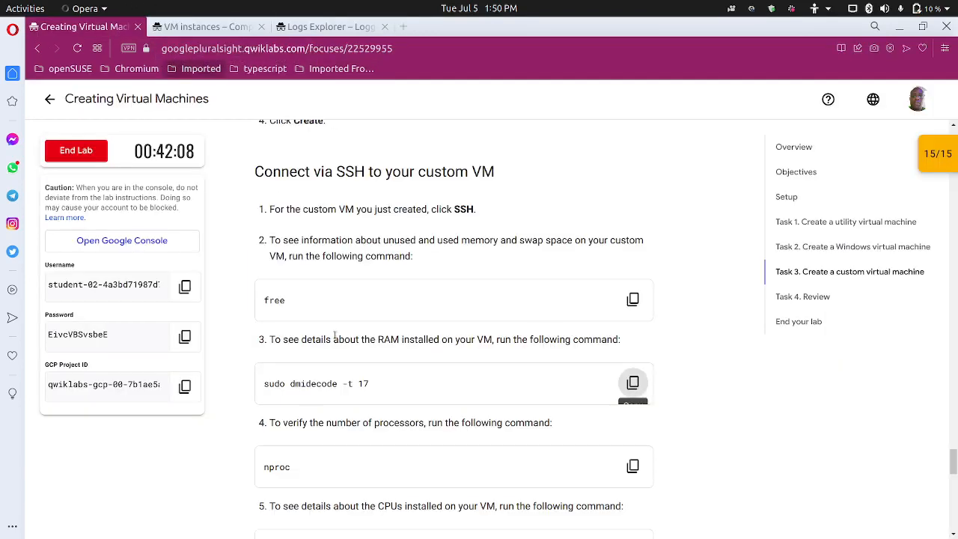
{"action": "scroll", "coordinate": [330, 337], "scroll_direction": "down", "scroll_amount": 2}
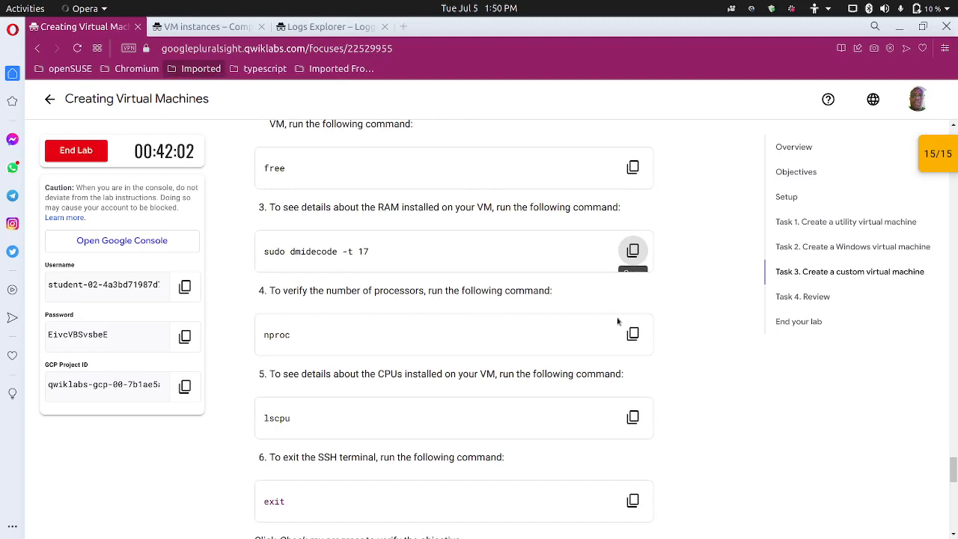
{"action": "left_click", "coordinate": [633, 334]}
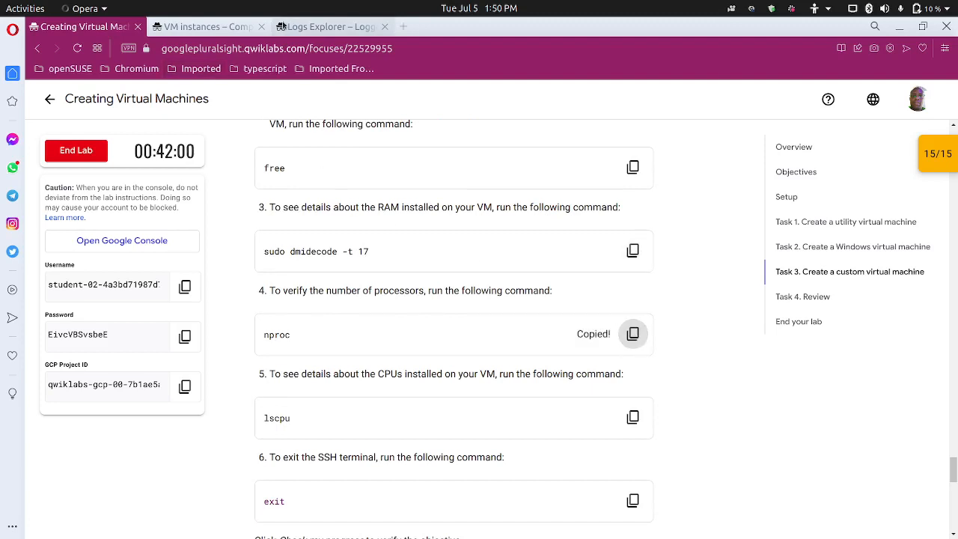
{"action": "left_click", "coordinate": [556, 521]}
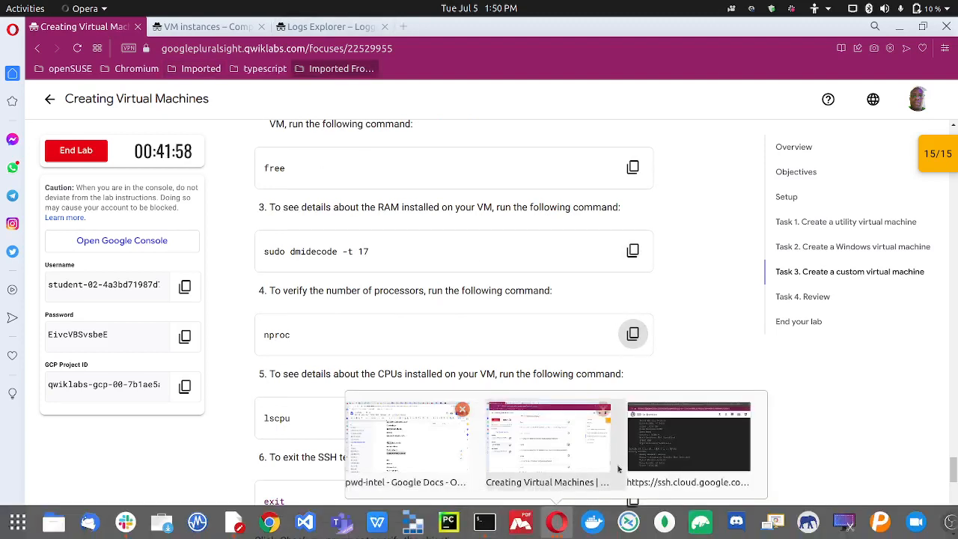
{"action": "left_click", "coordinate": [662, 449]}
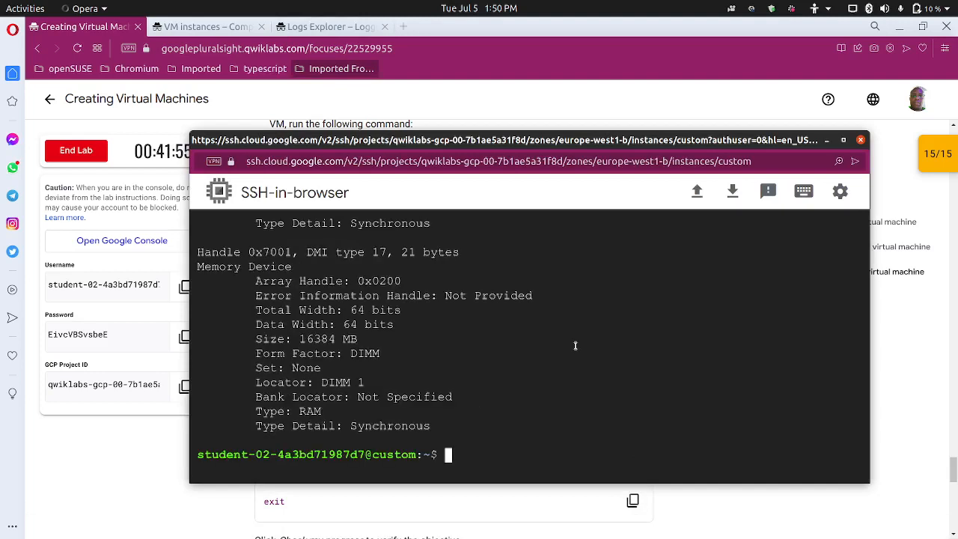
{"action": "key", "text": "Up"}
{"action": "key", "text": "Down"}
{"action": "type", "text": "nproc"}
{"action": "key", "text": "Return"}
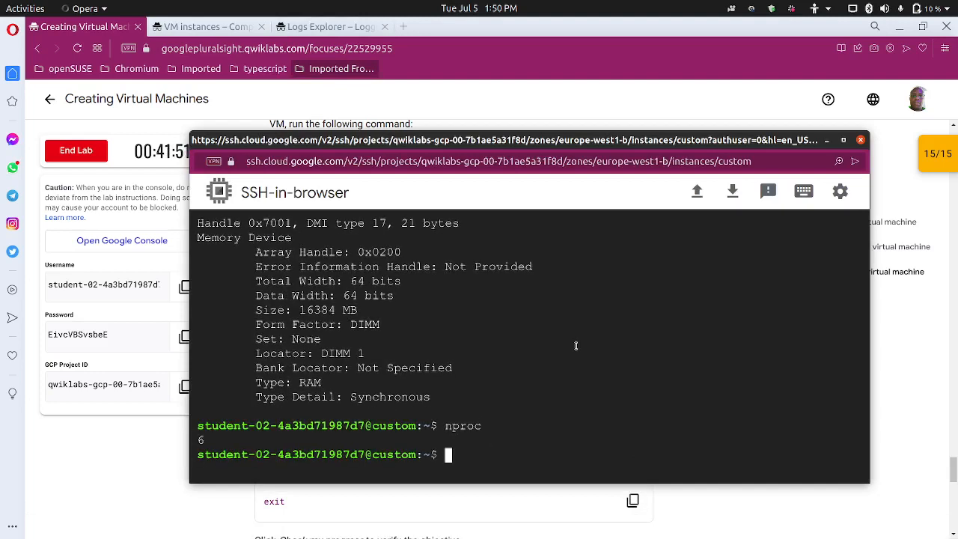
{"action": "left_click", "coordinate": [147, 43]}
{"action": "scroll", "coordinate": [358, 320], "scroll_direction": "down", "scroll_amount": 3}
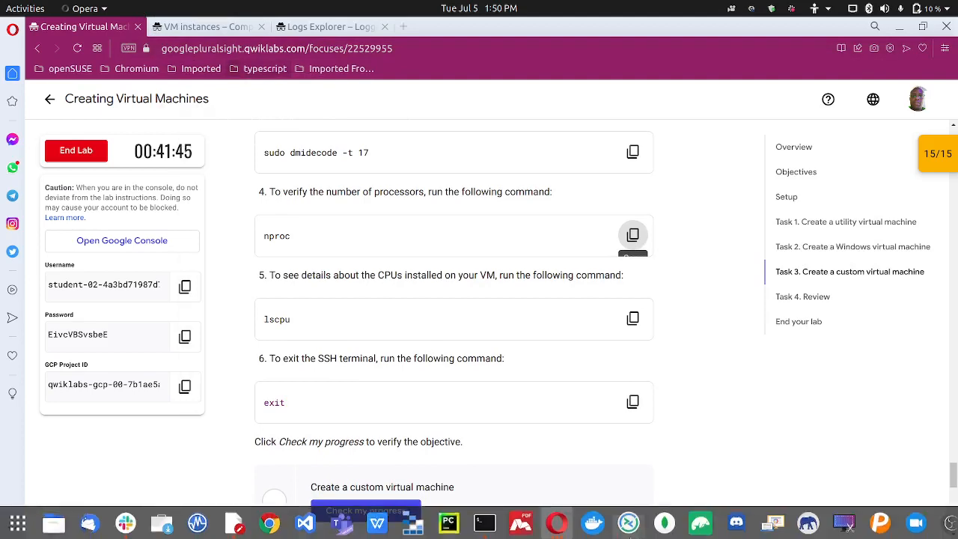
Run lscpu to list 6 x86_64 CPUs, 3 cores with 2 threads, Intel Xeon 2.30GHz
{"action": "left_click", "coordinate": [556, 522]}
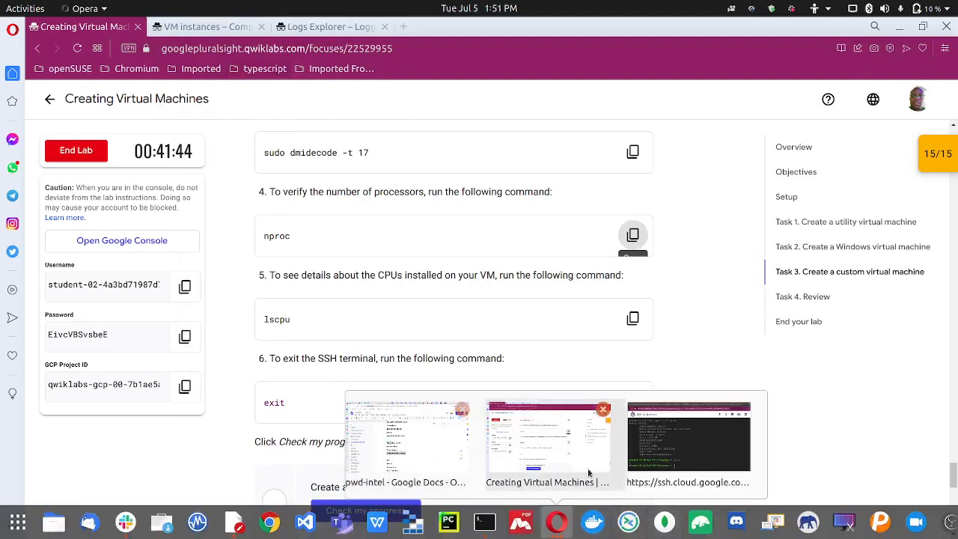
{"action": "left_click", "coordinate": [641, 452]}
{"action": "type", "text": "lsc"}
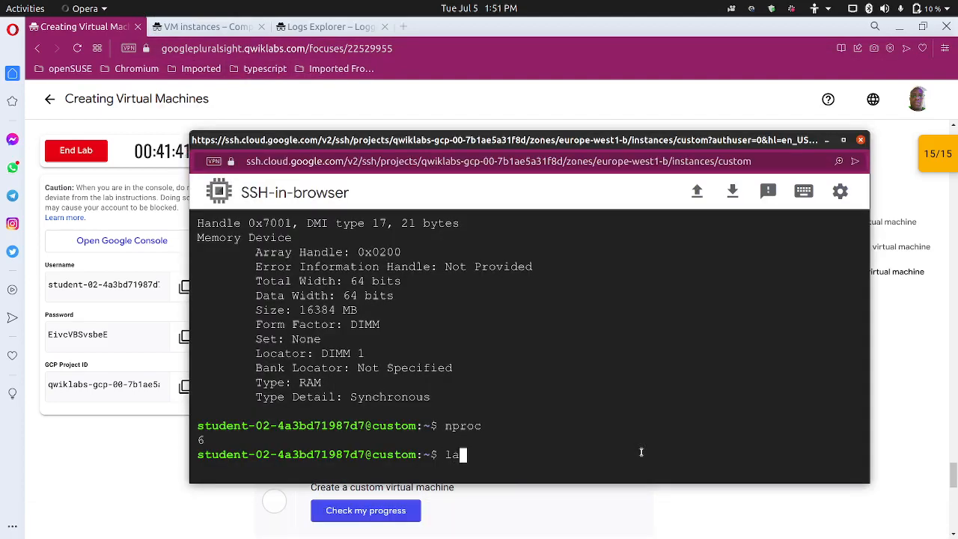
{"action": "type", "text": "pu"}
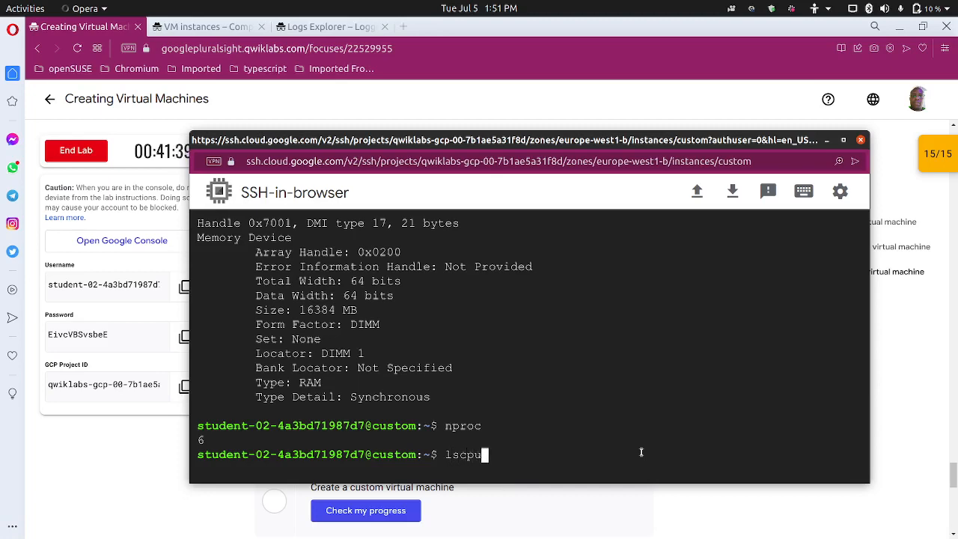
{"action": "key", "text": "Return"}
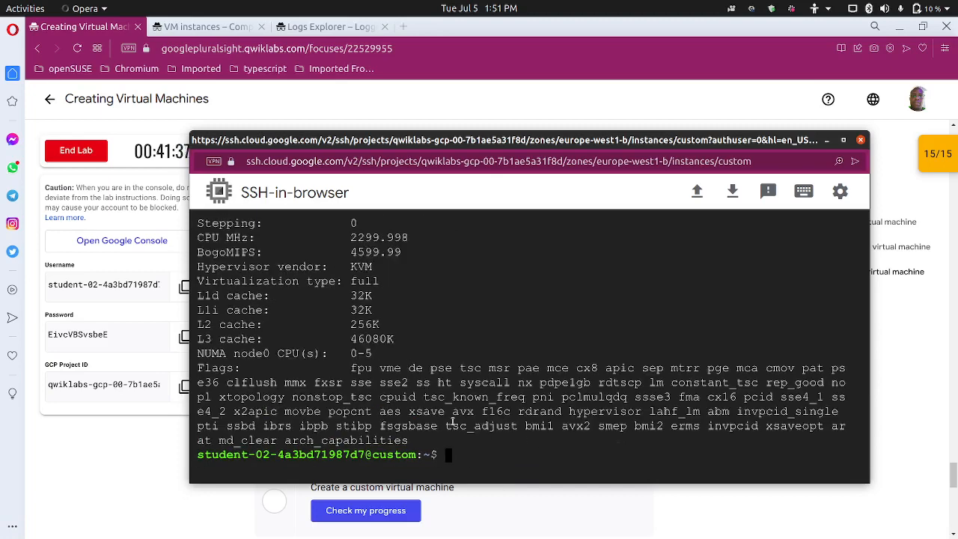
{"action": "scroll", "coordinate": [262, 348], "scroll_direction": "up", "scroll_amount": 2}
{"action": "scroll", "coordinate": [264, 348], "scroll_direction": "up", "scroll_amount": 4}
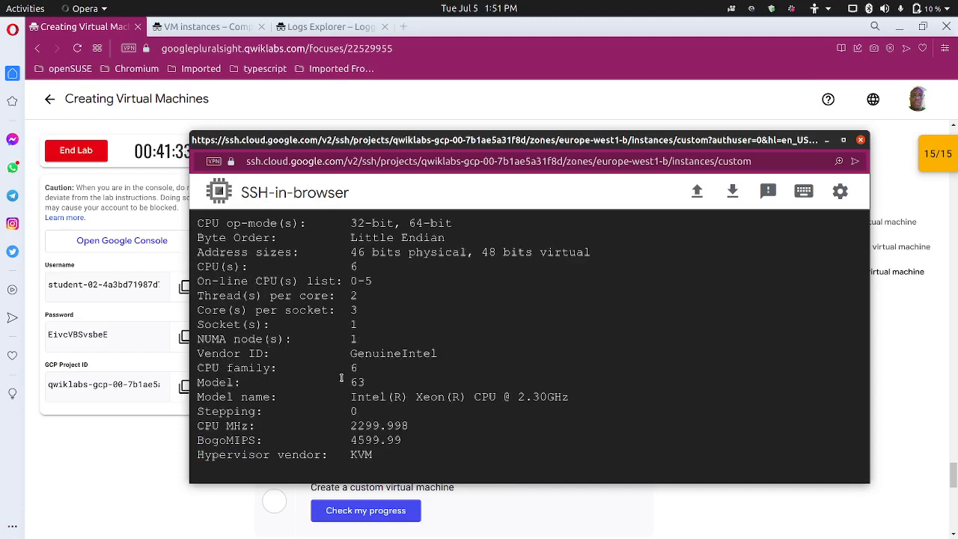
{"action": "scroll", "coordinate": [261, 383], "scroll_direction": "up", "scroll_amount": 4}
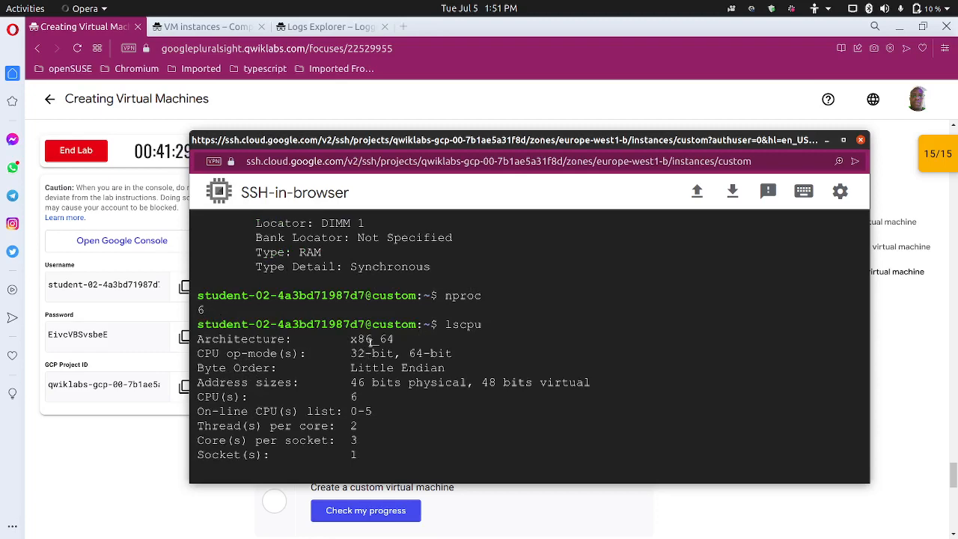
End the SSH session on the custom VM with exit
{"action": "left_click", "coordinate": [187, 151]}
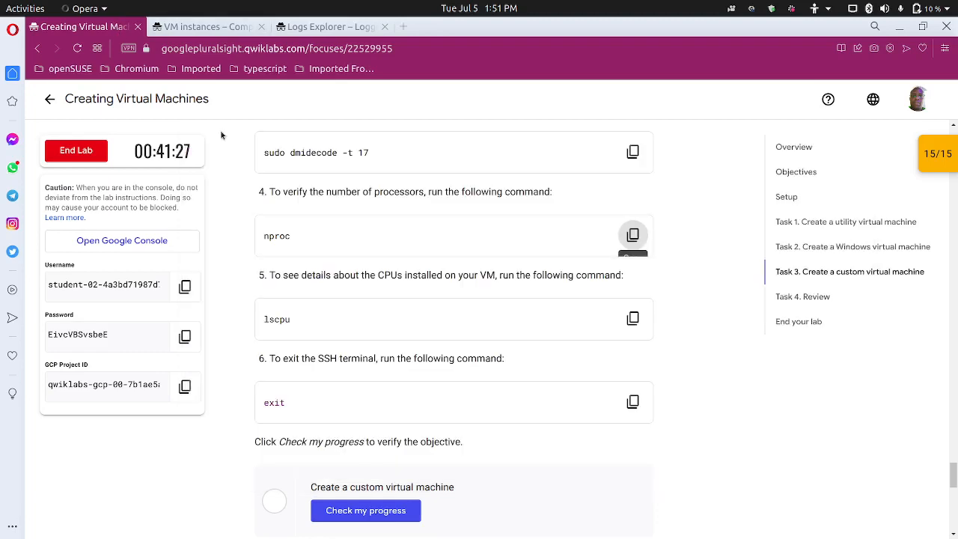
{"action": "scroll", "coordinate": [368, 335], "scroll_direction": "down", "scroll_amount": 2}
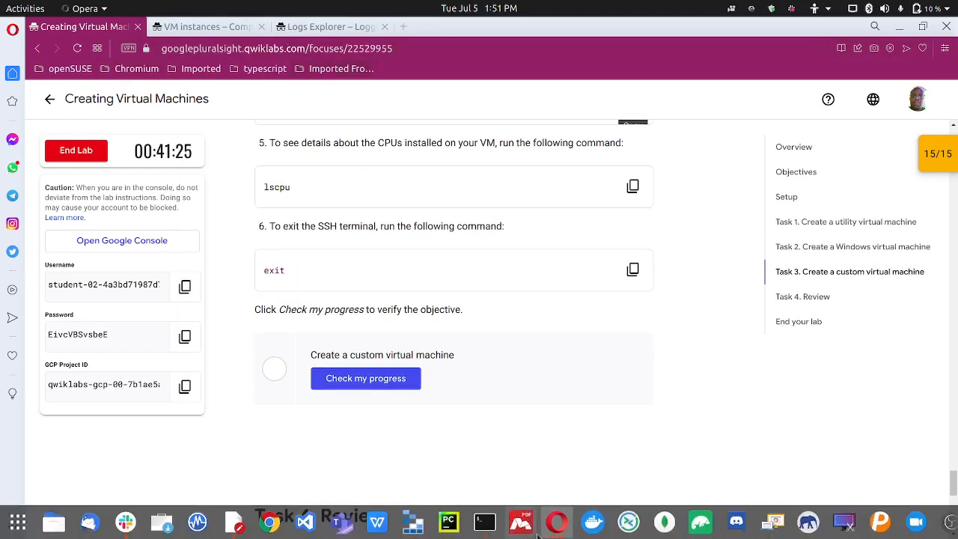
{"action": "left_click", "coordinate": [556, 522]}
{"action": "left_click", "coordinate": [695, 459]}
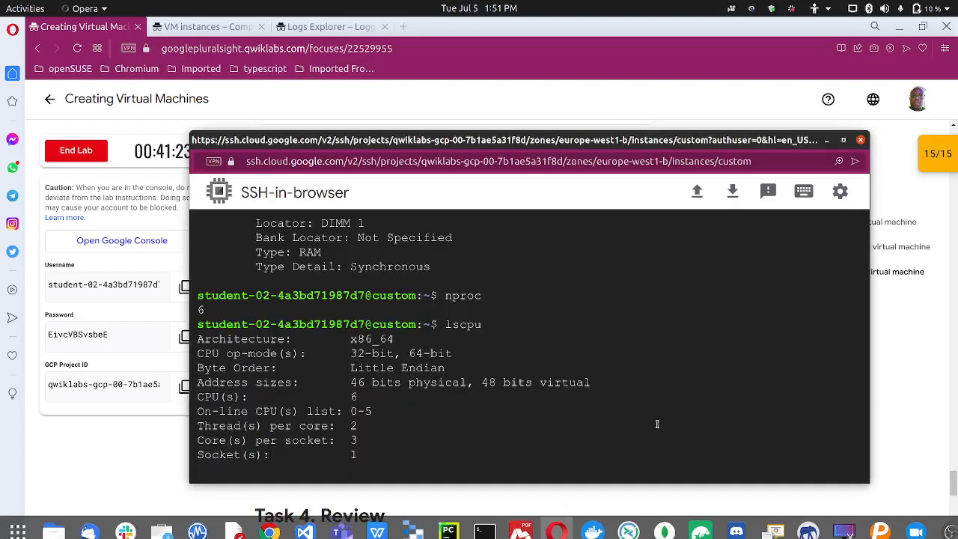
{"action": "type", "text": "exit"}
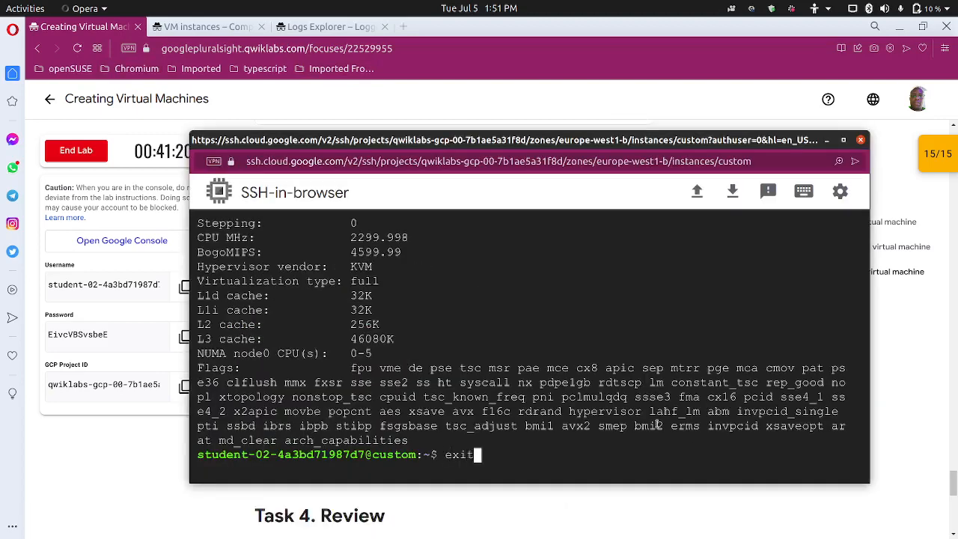
{"action": "key", "text": "Return"}
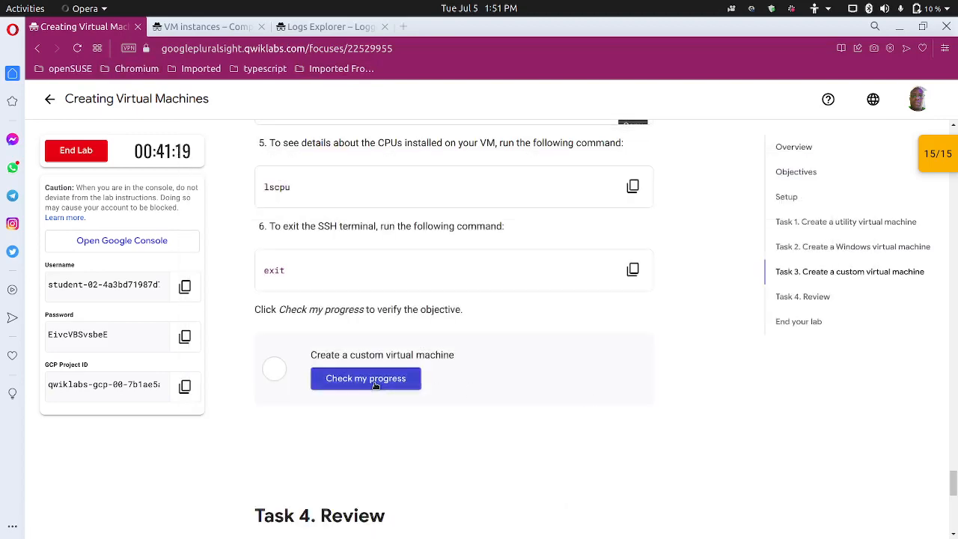
Run Check my progress for the custom virtual machine task
{"action": "left_click", "coordinate": [374, 382]}
{"action": "scroll", "coordinate": [360, 412], "scroll_direction": "down", "scroll_amount": 2}
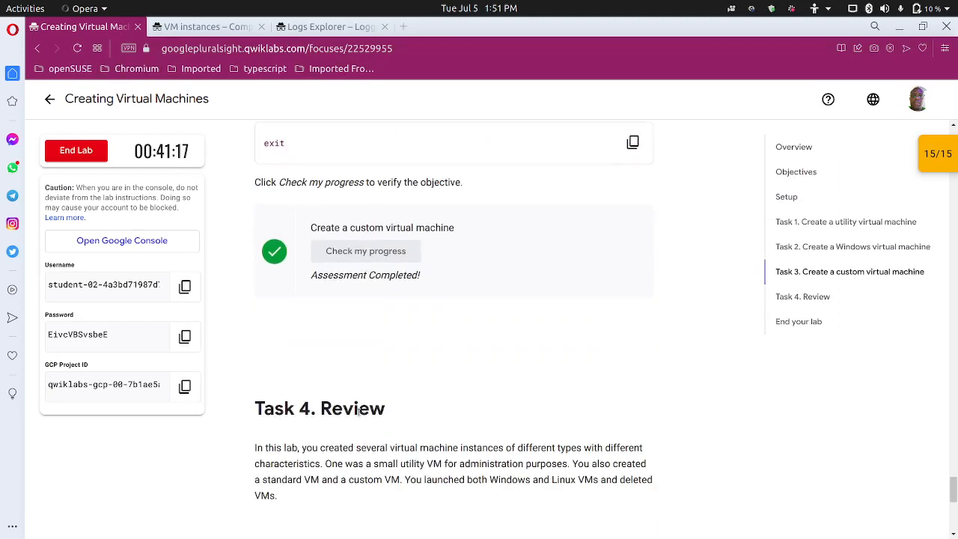
{"action": "scroll", "coordinate": [366, 397], "scroll_direction": "up", "scroll_amount": 3}
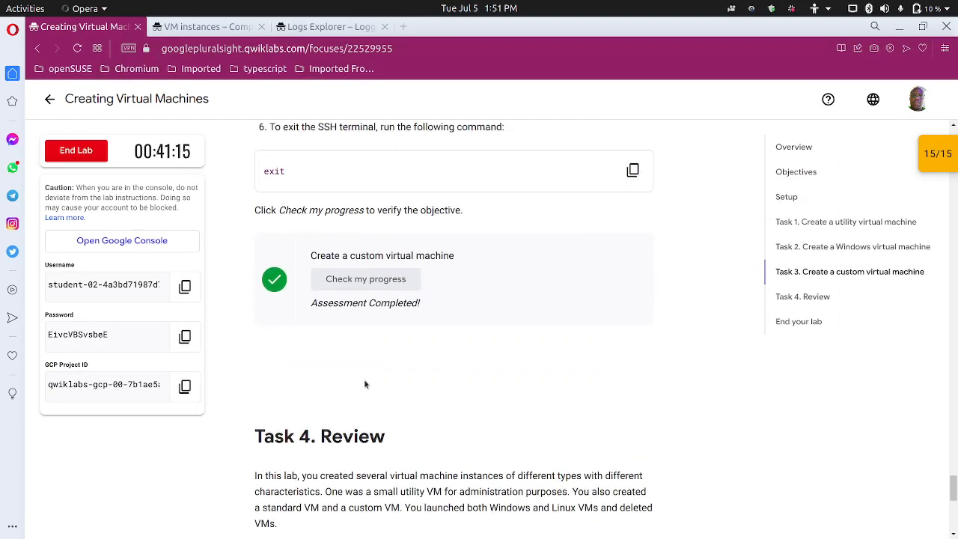
{"action": "scroll", "coordinate": [367, 386], "scroll_direction": "down", "scroll_amount": 3}
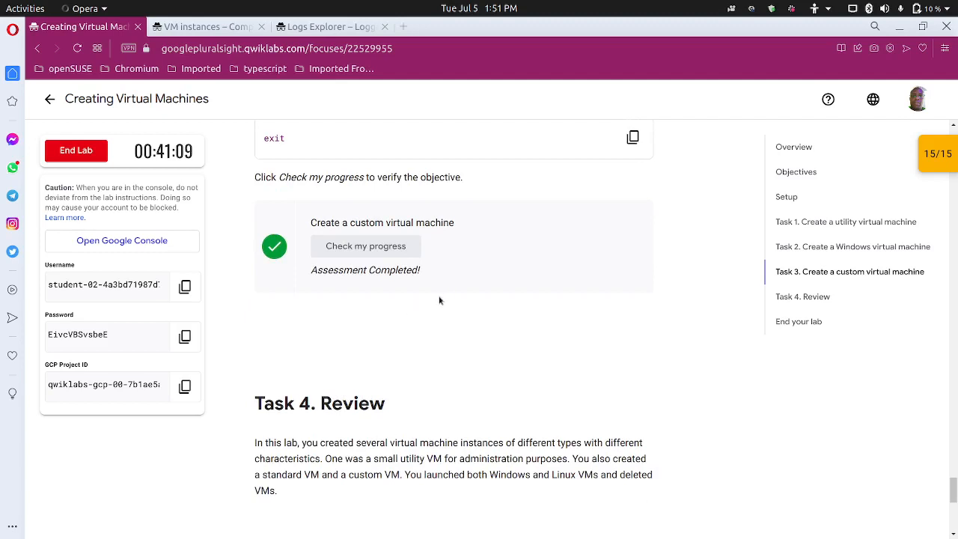
End the lab, confirm it, and dismiss the satisfaction survey
{"action": "left_click", "coordinate": [75, 151]}
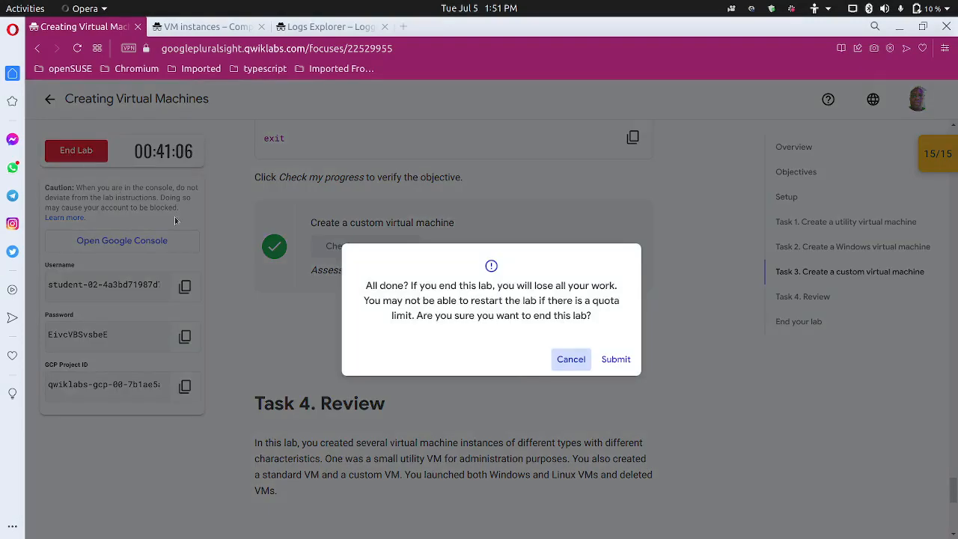
{"action": "left_click", "coordinate": [613, 361]}
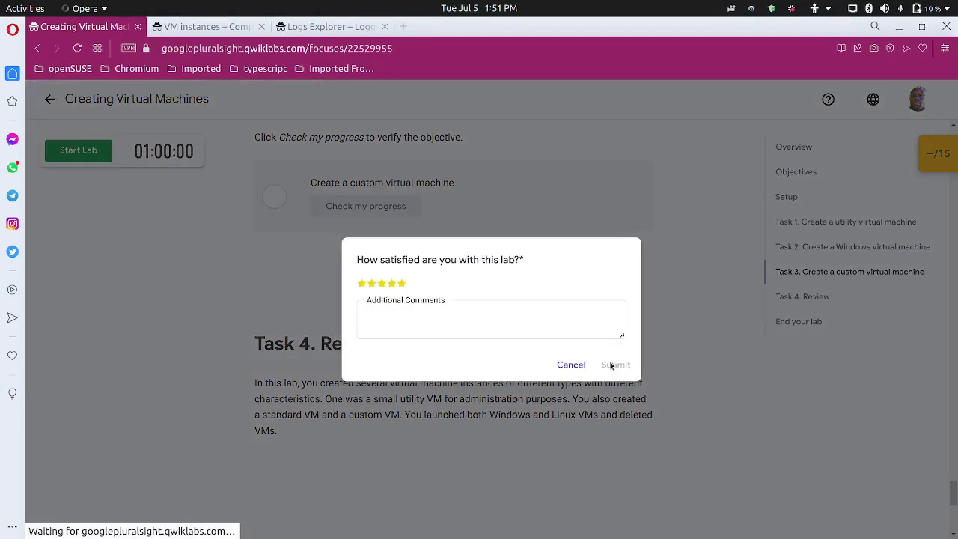
{"action": "left_click", "coordinate": [571, 366]}
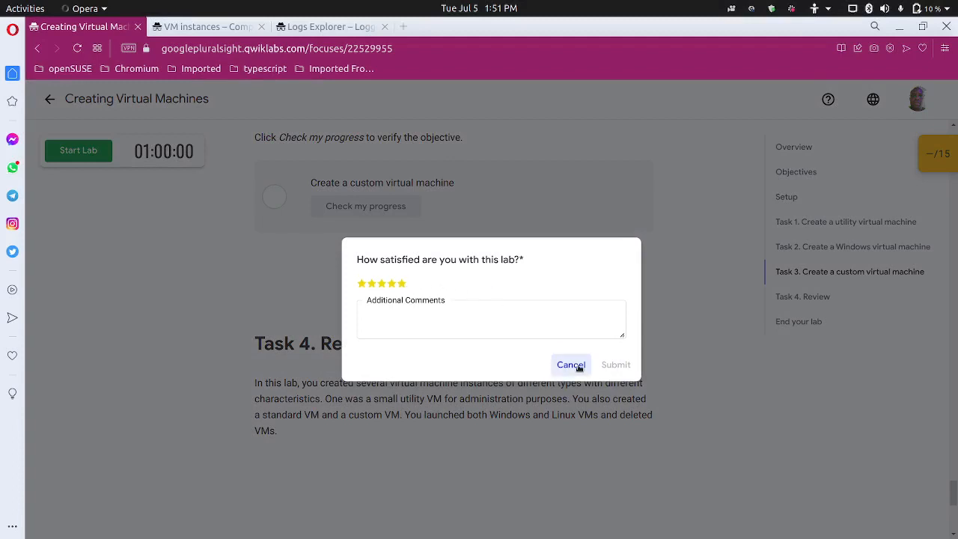